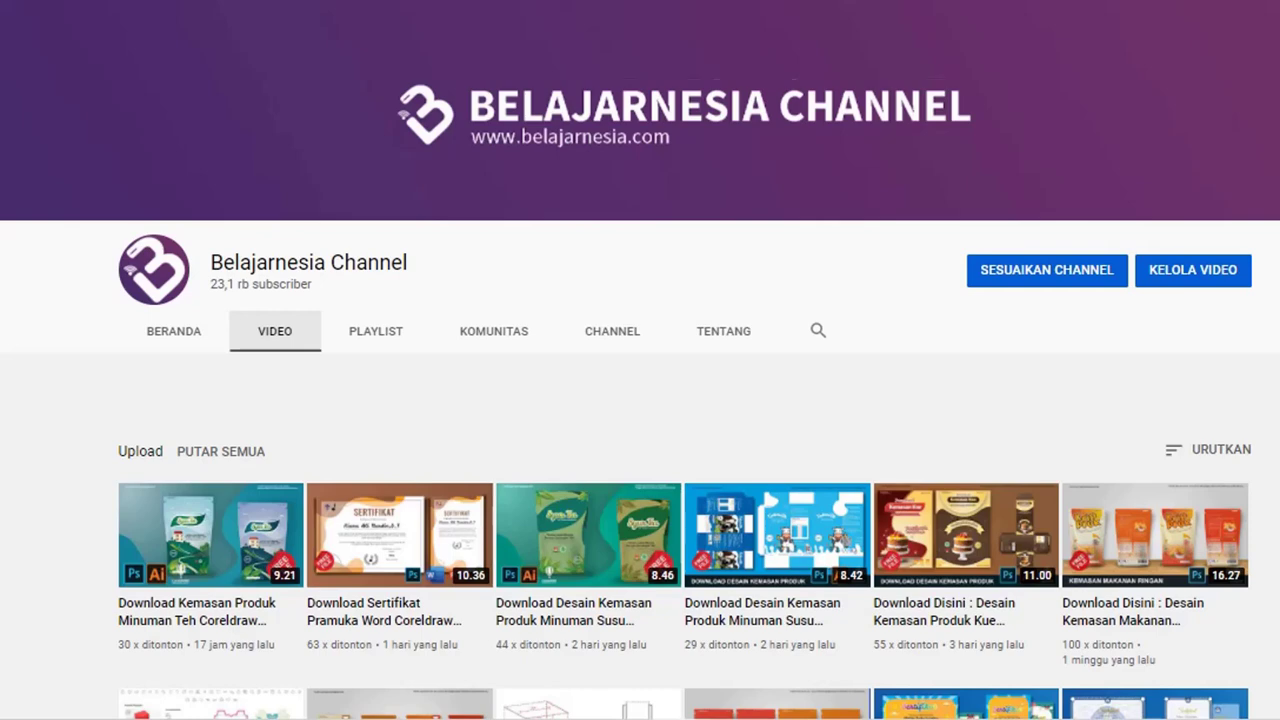
- Scroll the Belajarnesia Channel's VIDEO tab down to the free certificate template thumbnails
scroll(640, 400, down, 1)
scroll(640, 400, down, 1)
scroll(640, 400, down, 1)
scroll(640, 400, down, 1)
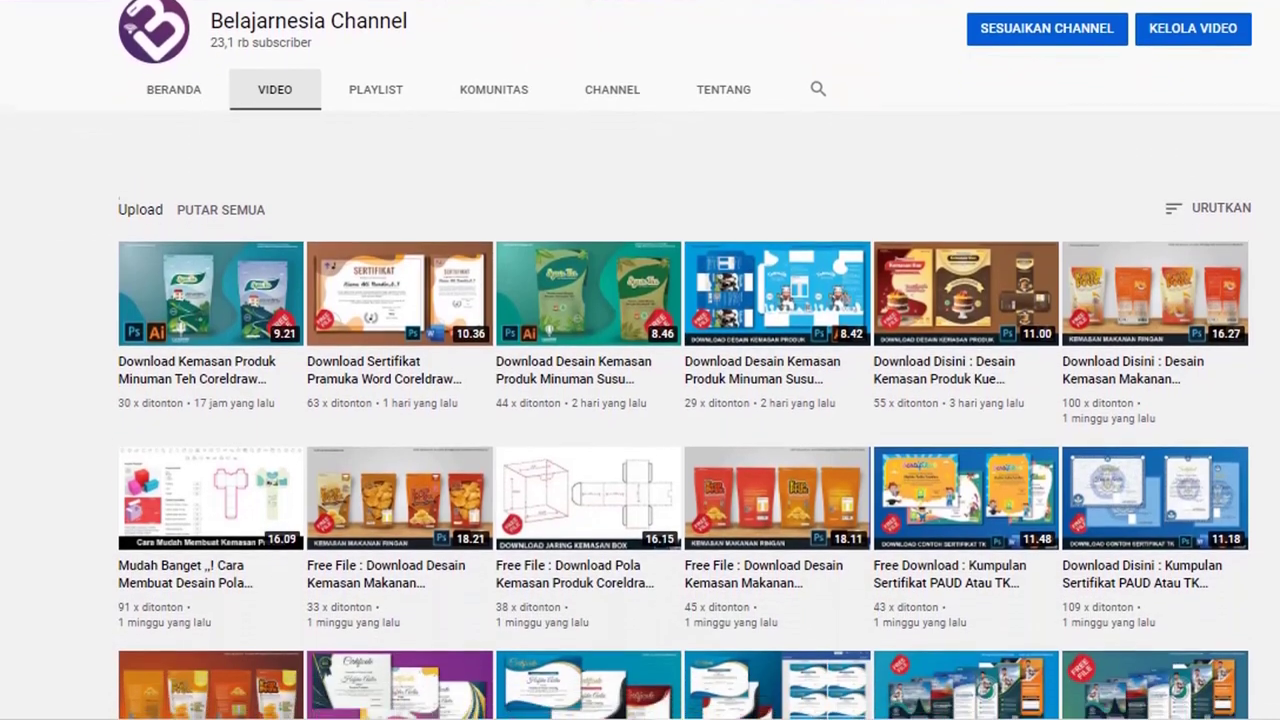
scroll(640, 400, down, 1)
scroll(640, 400, down, 1)
scroll(640, 400, down, 1)
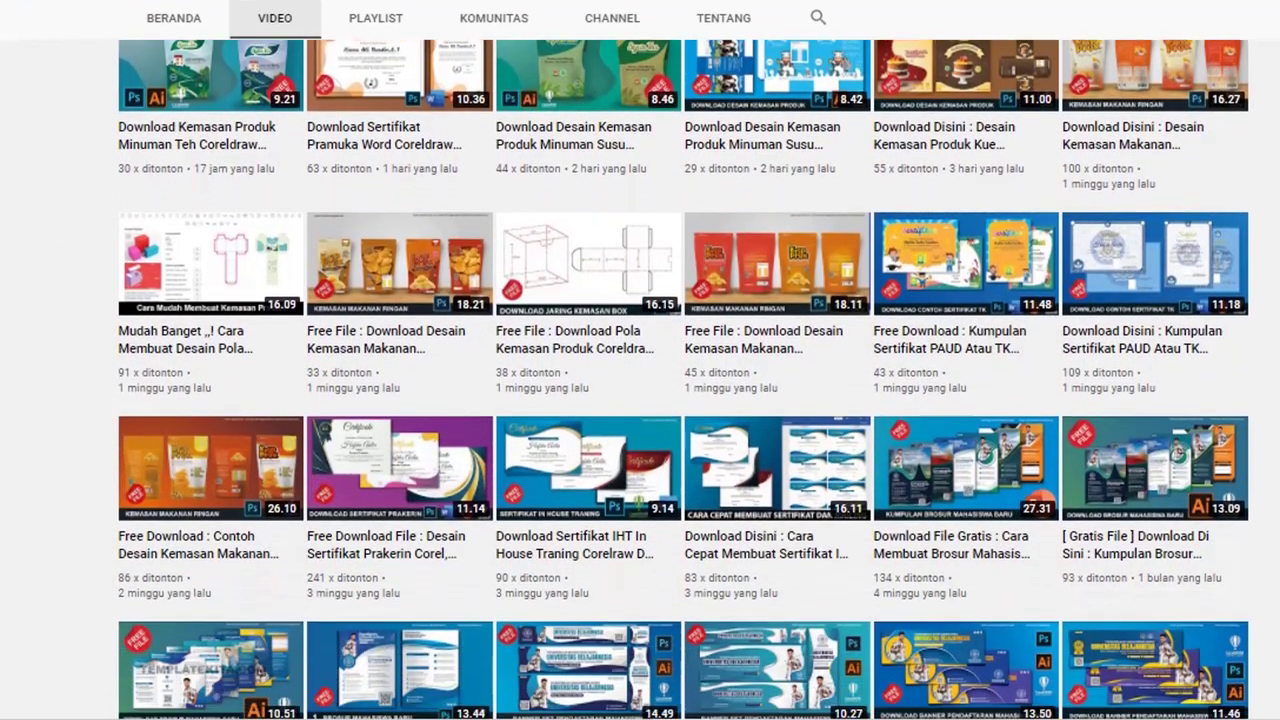
scroll(640, 400, down, 1)
scroll(640, 400, down, 1)
scroll(640, 400, down, 2)
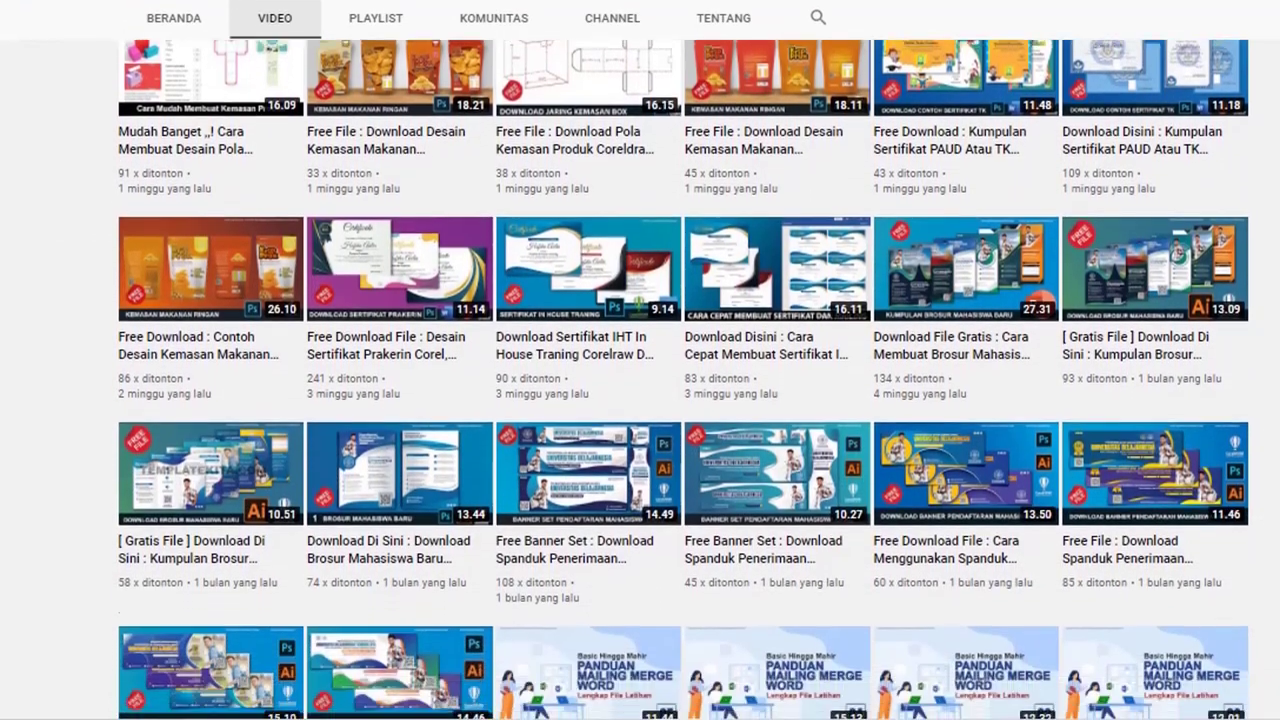
scroll(640, 400, down, 1)
scroll(640, 400, down, 1)
scroll(640, 400, down, 1)
scroll(640, 400, down, 1)
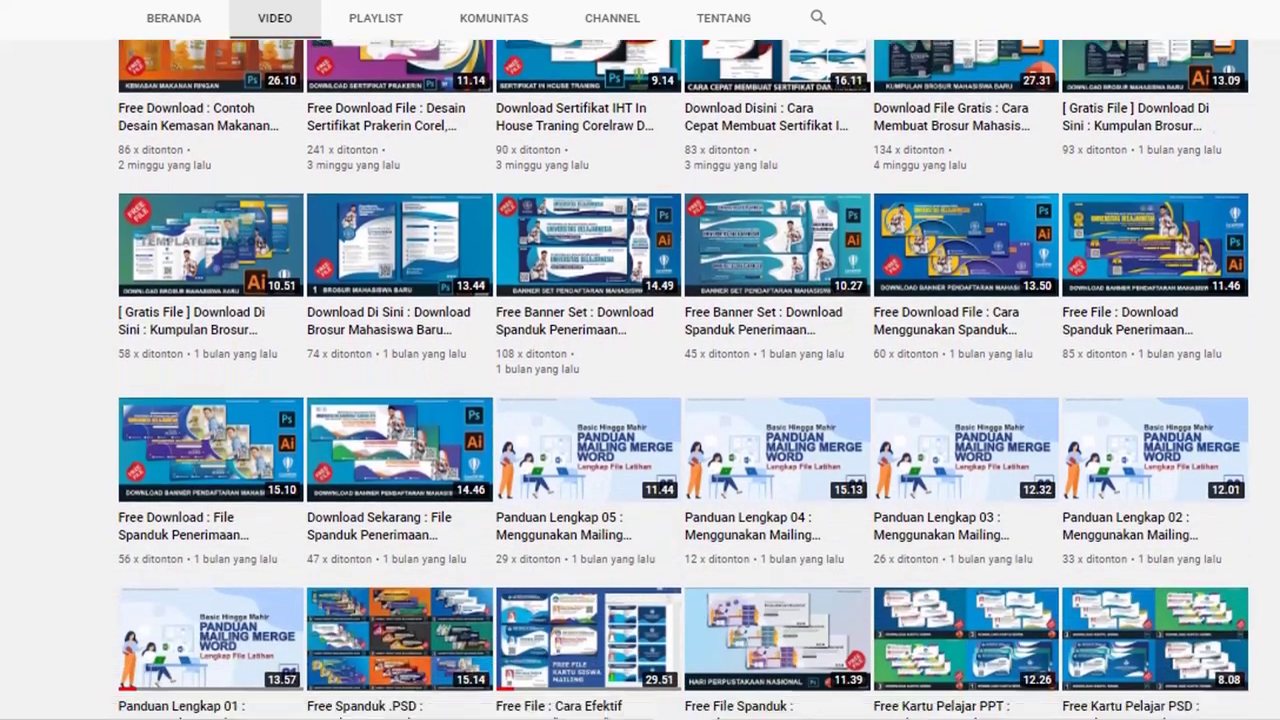
scroll(640, 400, down, 1)
scroll(640, 400, down, 1)
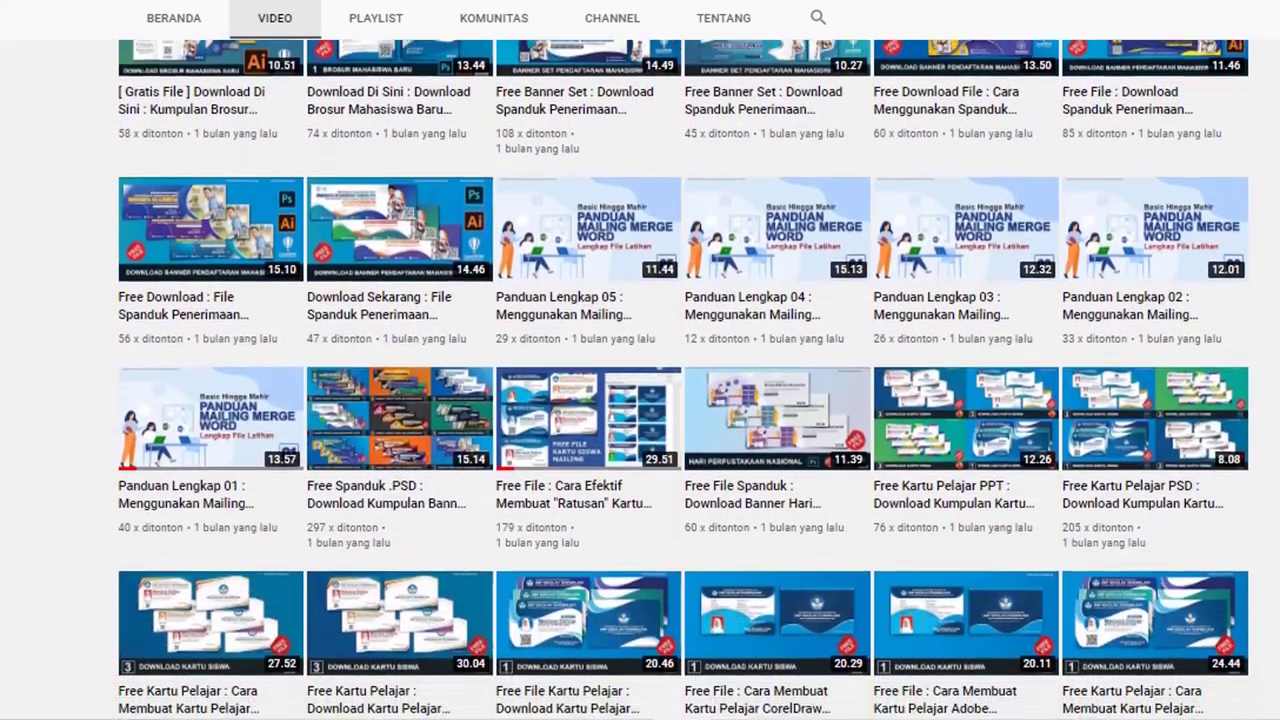
scroll(640, 400, down, 3)
scroll(640, 400, down, 1)
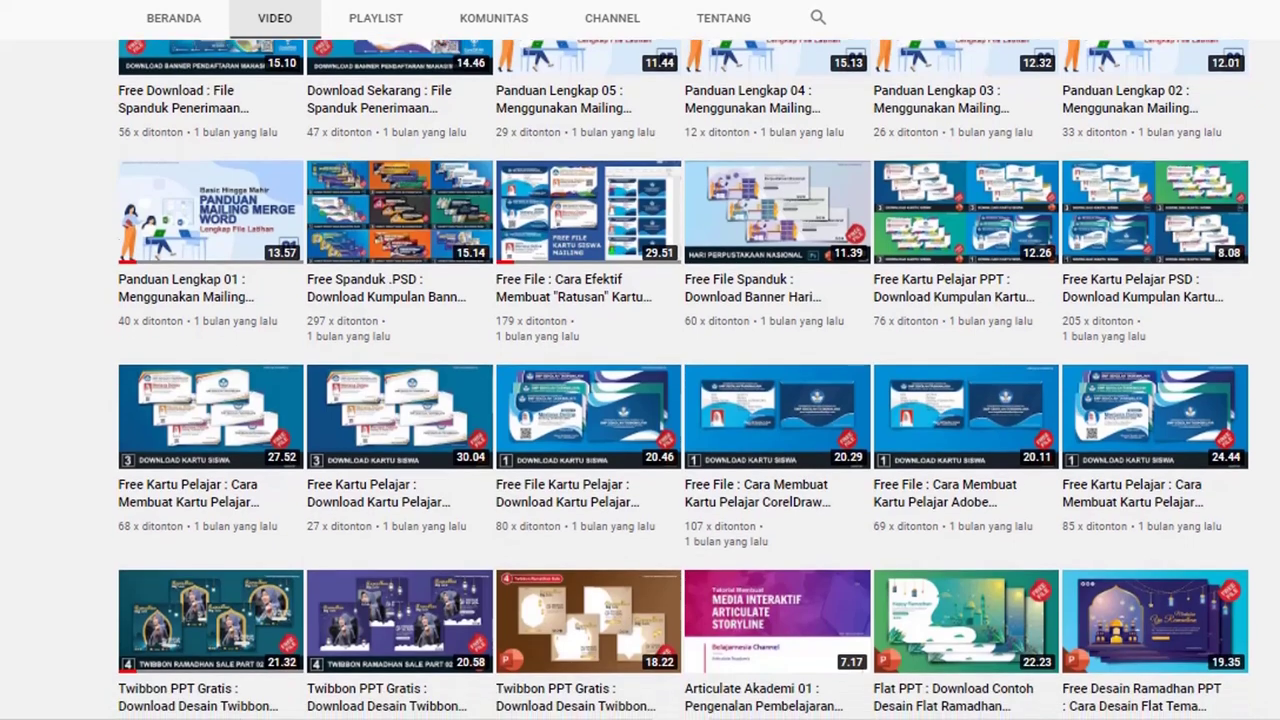
scroll(640, 400, down, 1)
scroll(640, 400, down, 1)
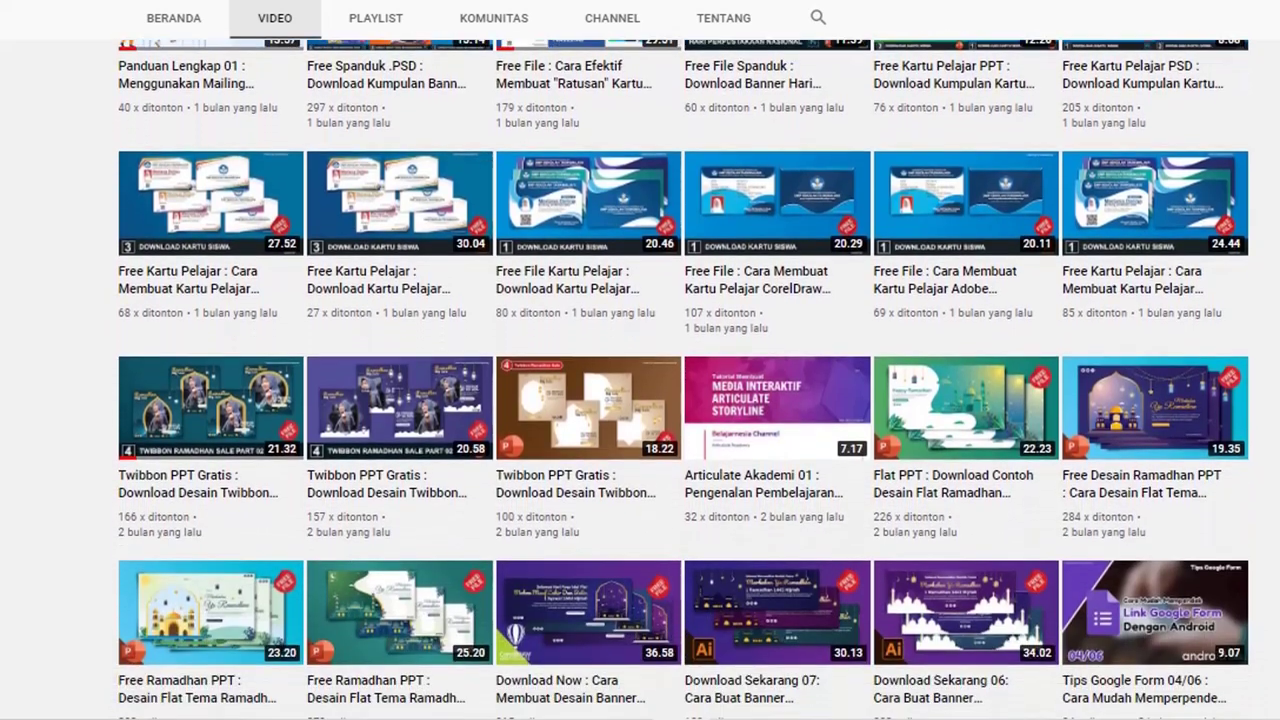
scroll(640, 400, down, 1)
scroll(640, 400, down, 1)
scroll(640, 400, down, 1)
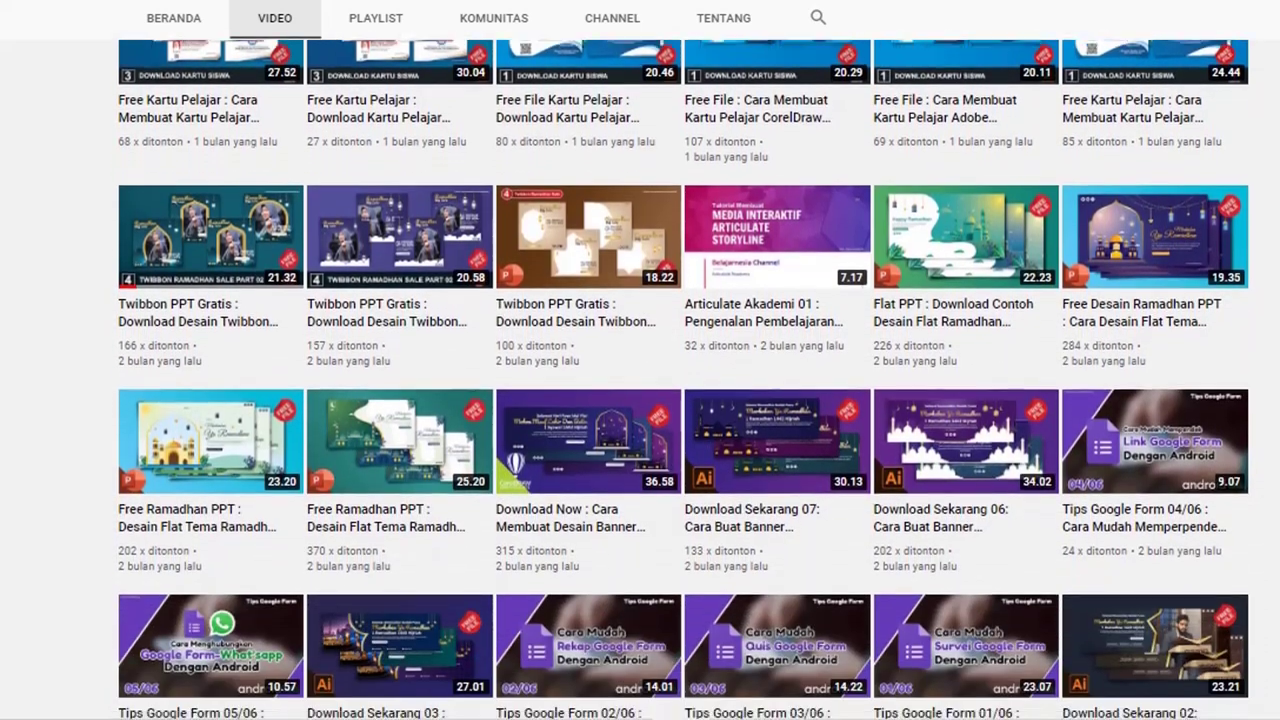
scroll(640, 400, down, 1)
scroll(640, 400, down, 1)
scroll(640, 400, down, 1)
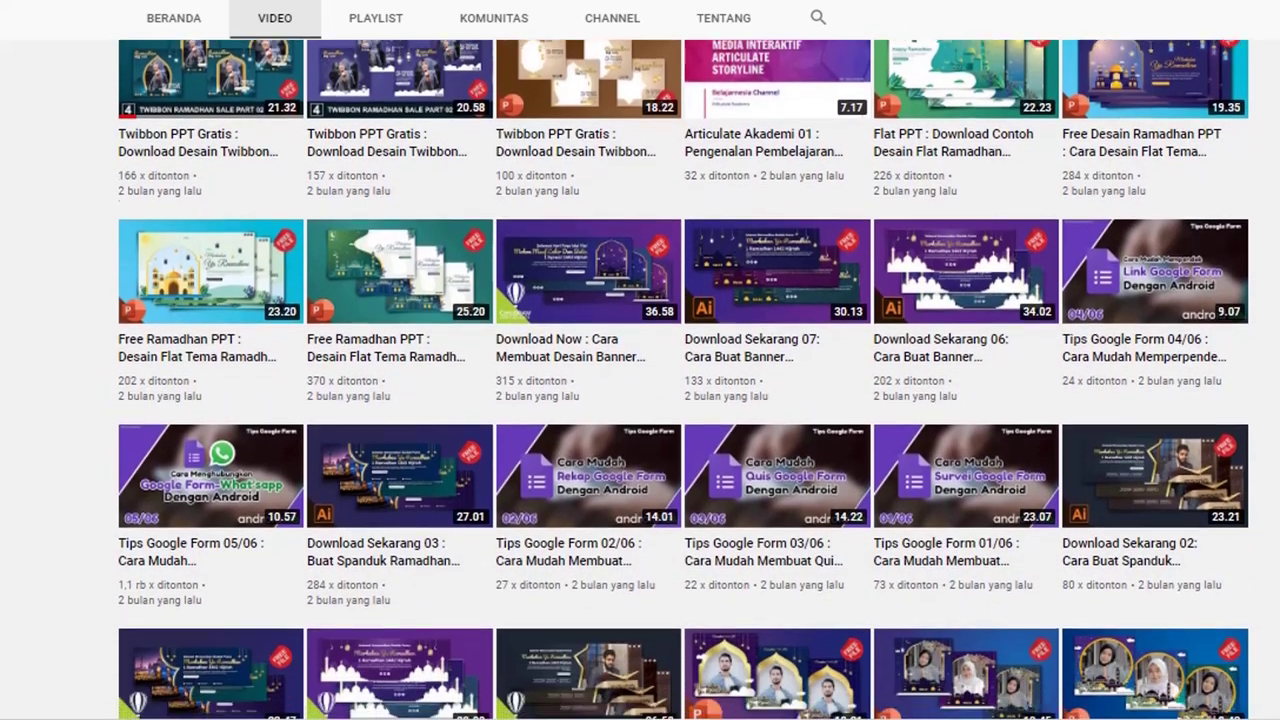
scroll(640, 400, down, 1)
scroll(640, 400, down, 1)
scroll(640, 400, down, 1)
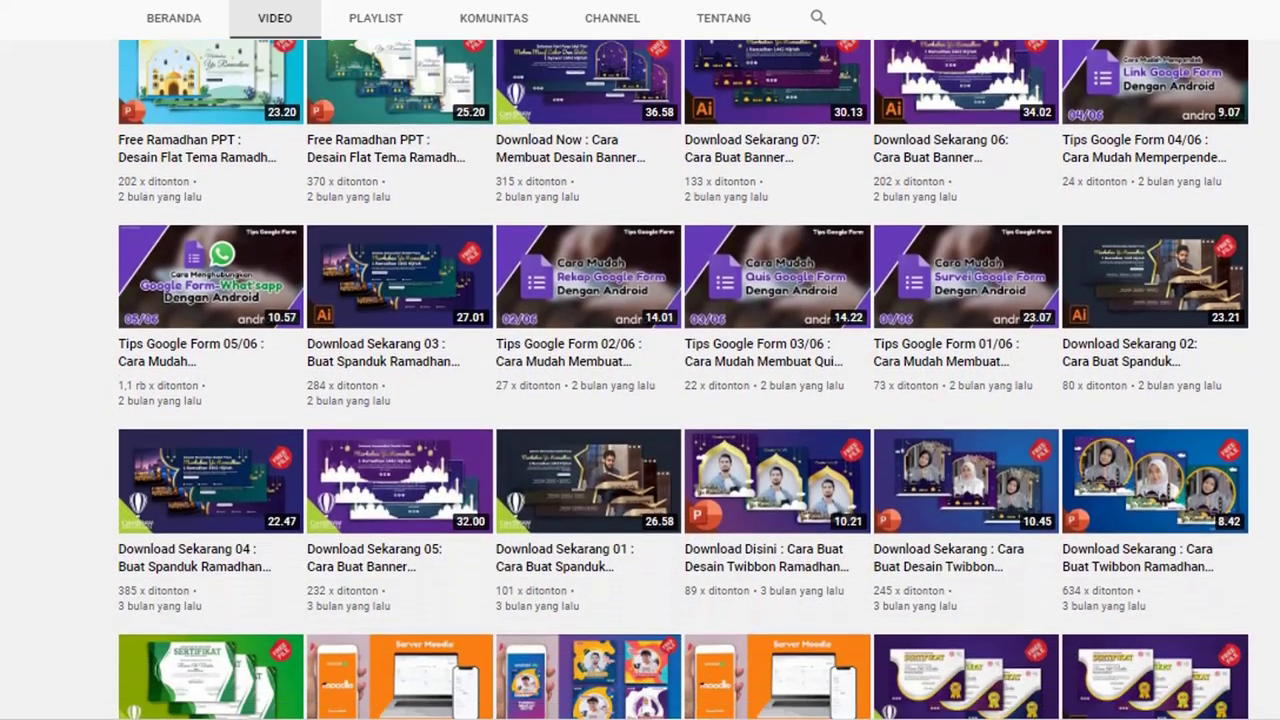
scroll(640, 400, down, 1)
scroll(640, 400, down, 1)
scroll(640, 400, down, 1)
scroll(640, 400, down, 1)
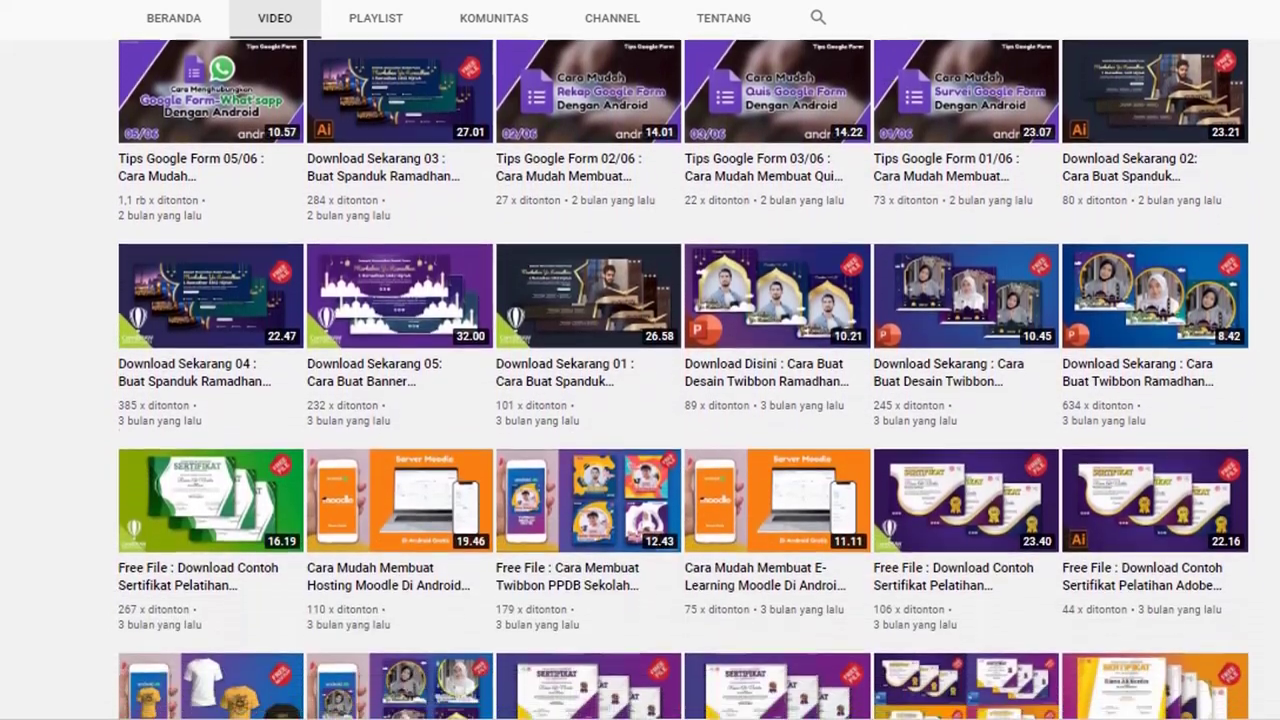
scroll(640, 400, down, 3)
scroll(640, 400, down, 1)
scroll(640, 400, down, 2)
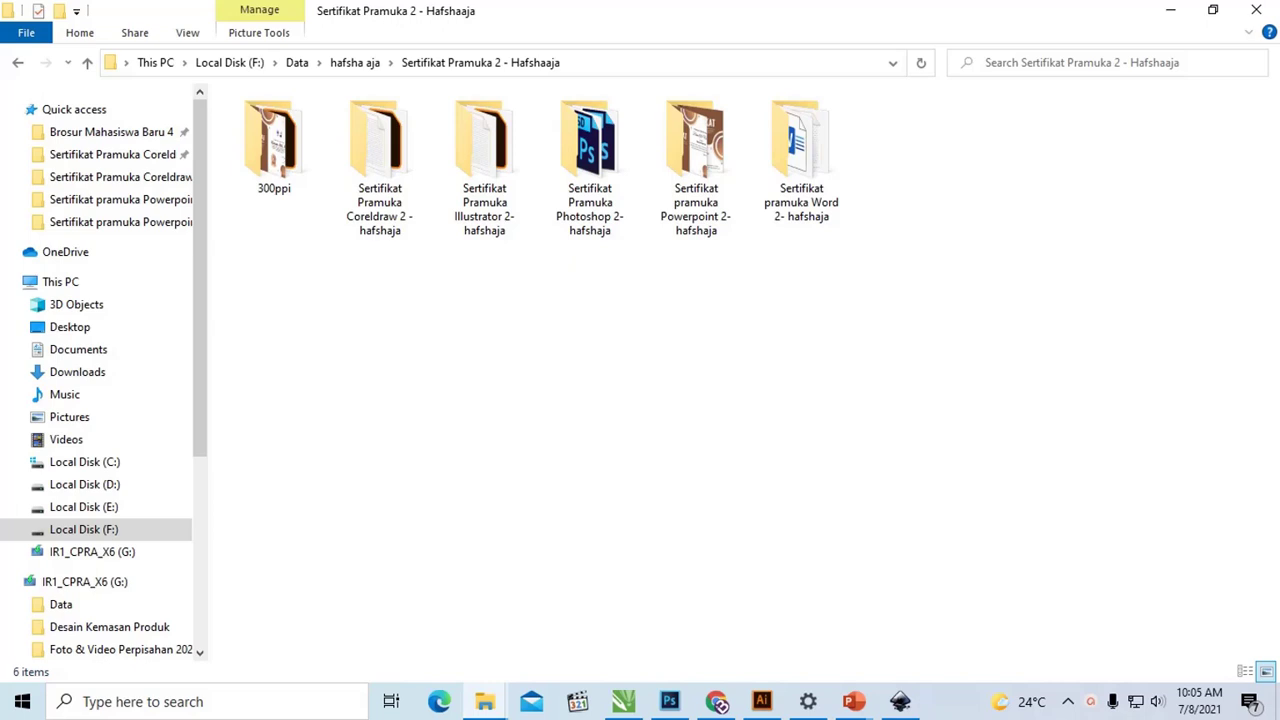
- Check the five format folders, including PowerPoint and Word, and view the certificate preview image
drag(918, 256, 398, 142)
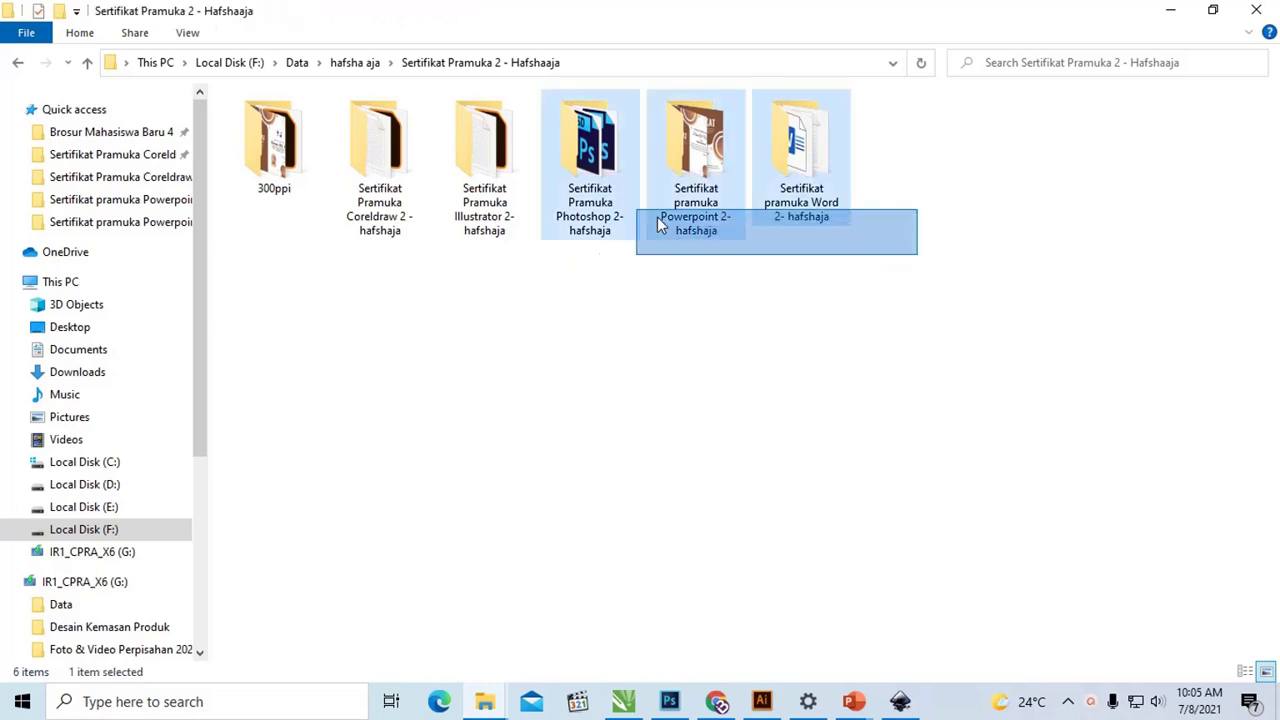
click(545, 329)
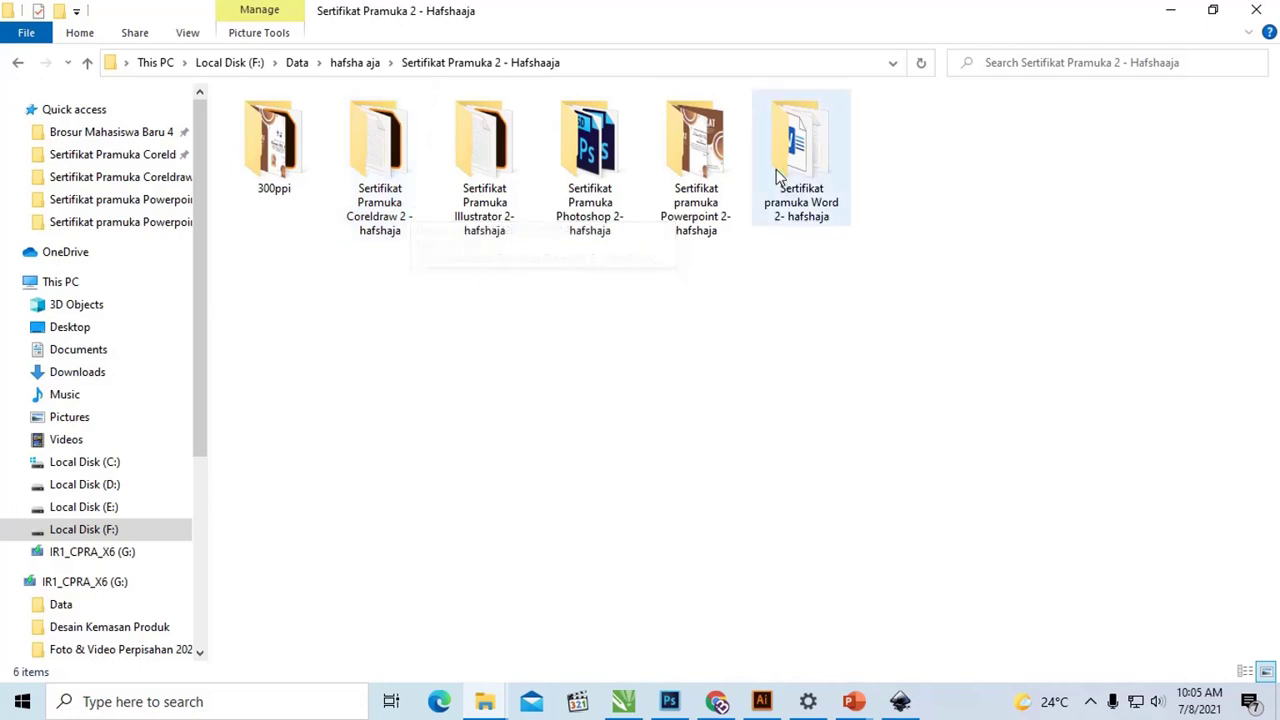
click(690, 150)
click(797, 160)
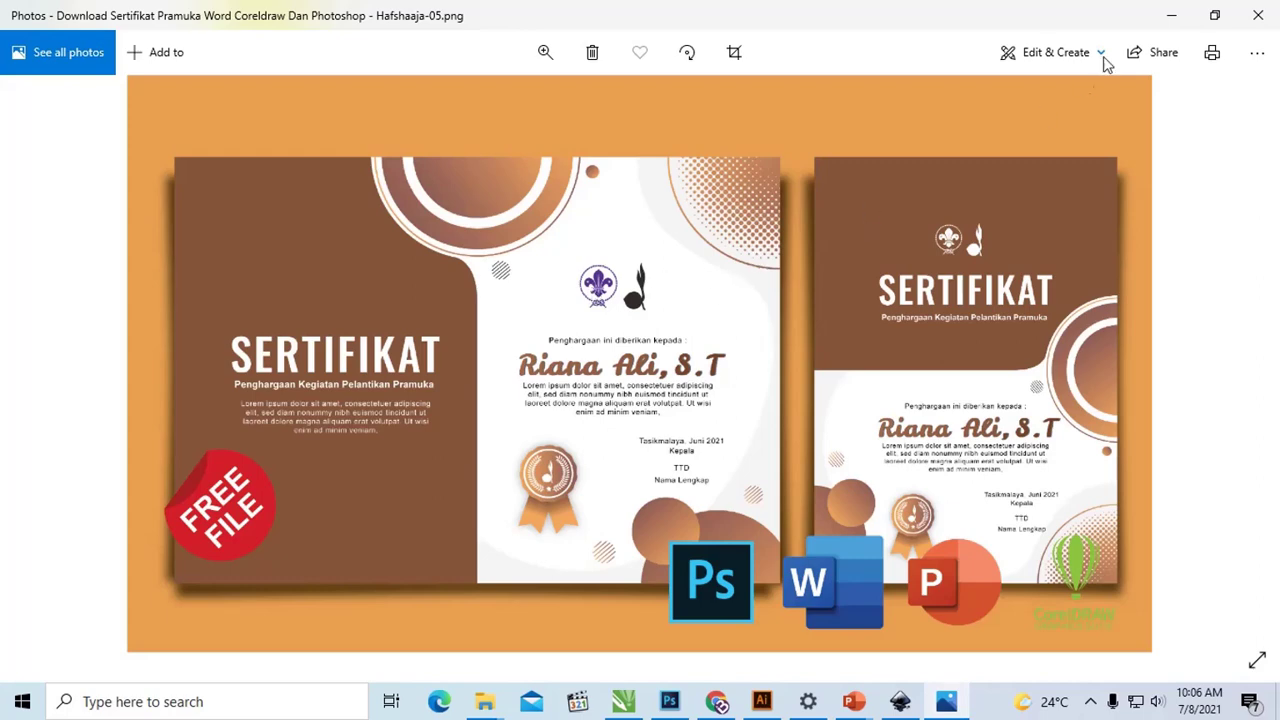
click(1166, 16)
click(790, 278)
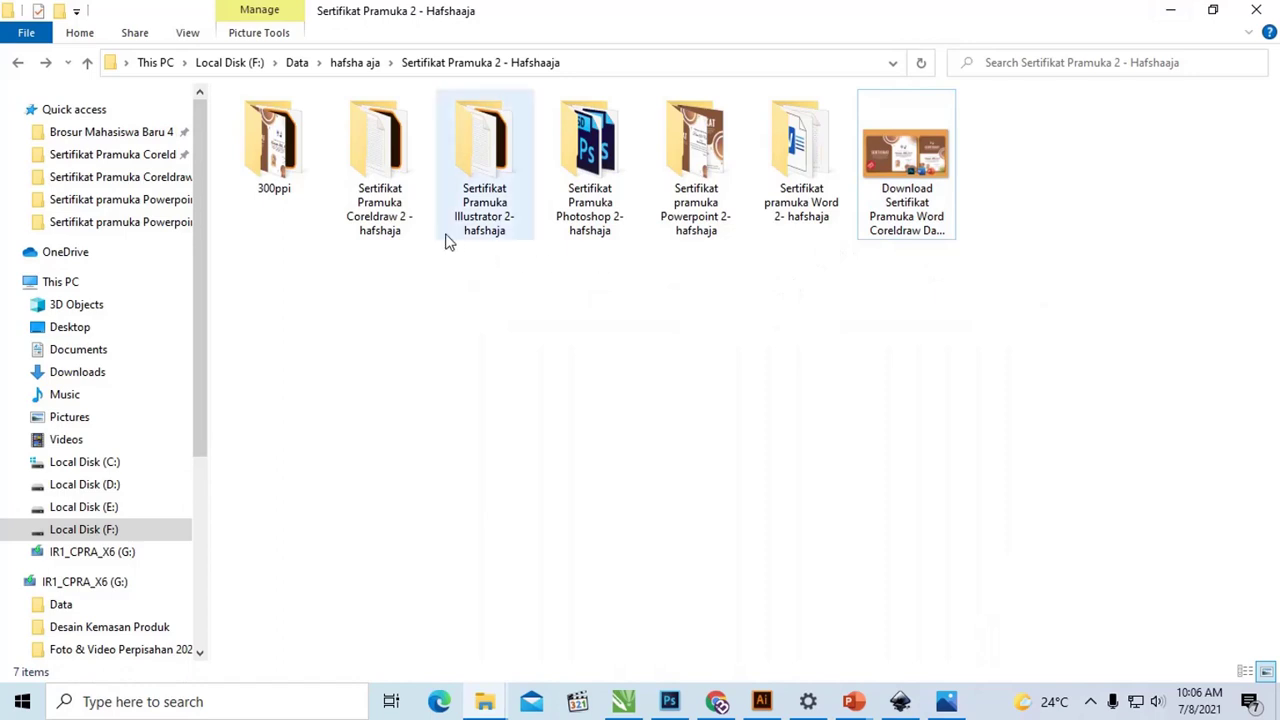
- Open the certificate file from the Coreldraw 2 folder in CorelDRAW X7
double_click(385, 143)
click(366, 128)
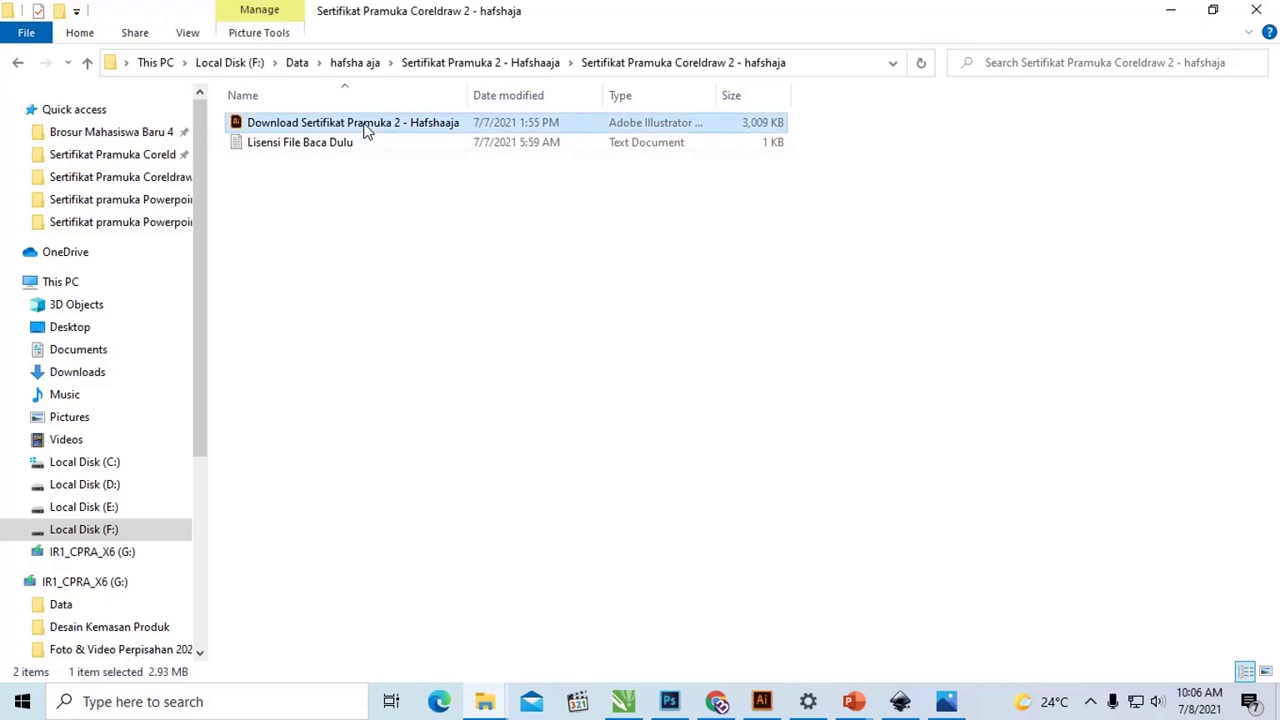
right_click(366, 128)
mouse_move(422, 261)
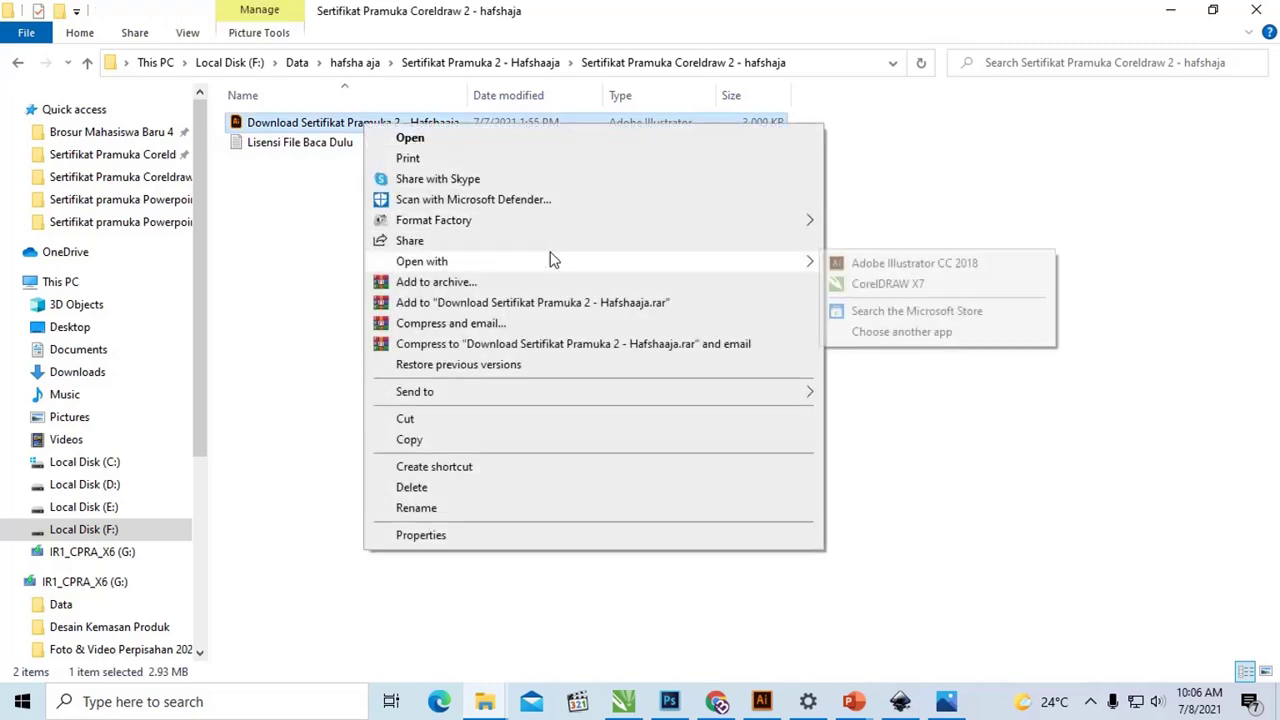
click(884, 284)
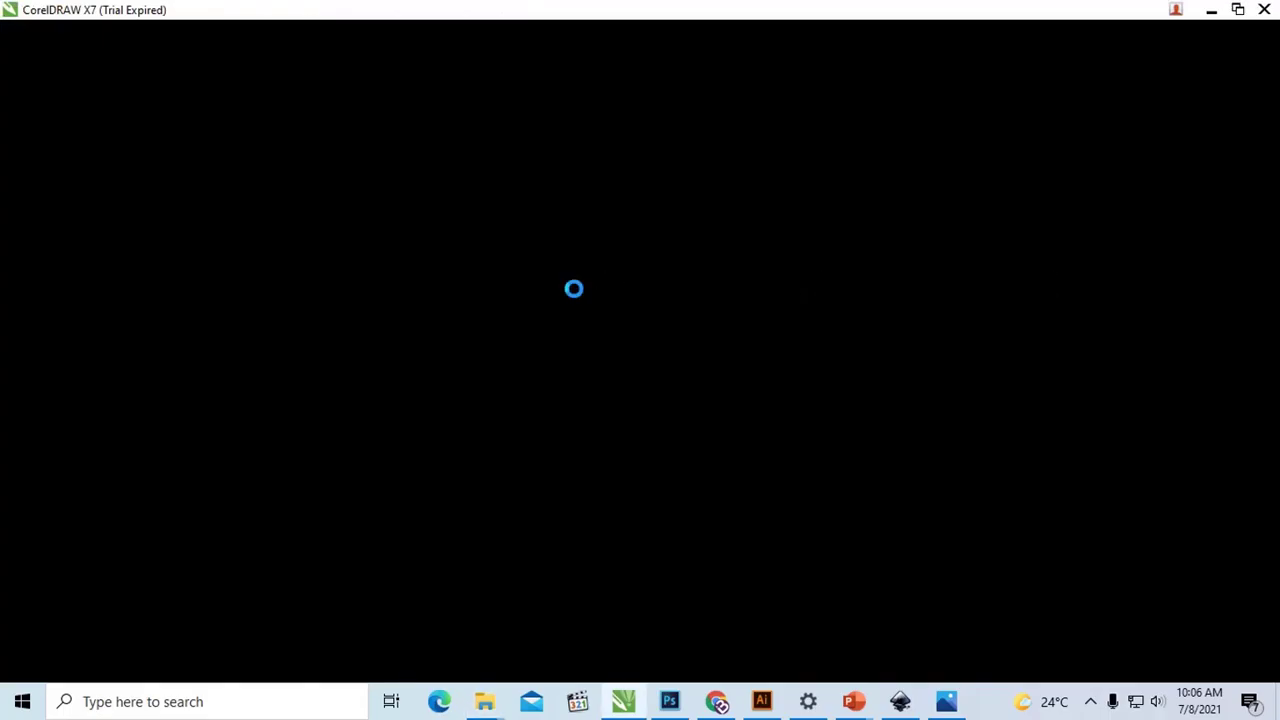
mouse_move(484, 701)
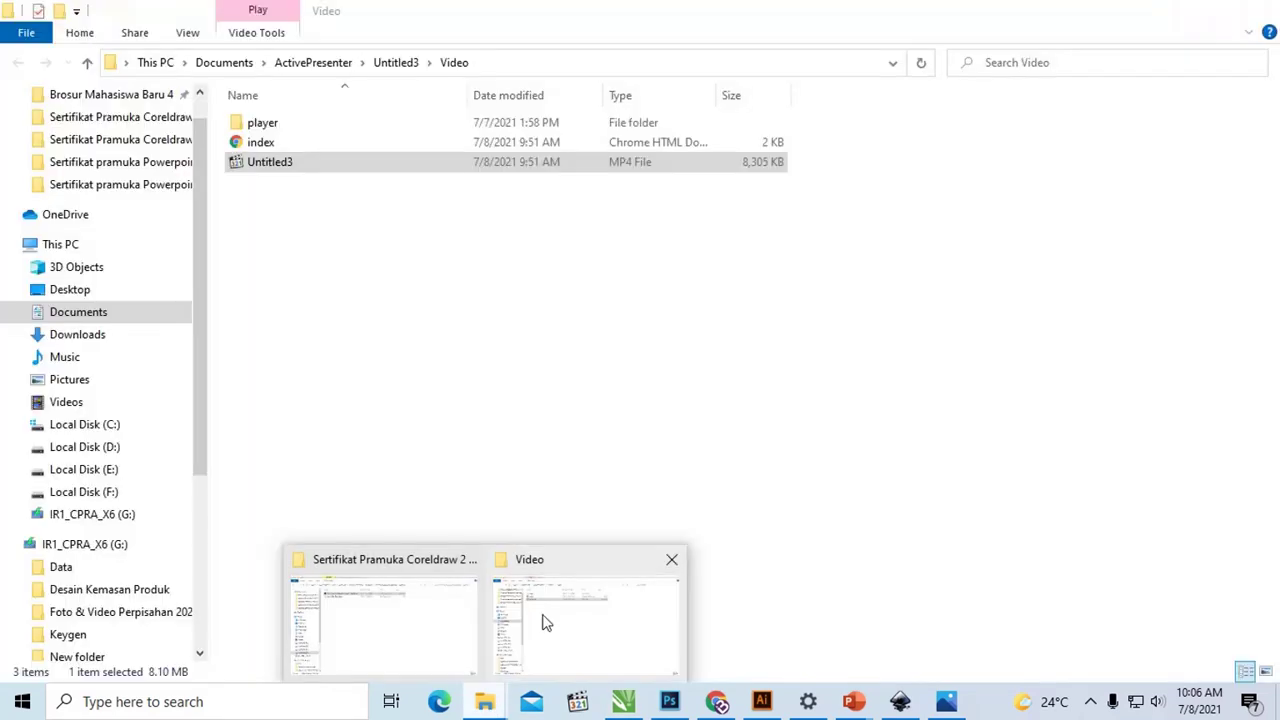
- Return to the Sertifikat Pramuka 2 folder and open the Illustrator file's context menu
click(423, 608)
key(BackSpace)
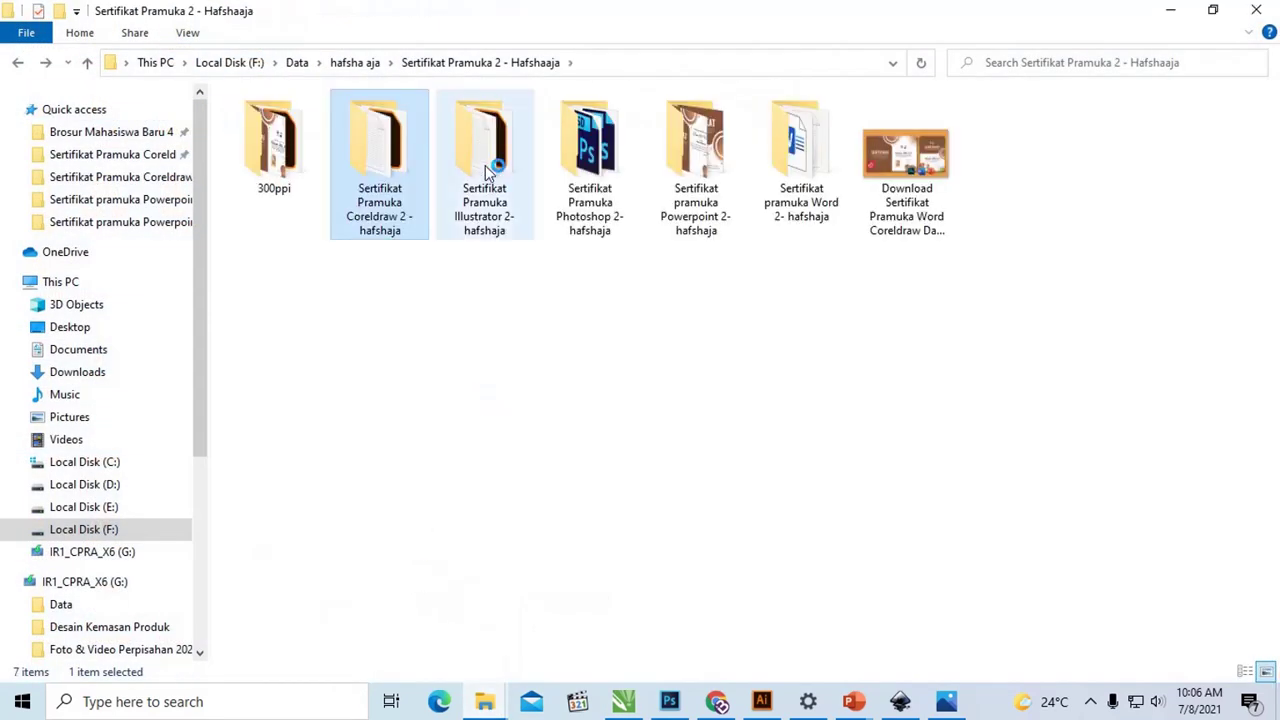
double_click(485, 165)
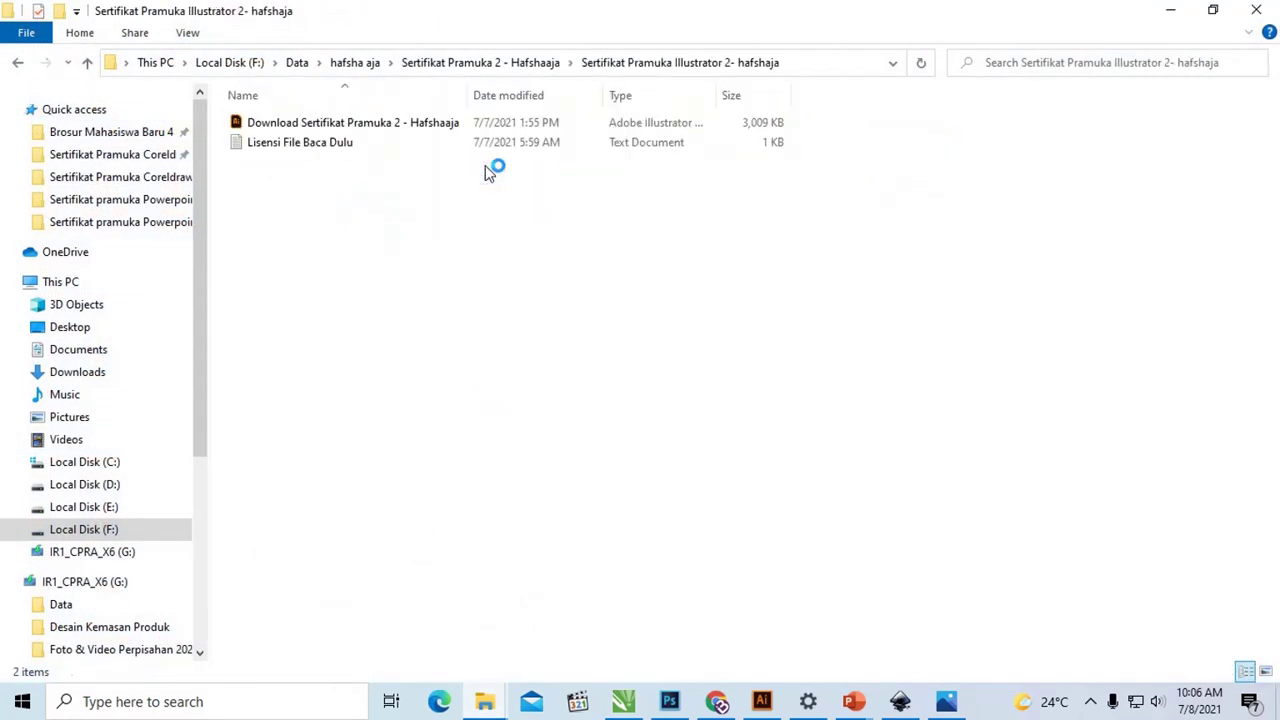
right_click(389, 132)
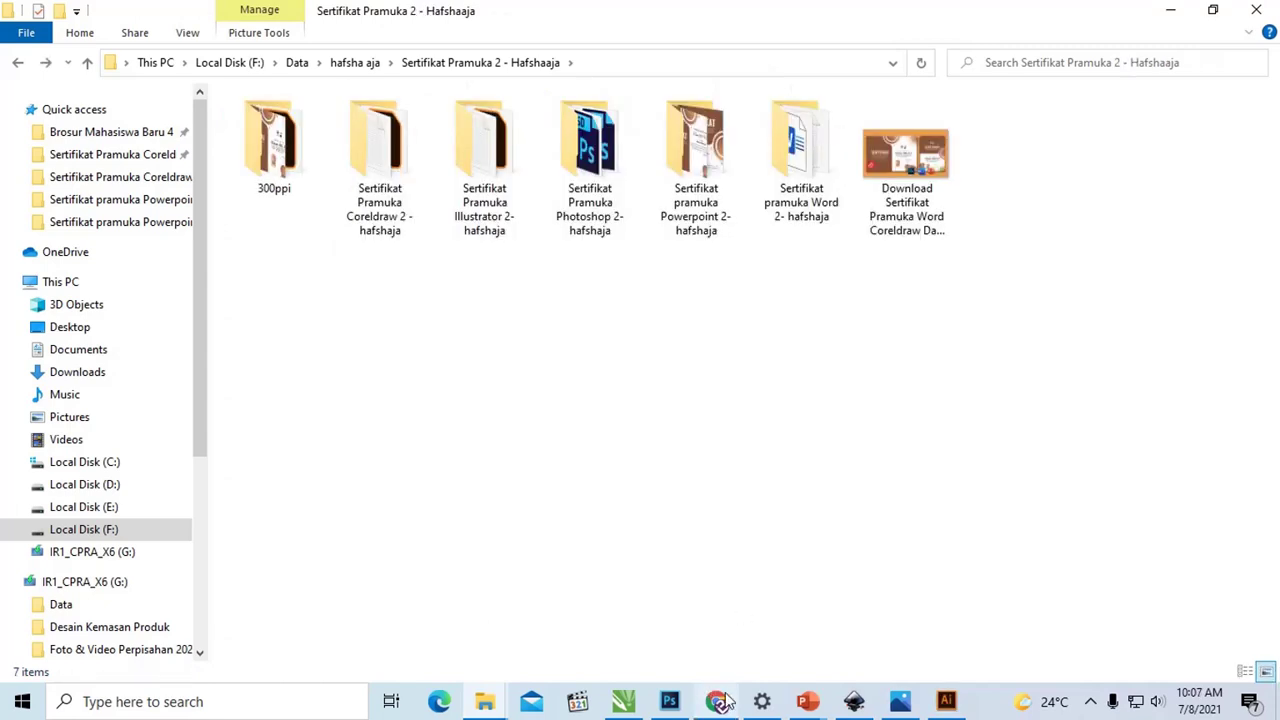
- Zoom in and select the SERTIFIKAT heading, right-hand design and badge wreath groups
click(624, 702)
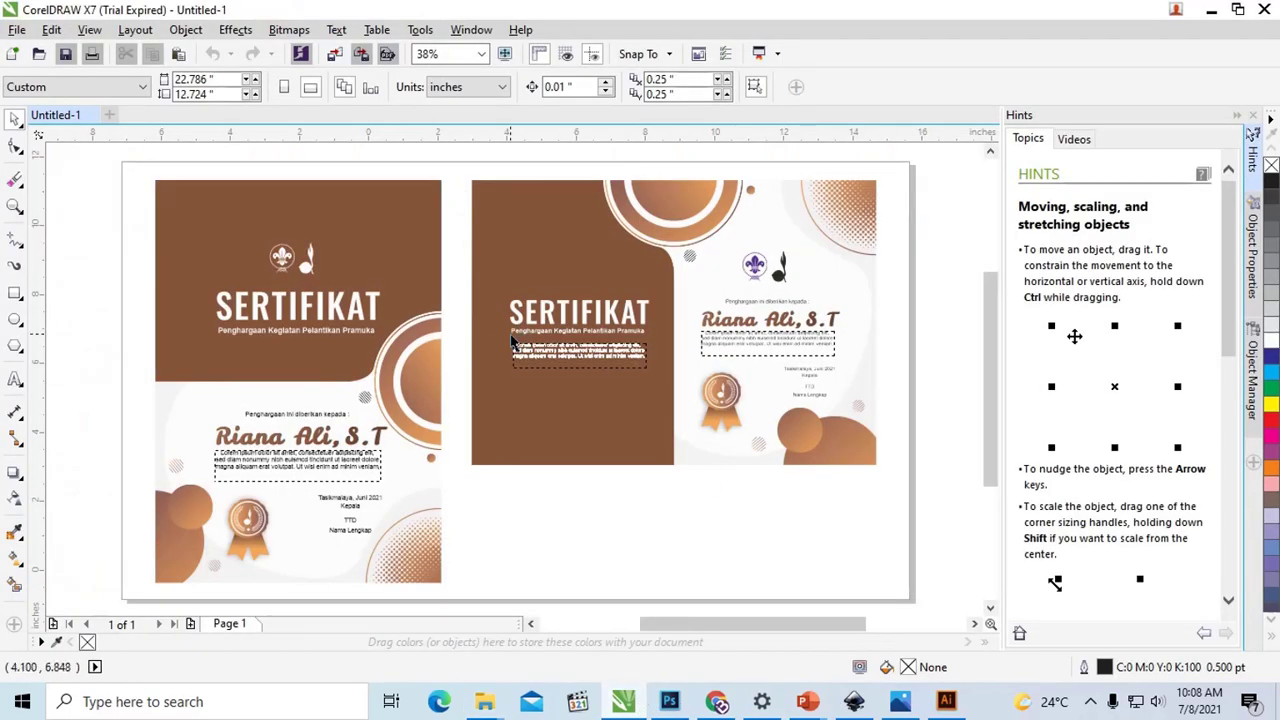
scroll(256, 292, up, 3)
click(441, 330)
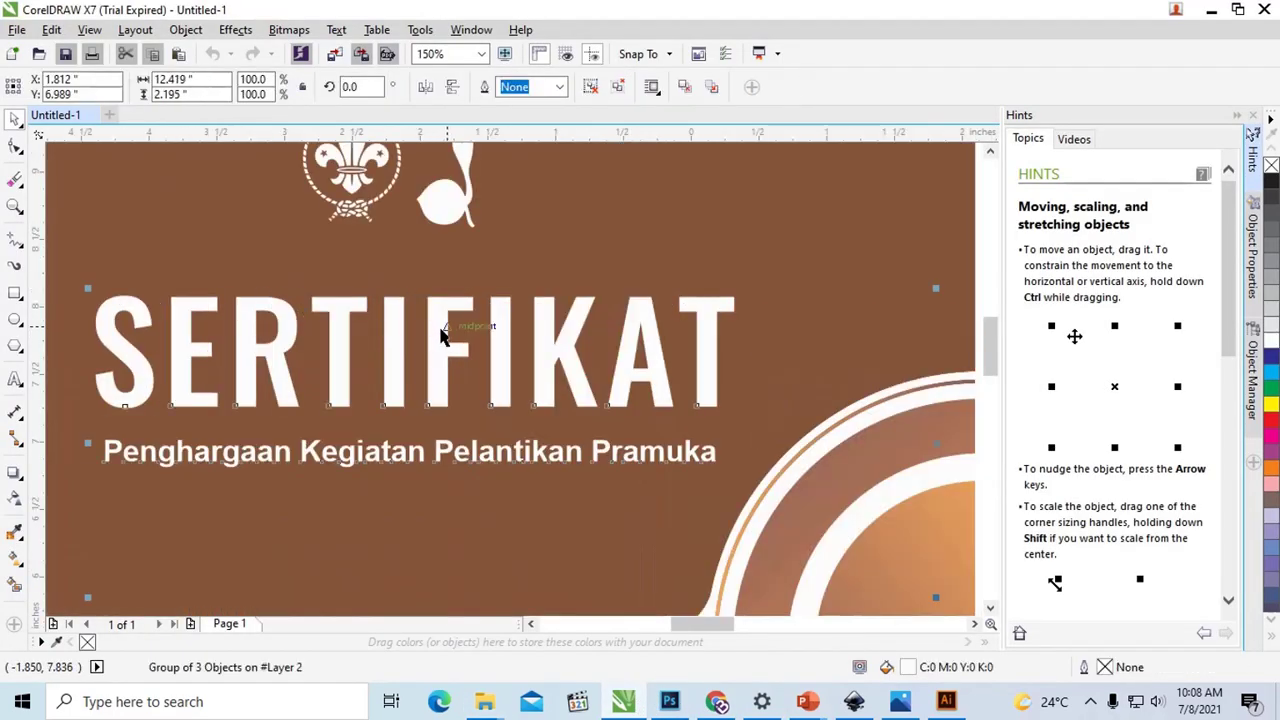
scroll(441, 328, down, 3)
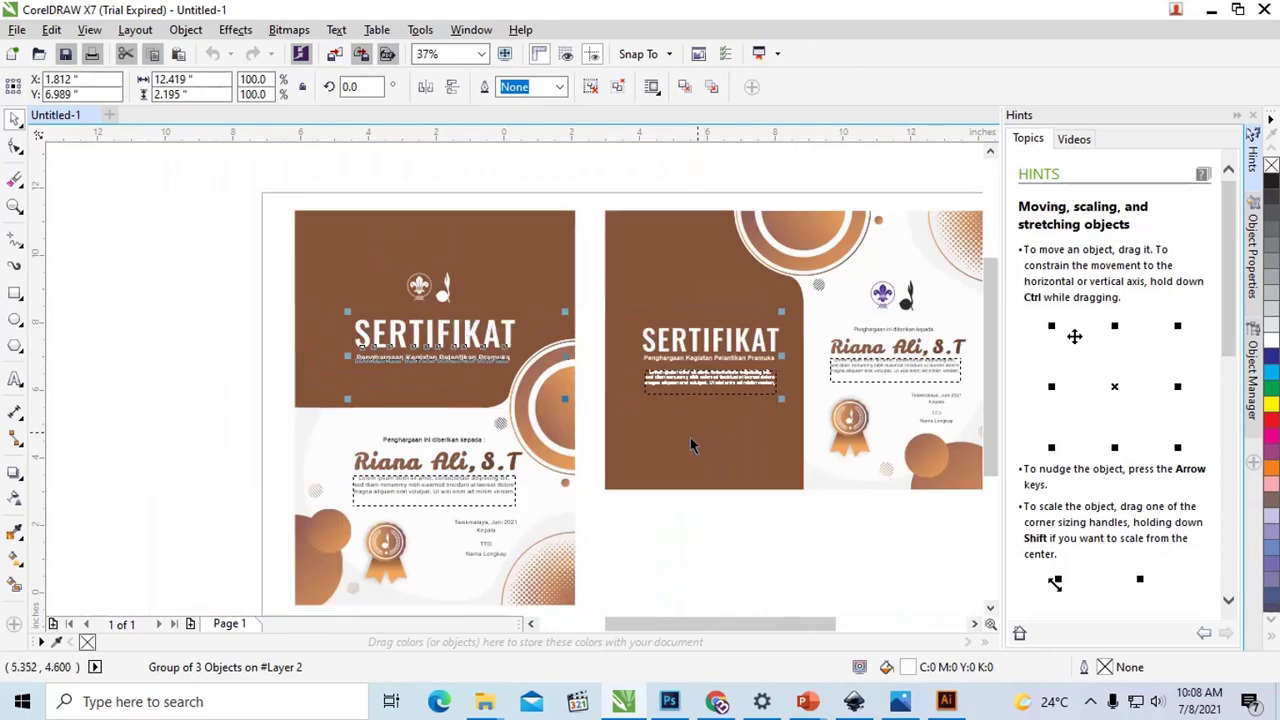
click(690, 357)
scroll(845, 440, up, 2)
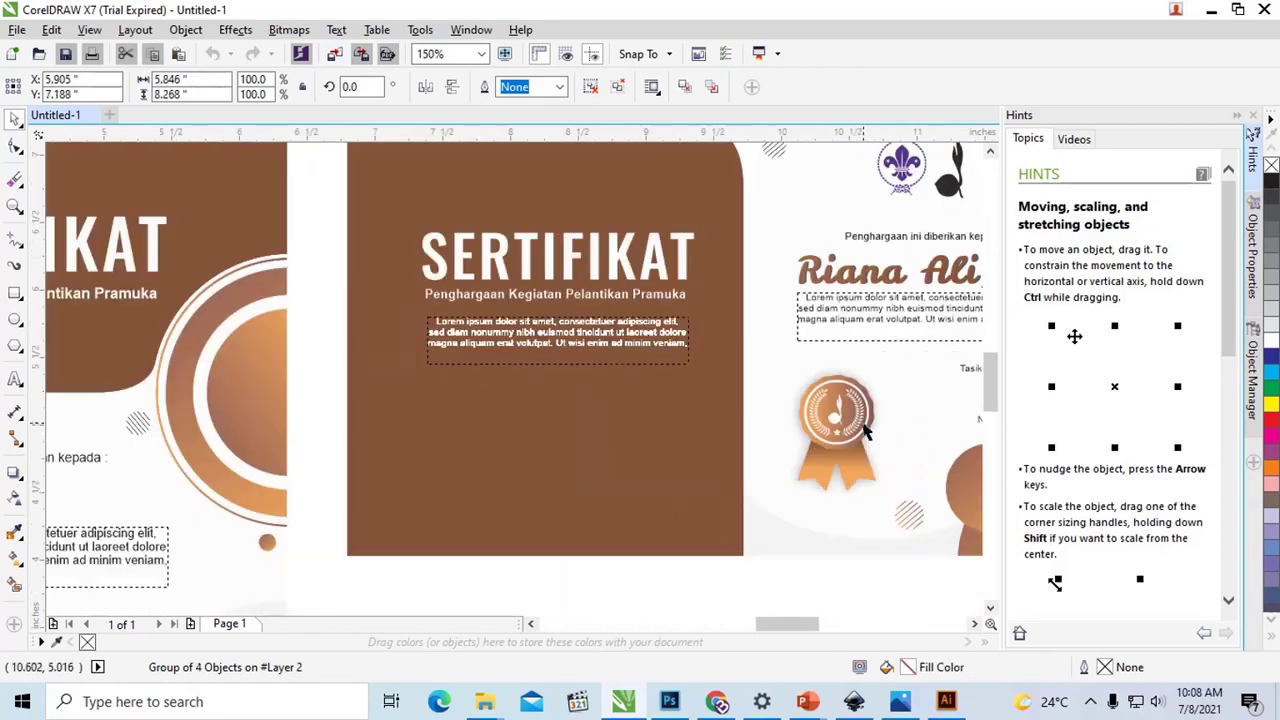
scroll(830, 415, up, 1)
scroll(829, 412, up, 1)
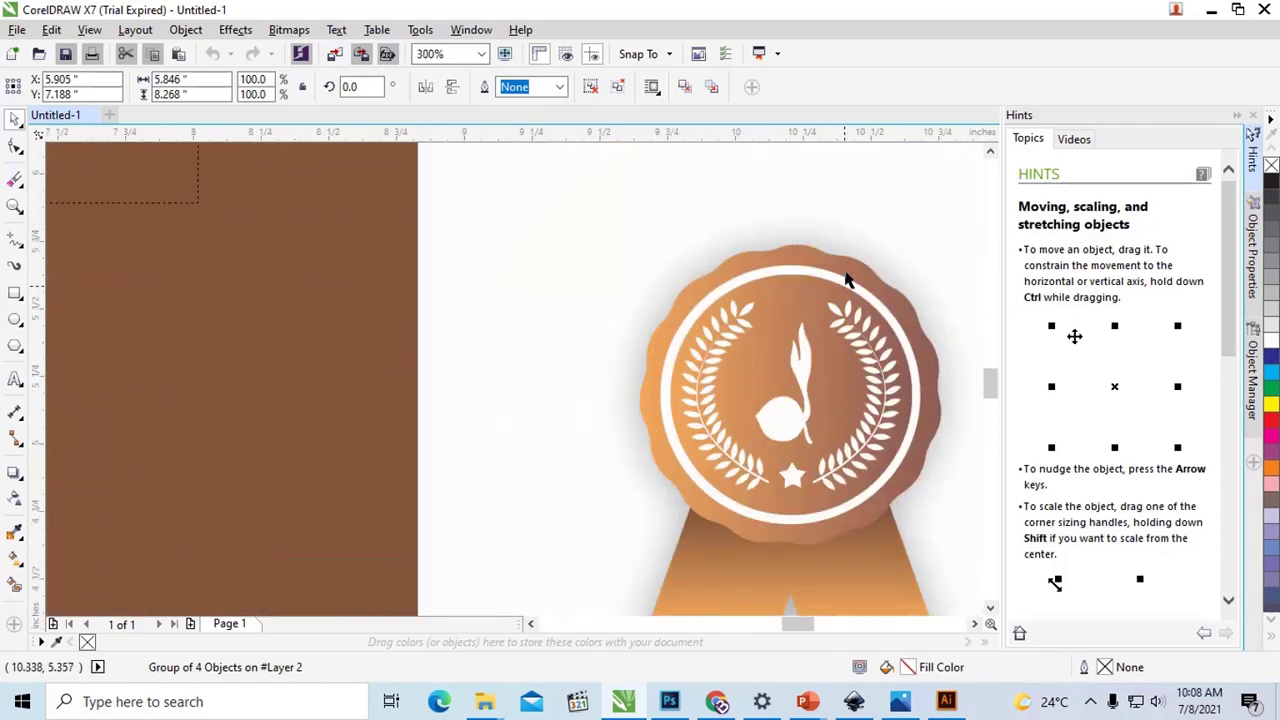
scroll(827, 332, up, 1)
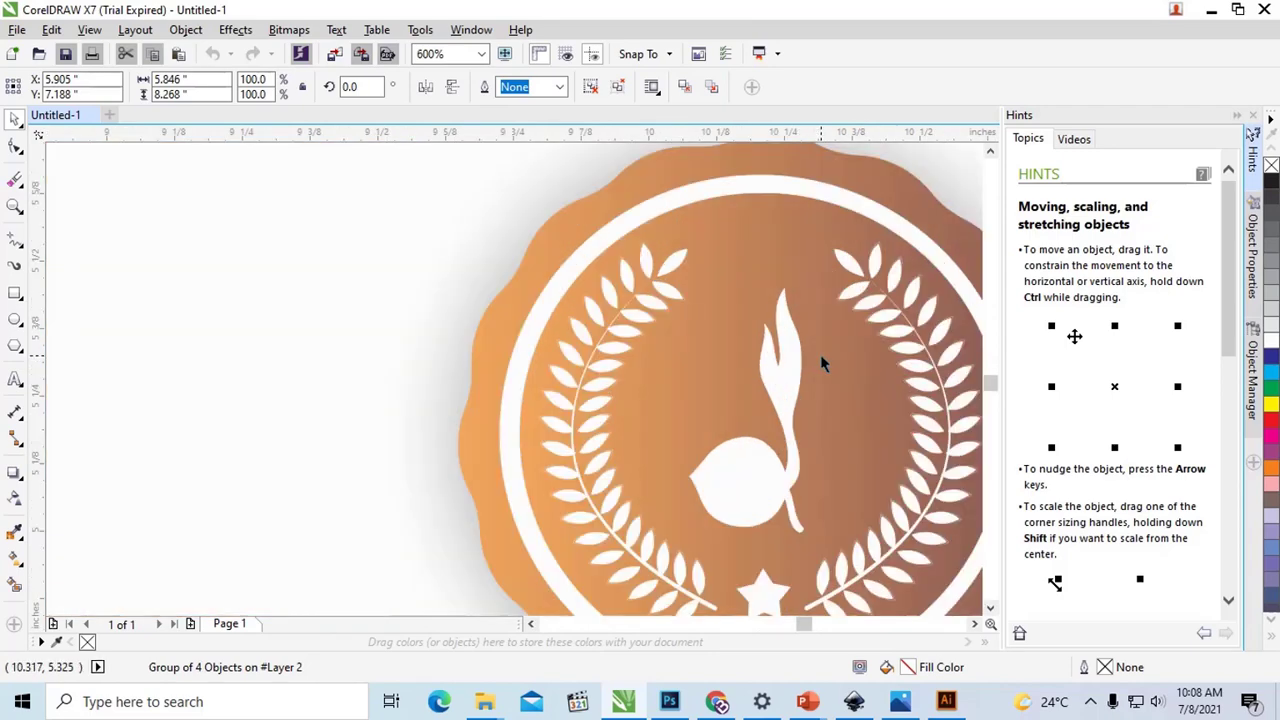
ctrl+click(757, 337)
scroll(660, 290, up, 2)
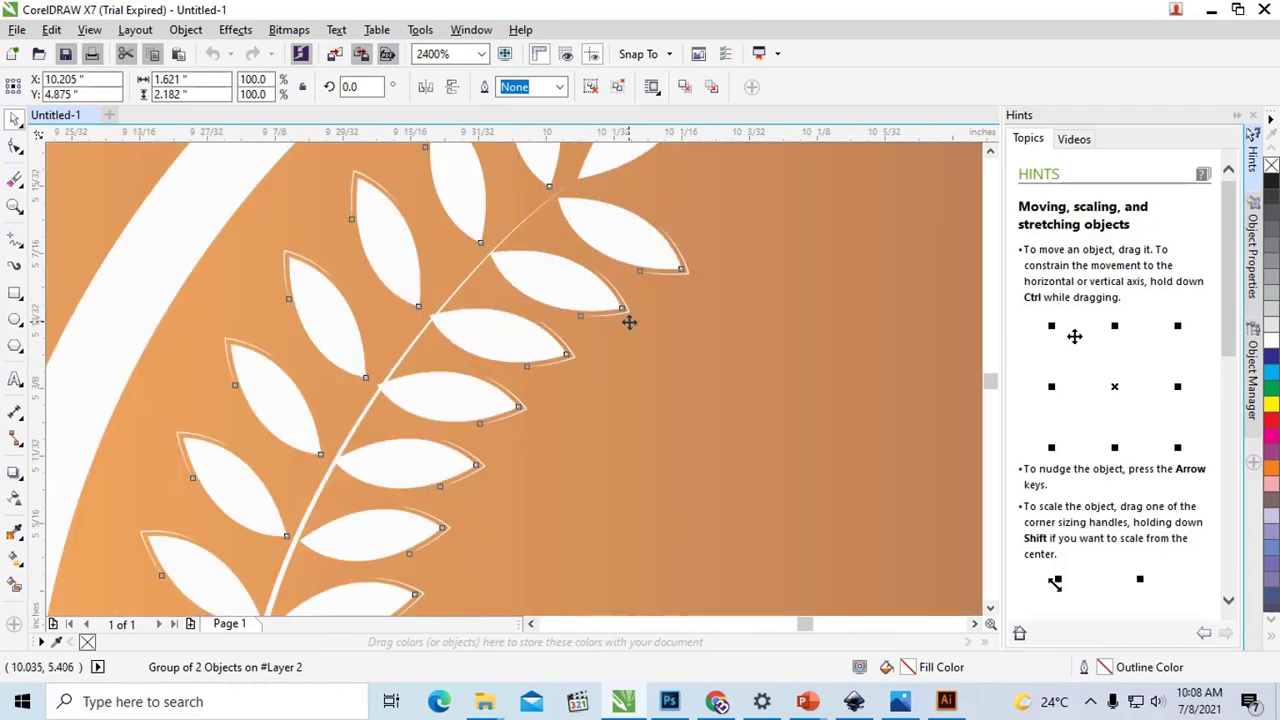
- Zoom out to show both certificates, inspect the halftone circle artwork, then deselect it
scroll(553, 330, down, 3)
scroll(552, 333, down, 1)
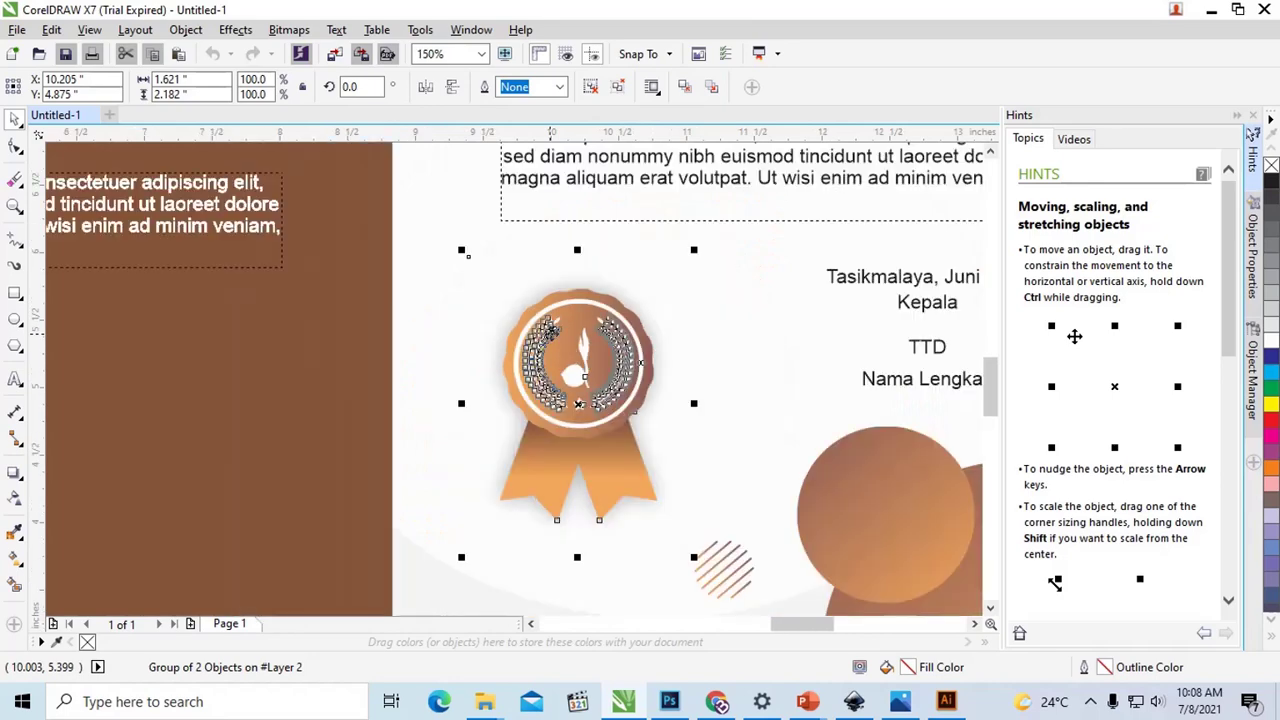
scroll(554, 335, down, 1)
scroll(554, 335, down, 2)
click(470, 333)
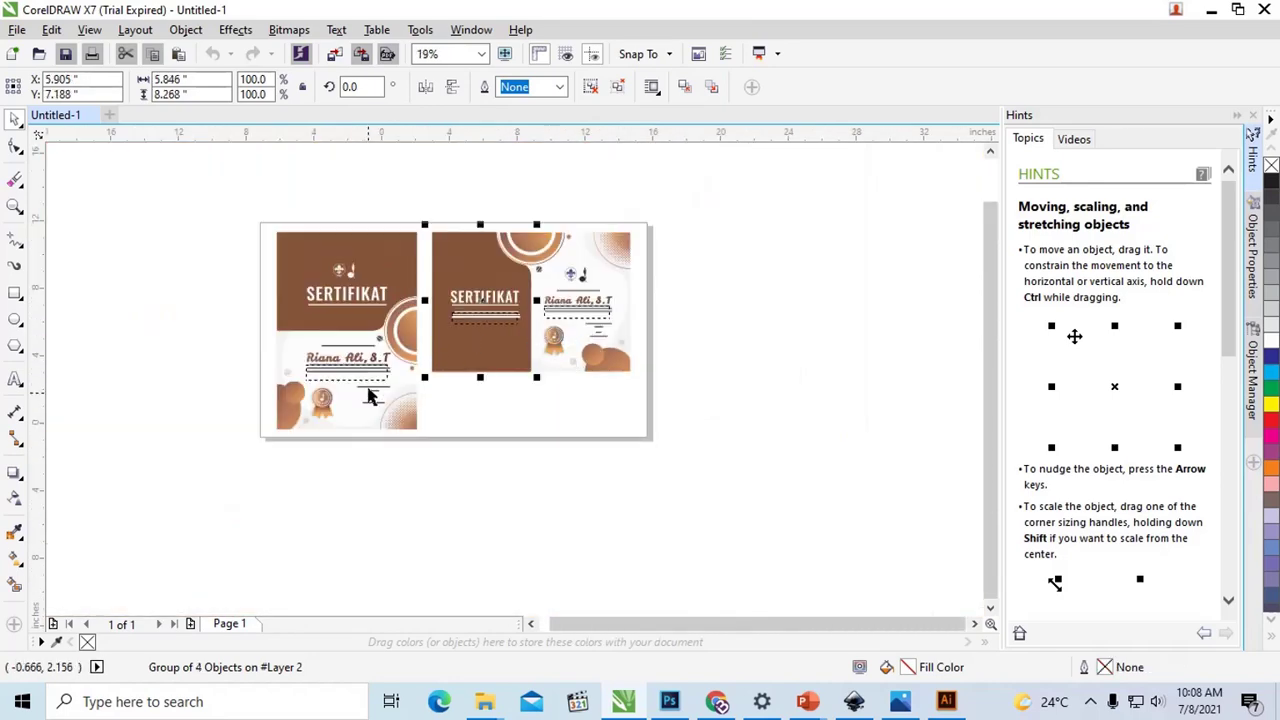
click(380, 416)
scroll(408, 417, up, 1)
scroll(412, 412, up, 1)
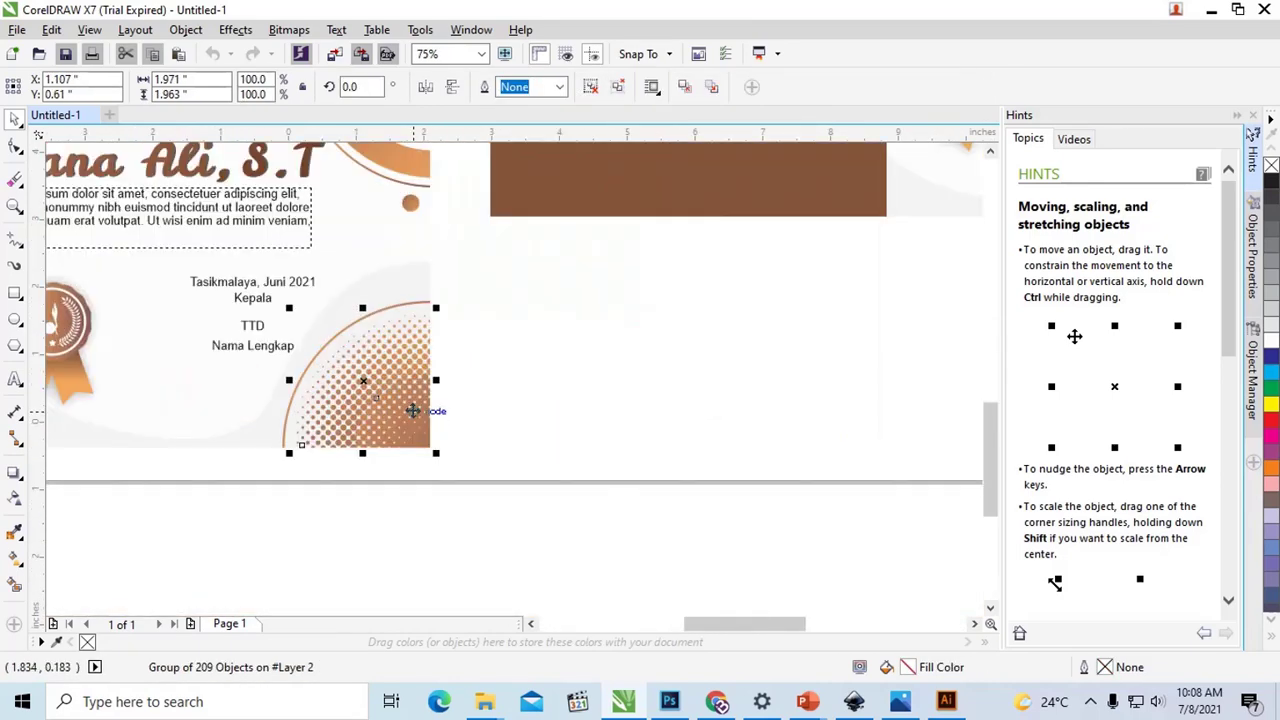
click(471, 362)
scroll(517, 331, down, 2)
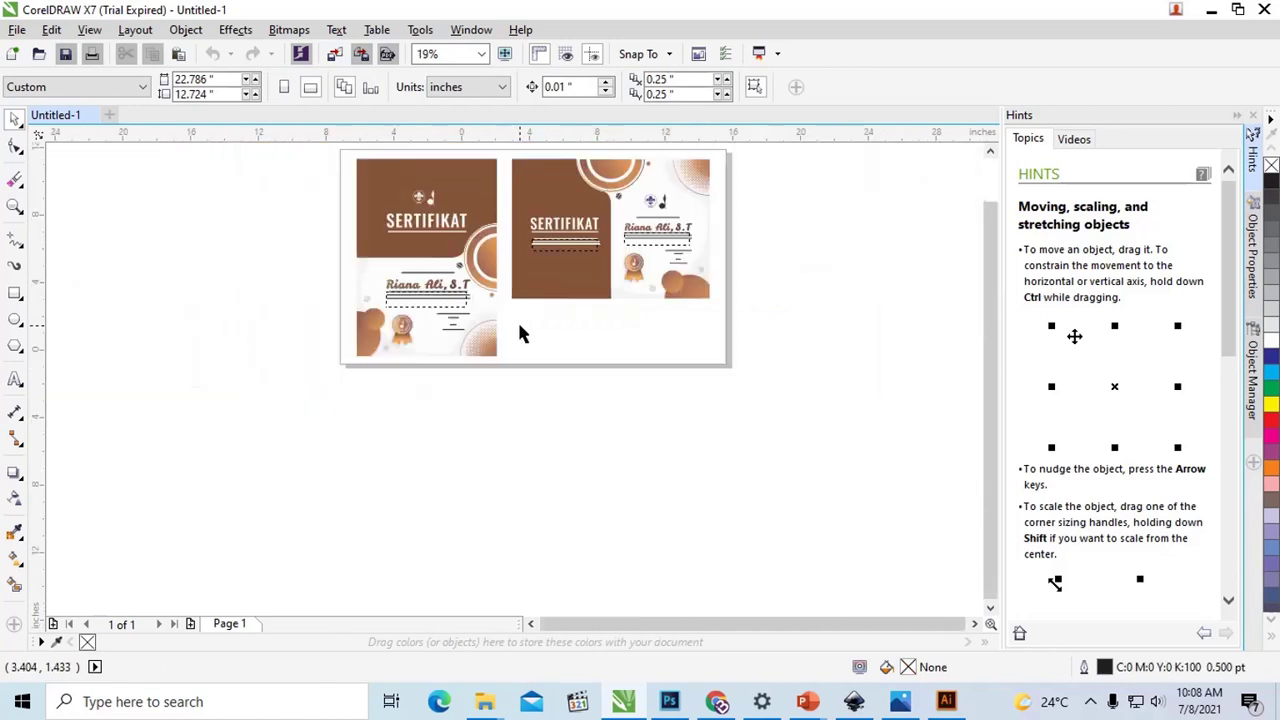
scroll(483, 266, down, 1)
scroll(483, 266, up, 1)
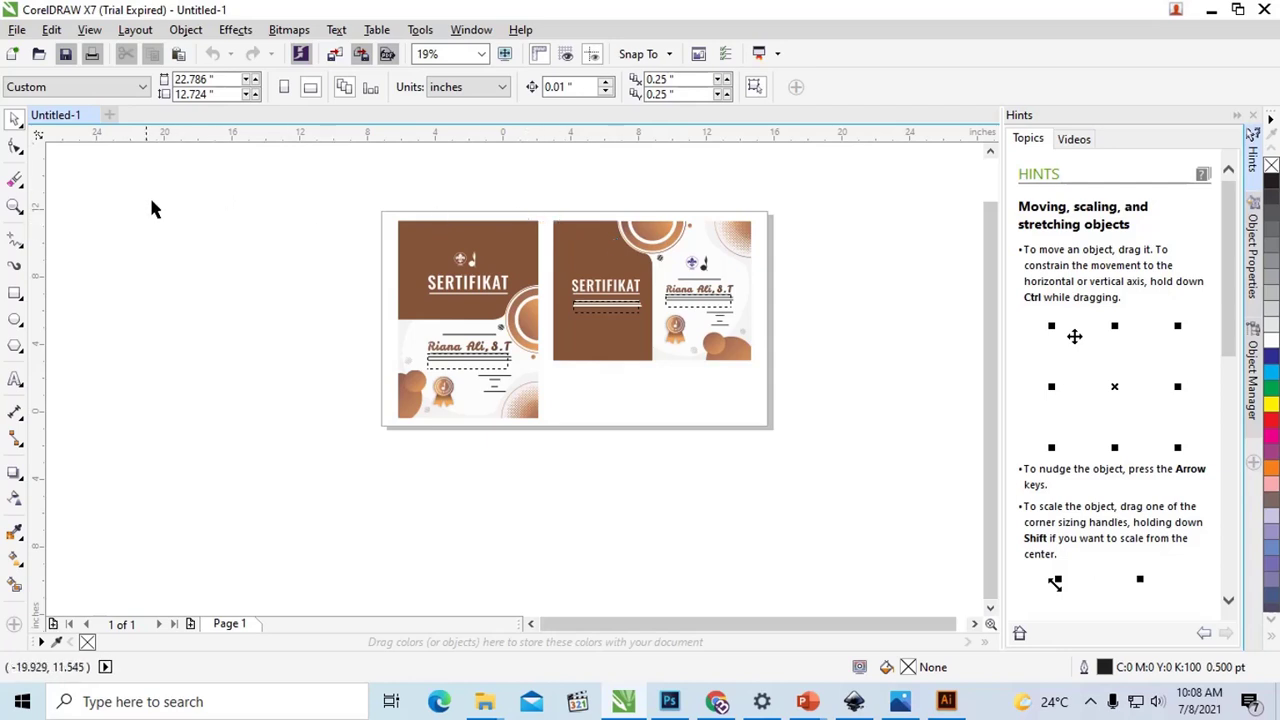
- Set the page size to A4 and move the landscape certificate off the page to the right
click(88, 89)
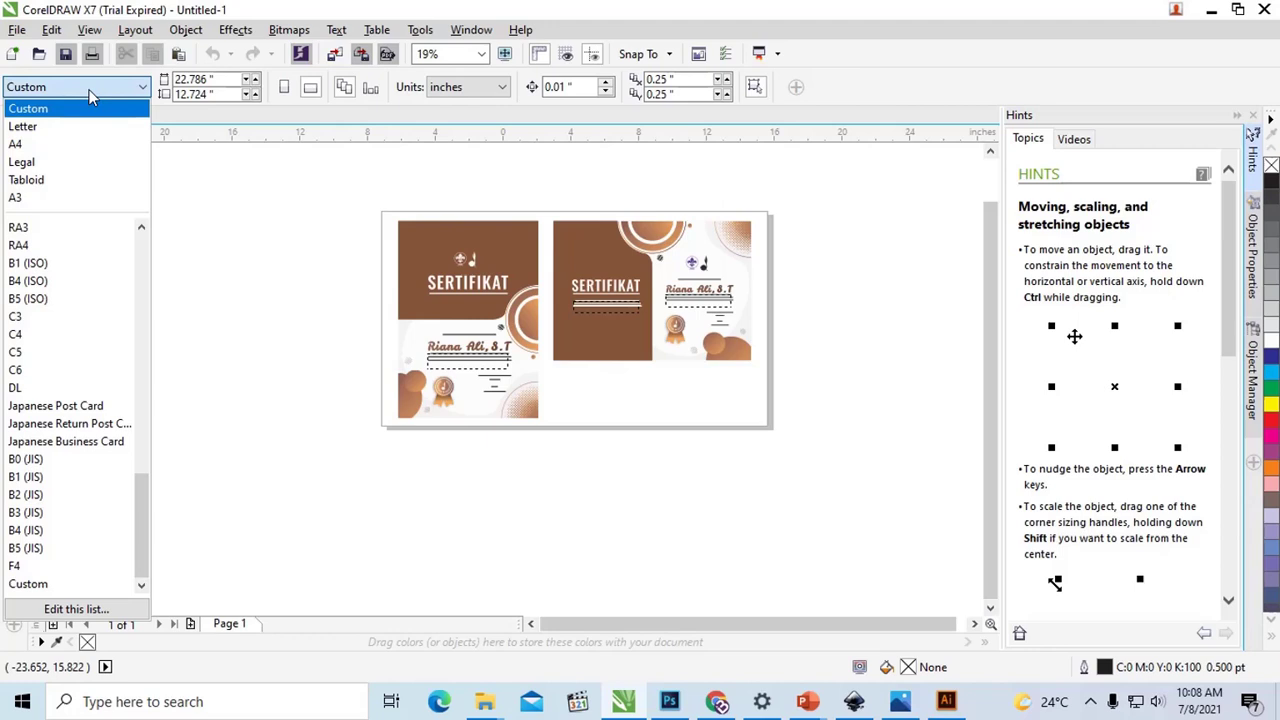
click(70, 148)
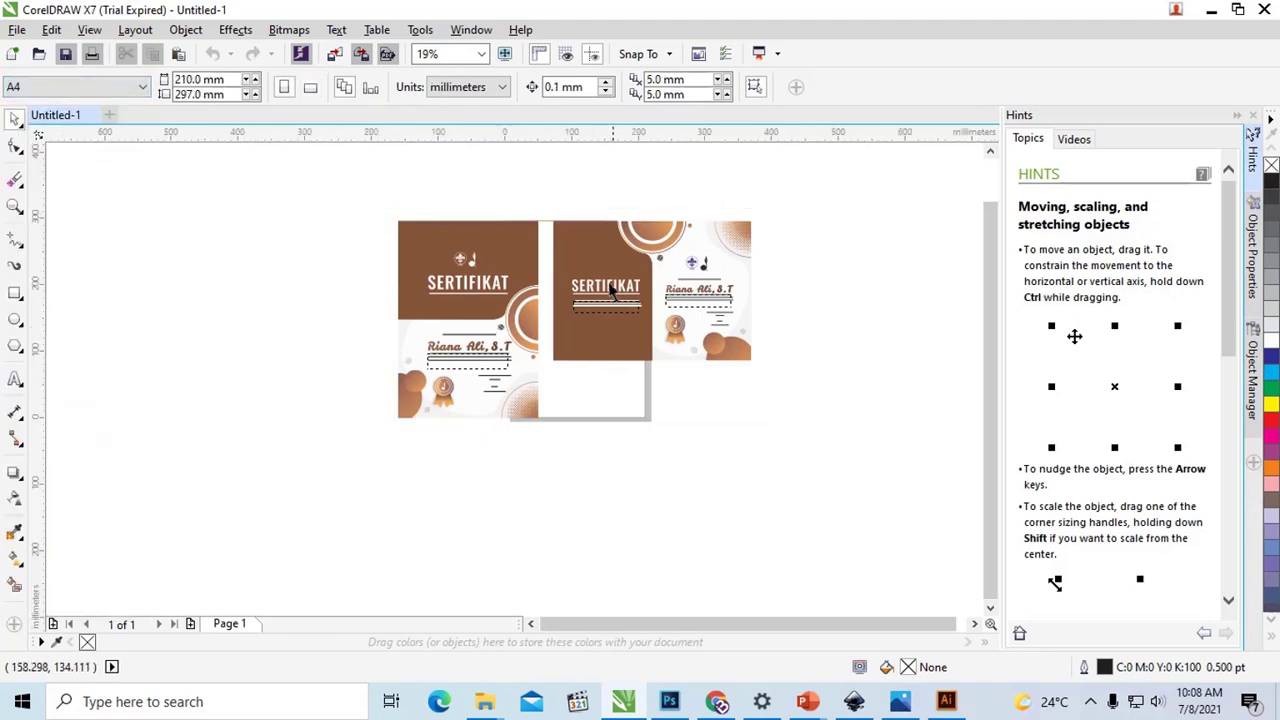
drag(550, 210, 812, 403)
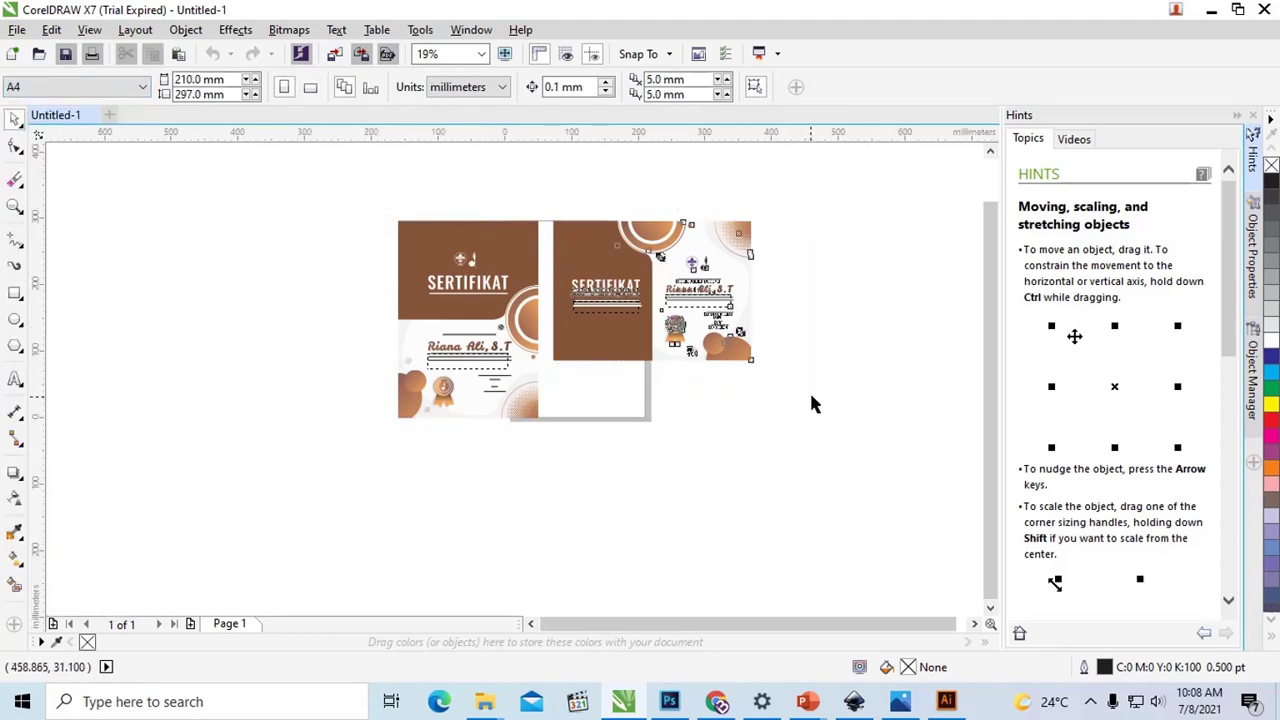
drag(598, 289, 863, 320)
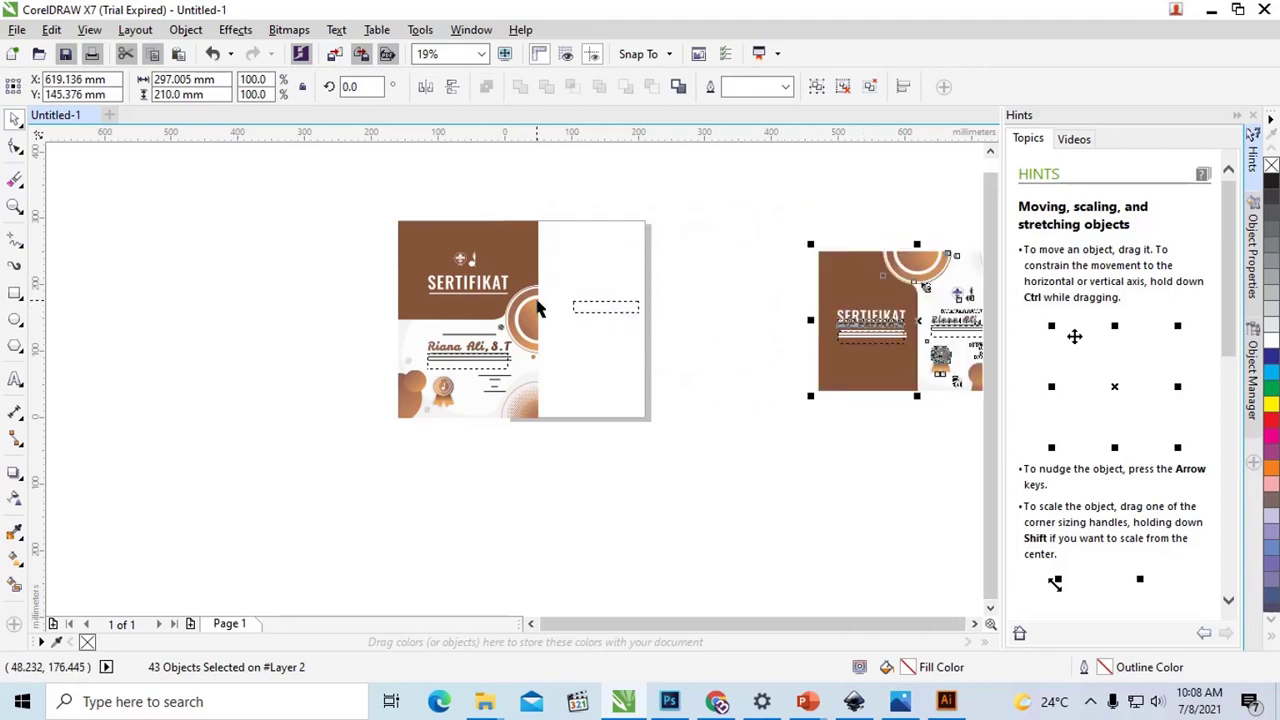
drag(545, 428, 546, 429)
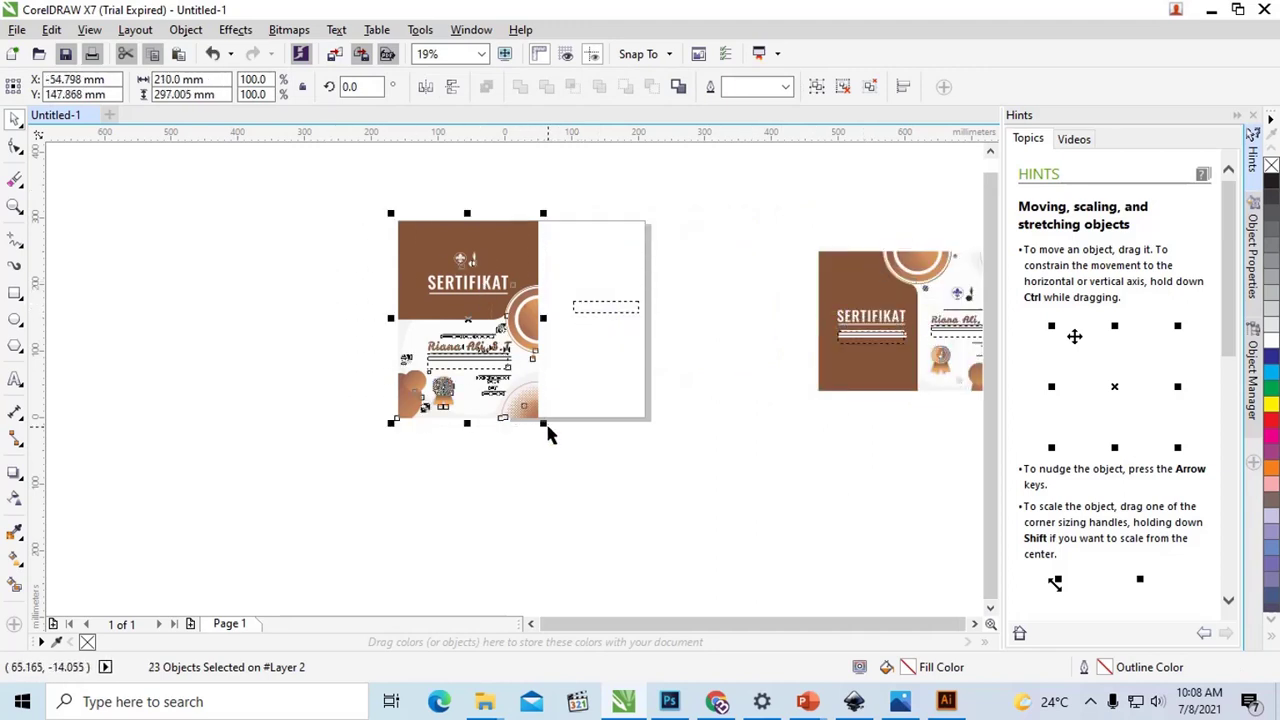
scroll(366, 300, up, 2)
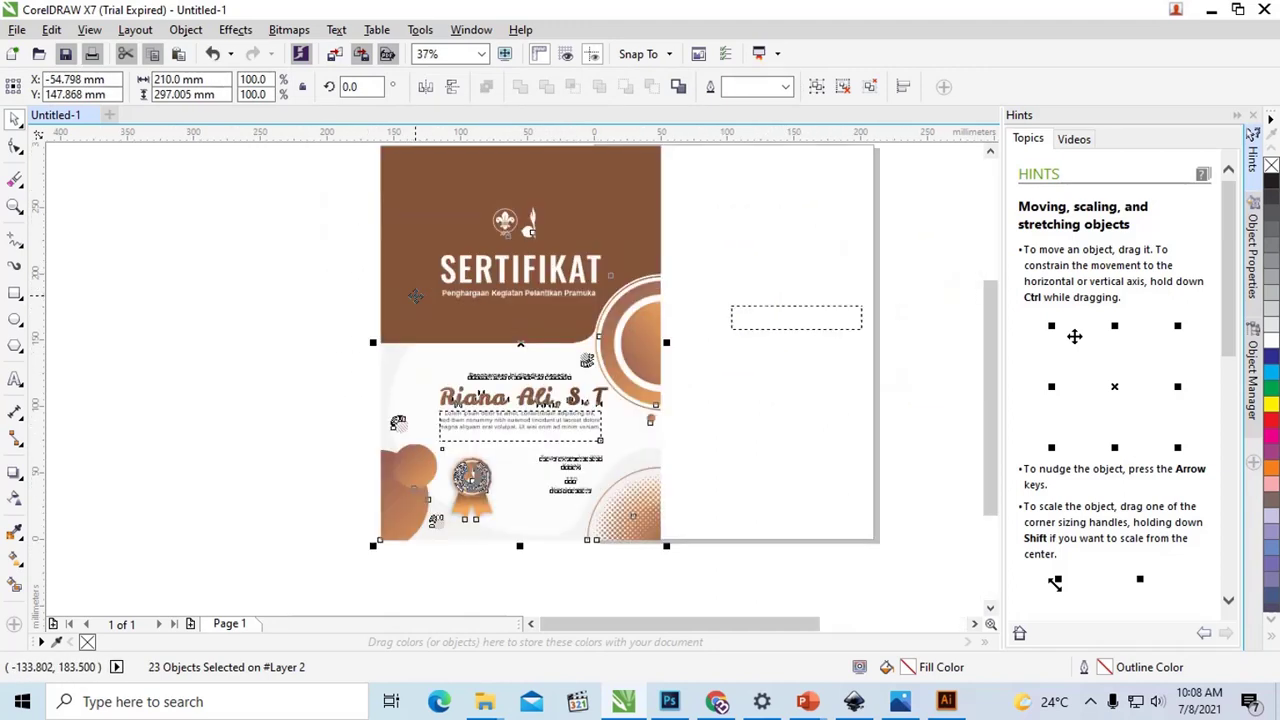
scroll(366, 300, down, 2)
- In Illustrator, select the certificates' brown backgrounds, the medal, the wavy shape and the paragraph text
click(945, 702)
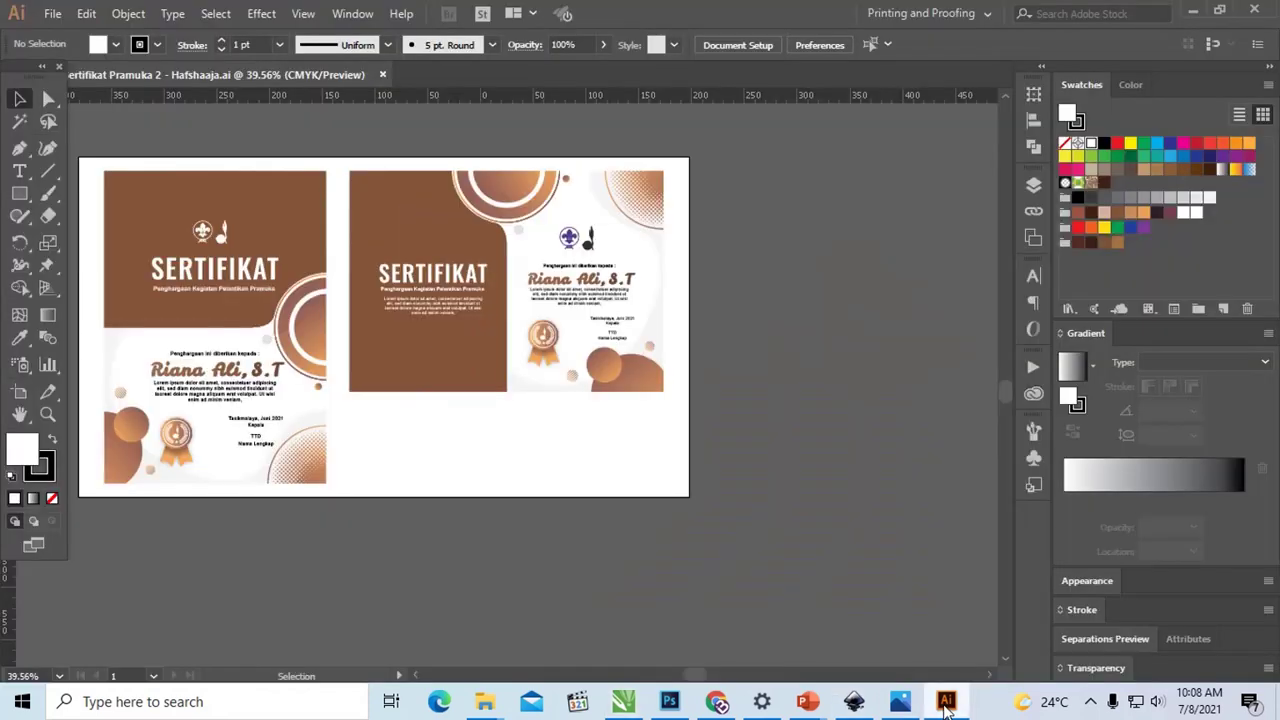
click(400, 300)
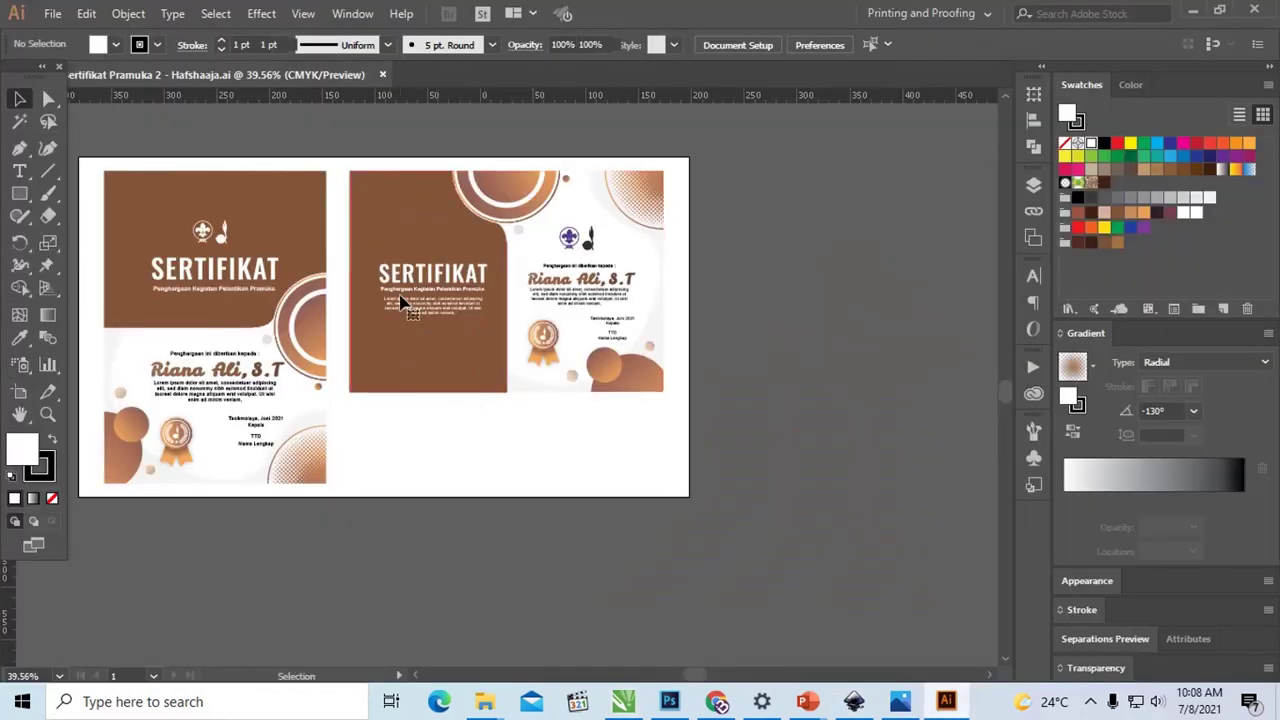
click(251, 225)
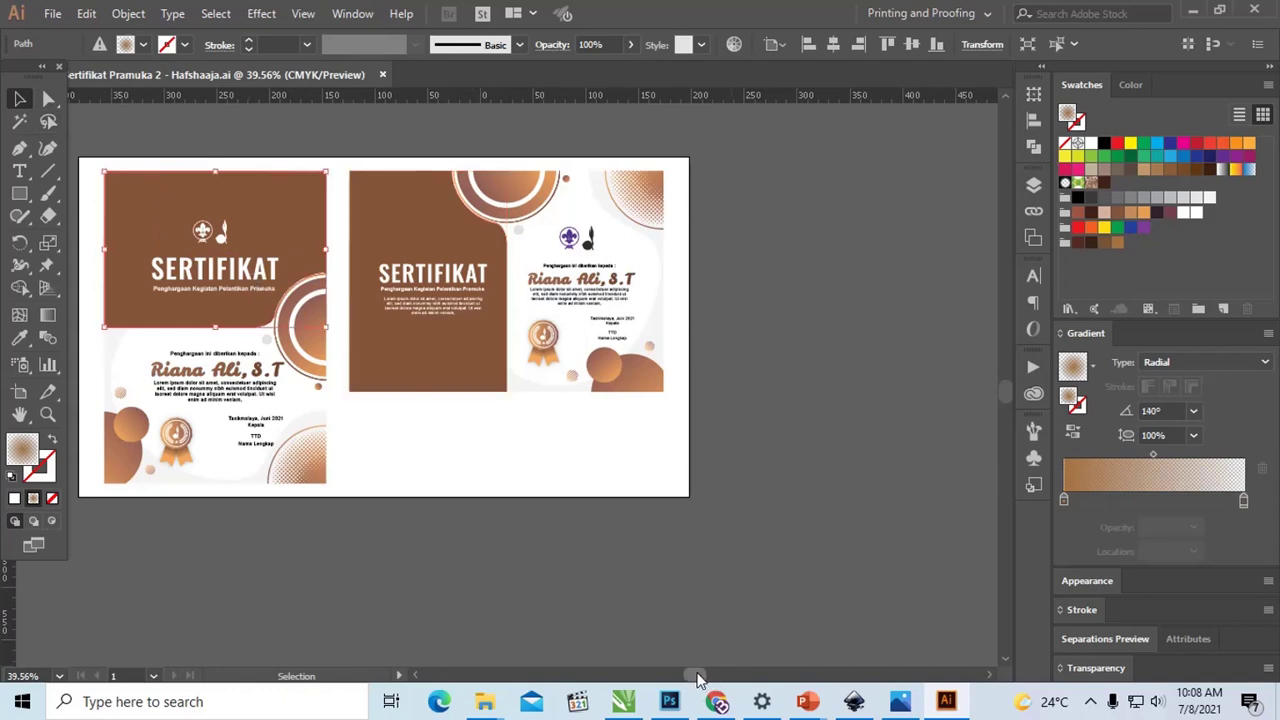
drag(691, 674, 677, 674)
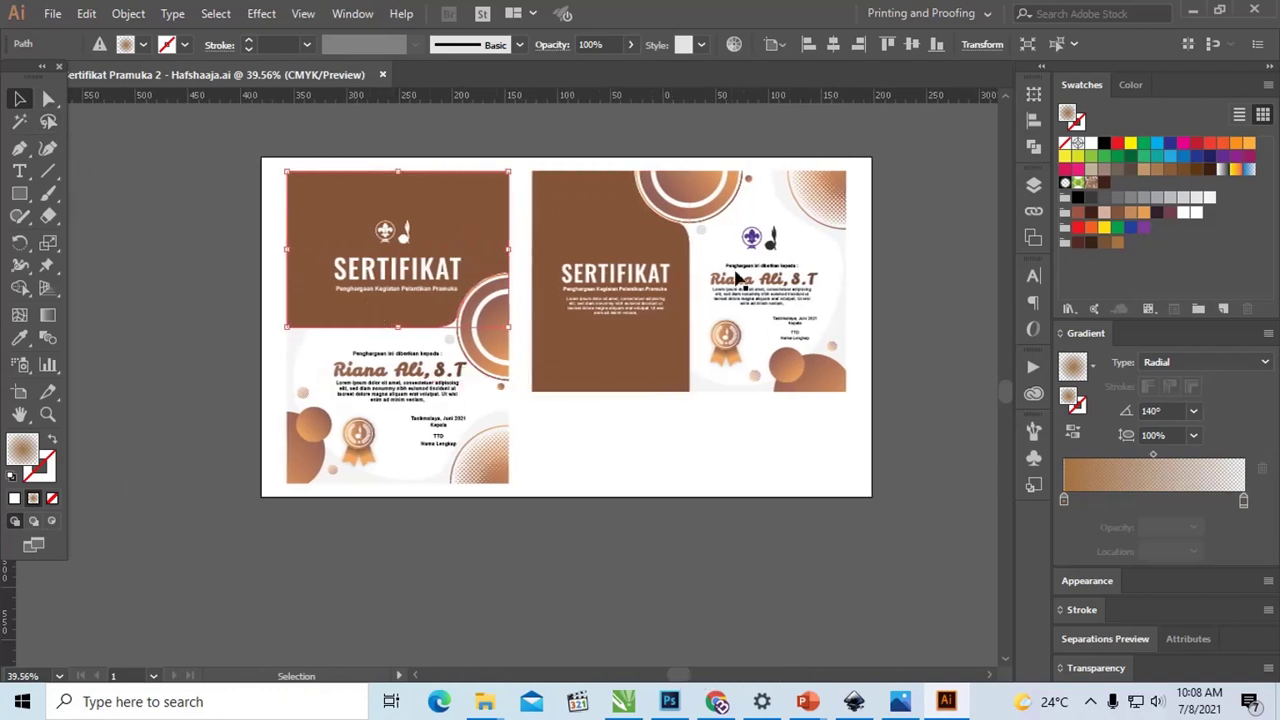
click(360, 440)
click(450, 451)
click(431, 398)
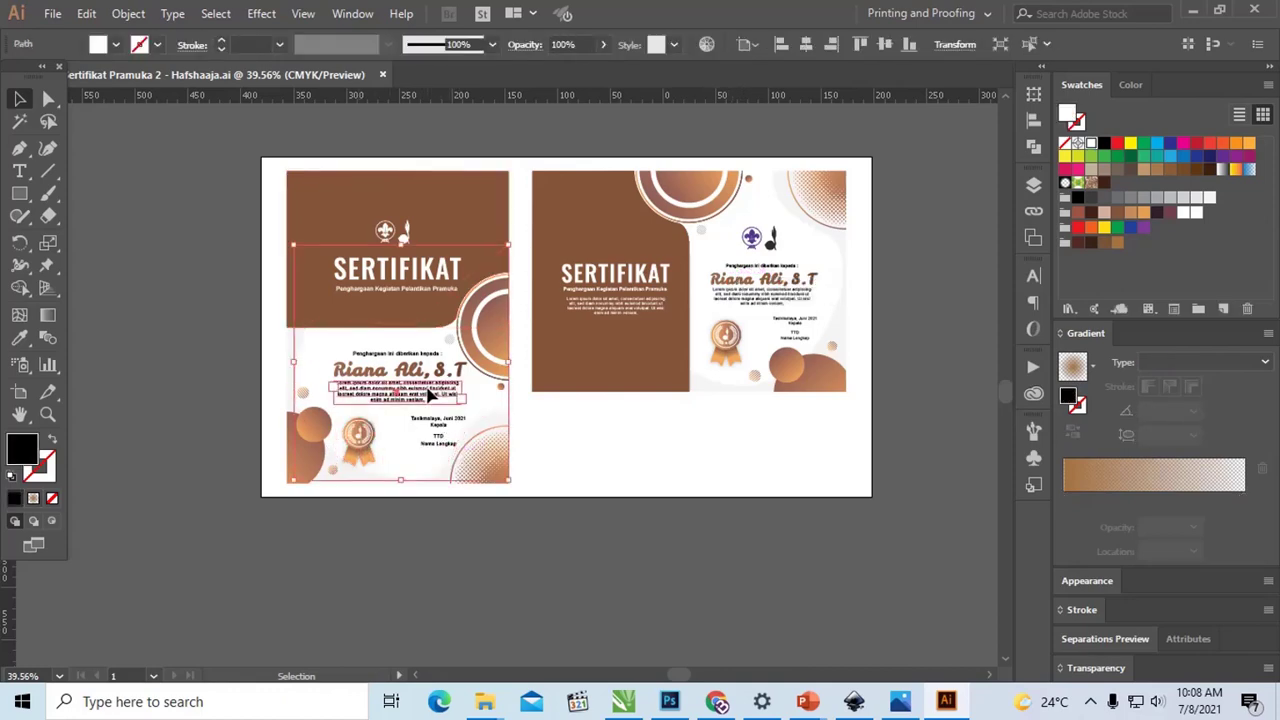
- Zoom into the middle of both certificates and select the recipient name on the landscape one
key(z)
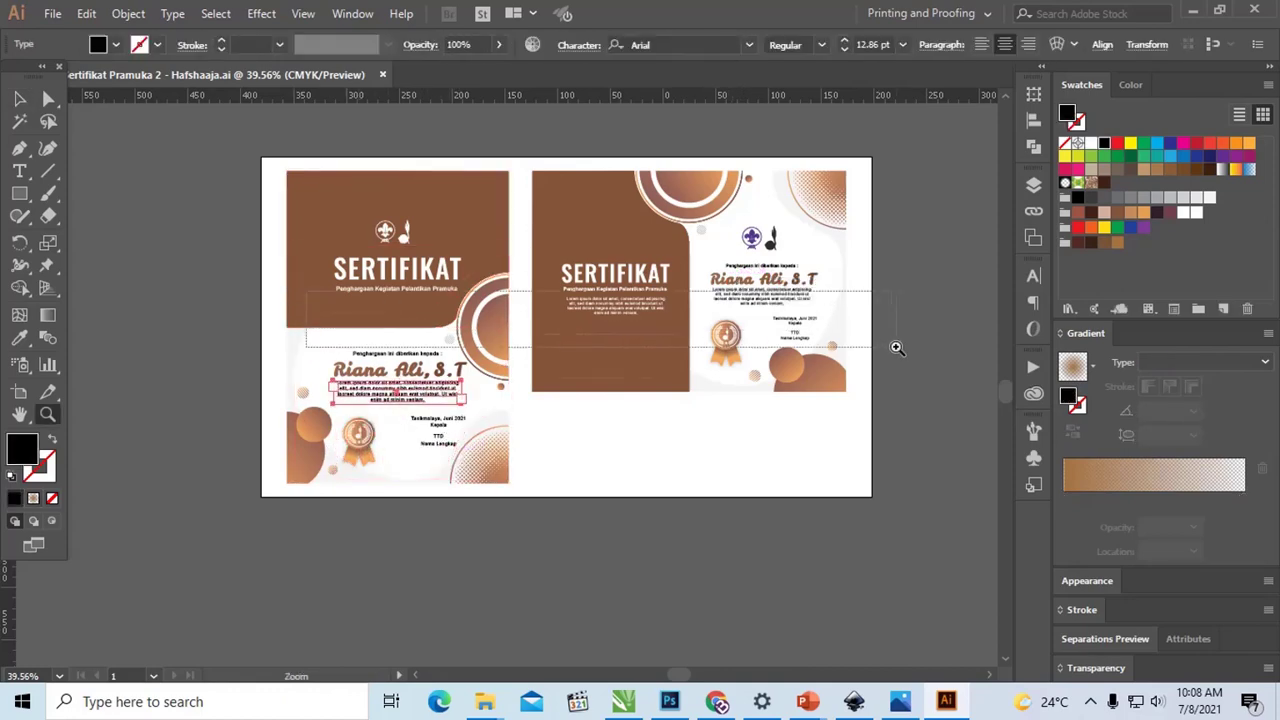
drag(874, 404, 300, 284)
click(19, 98)
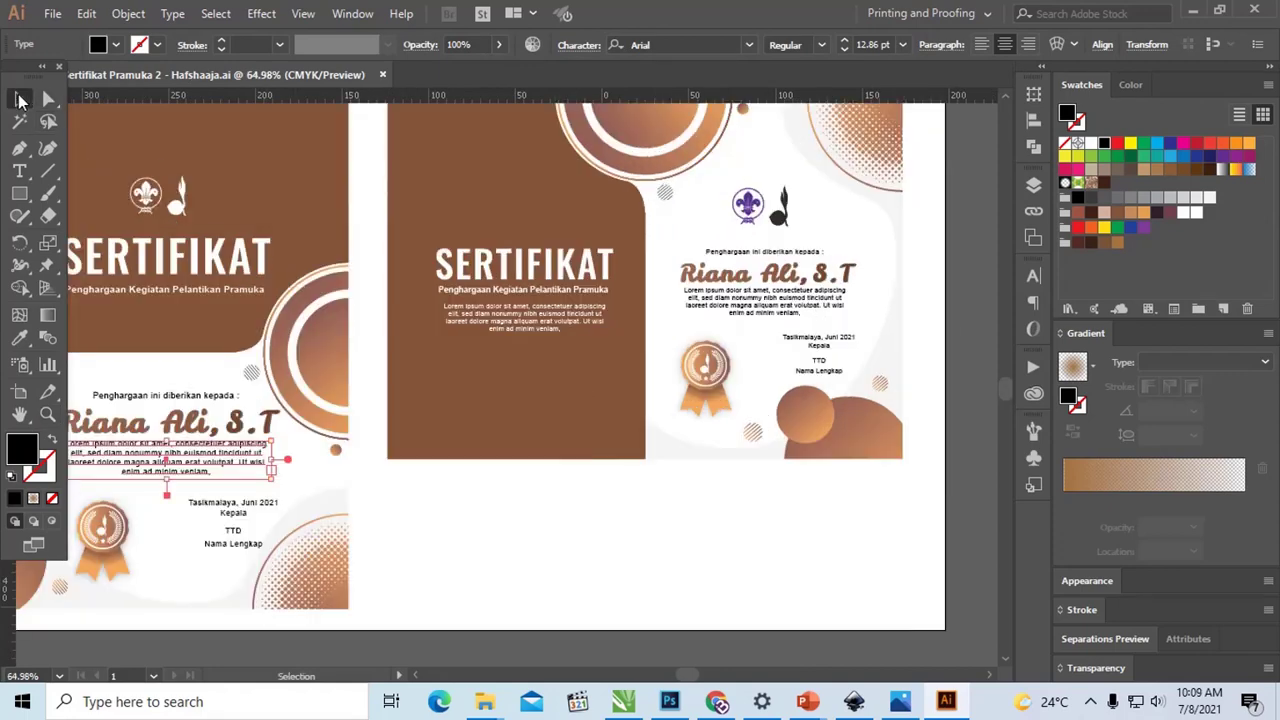
click(708, 281)
click(782, 280)
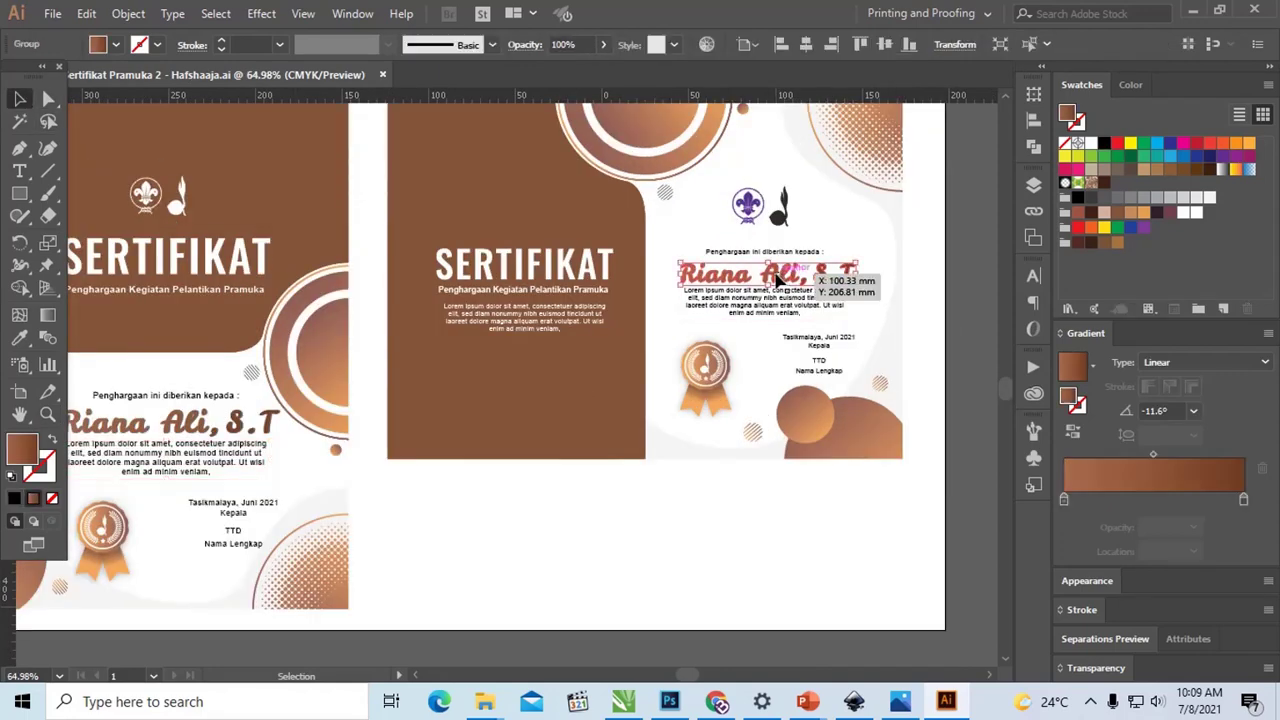
- Zoom close on the recipient name and select its individual letters inside the name group
key(z)
drag(843, 297, 893, 306)
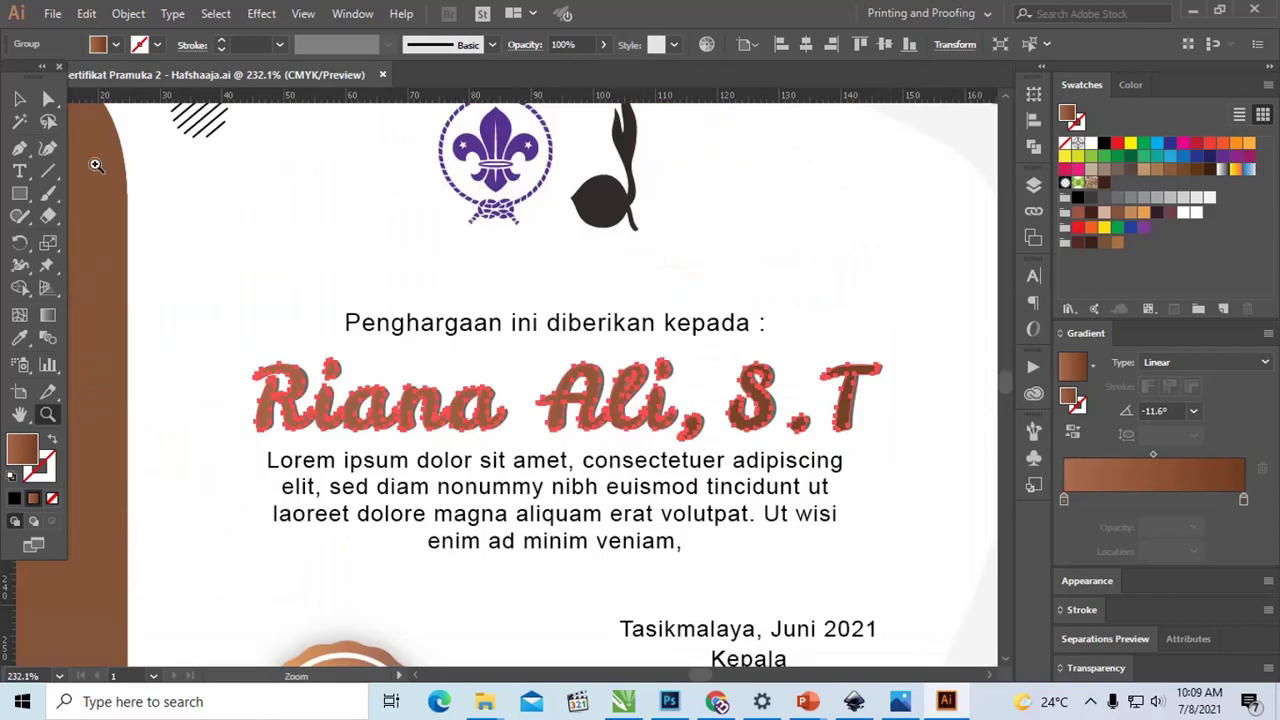
click(19, 98)
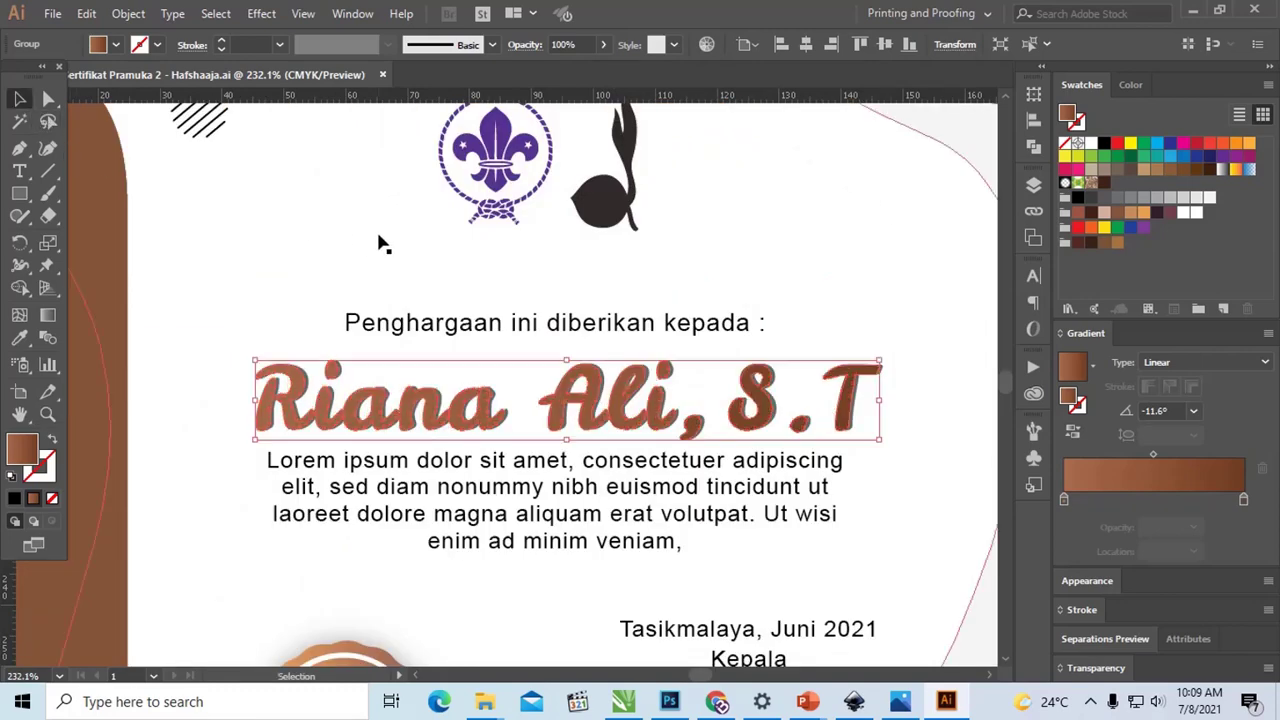
click(435, 275)
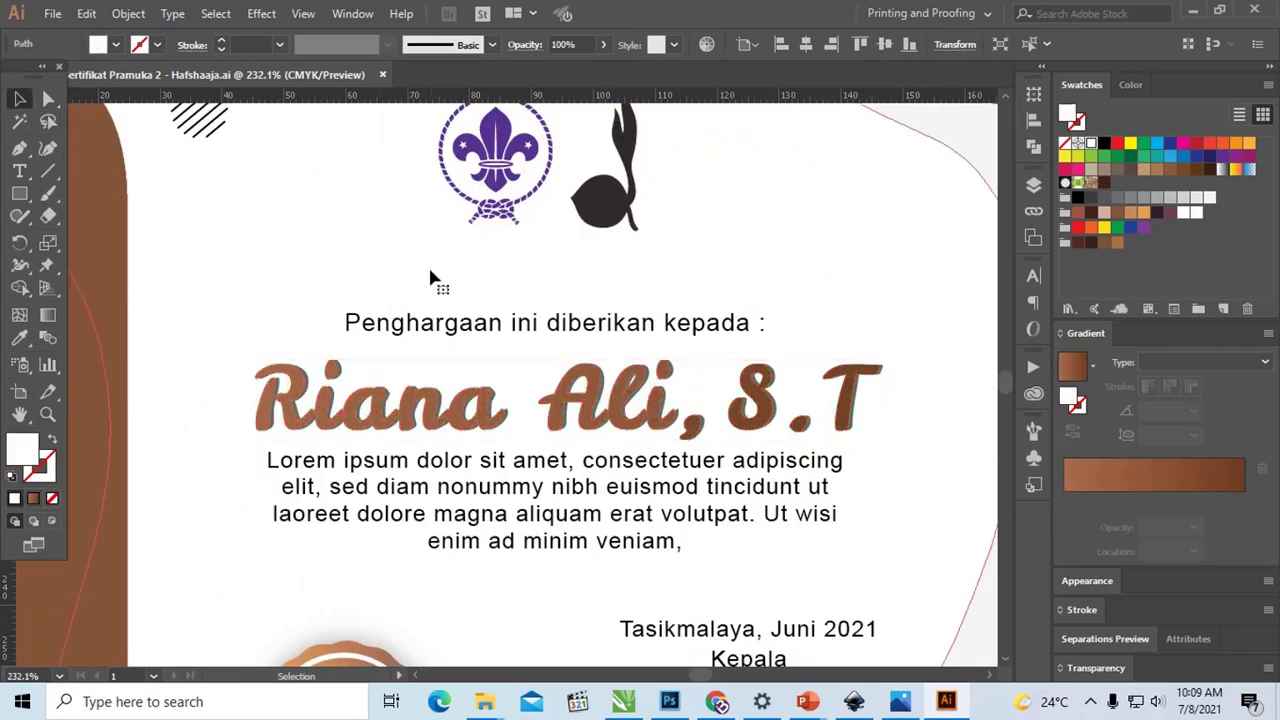
click(414, 418)
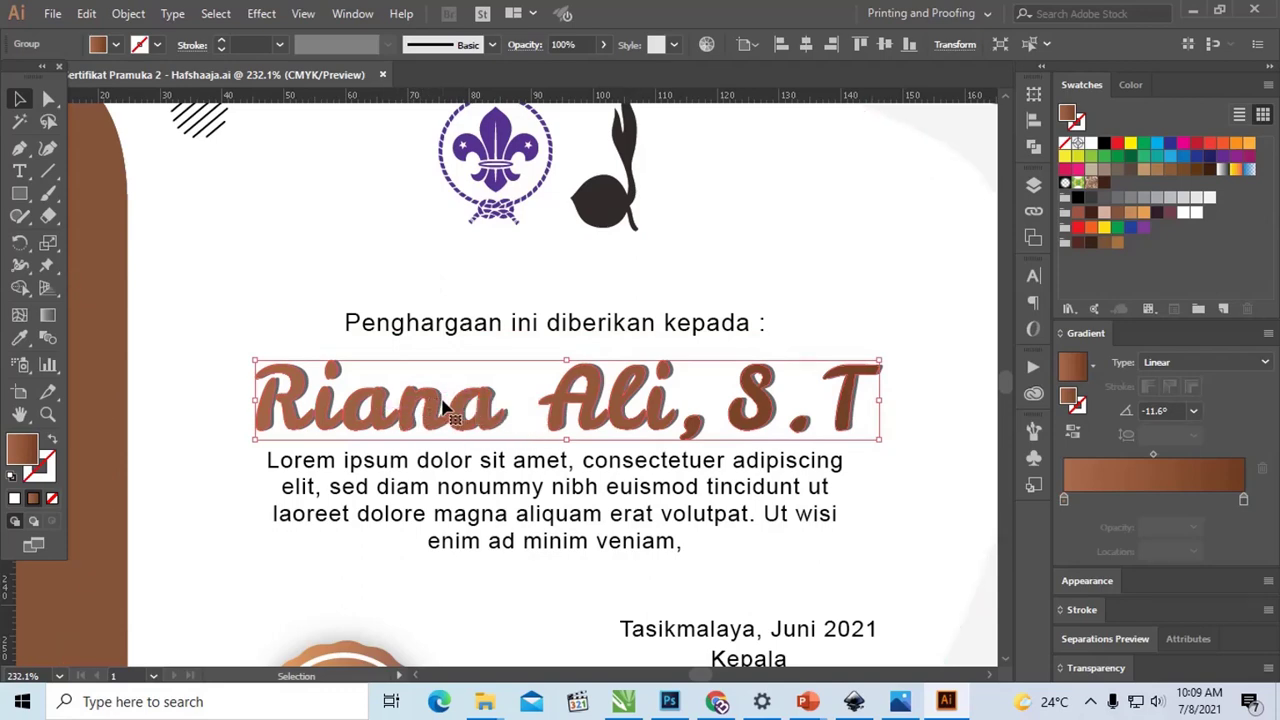
double_click(440, 408)
click(47, 101)
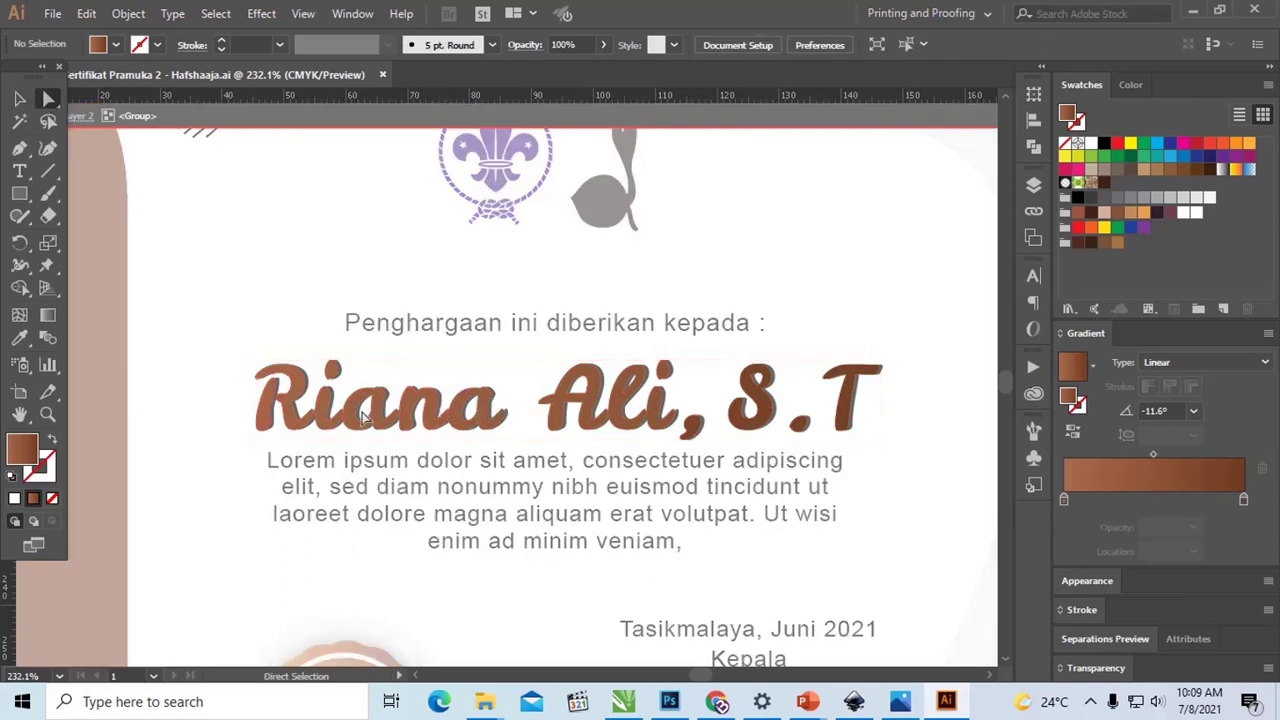
click(325, 402)
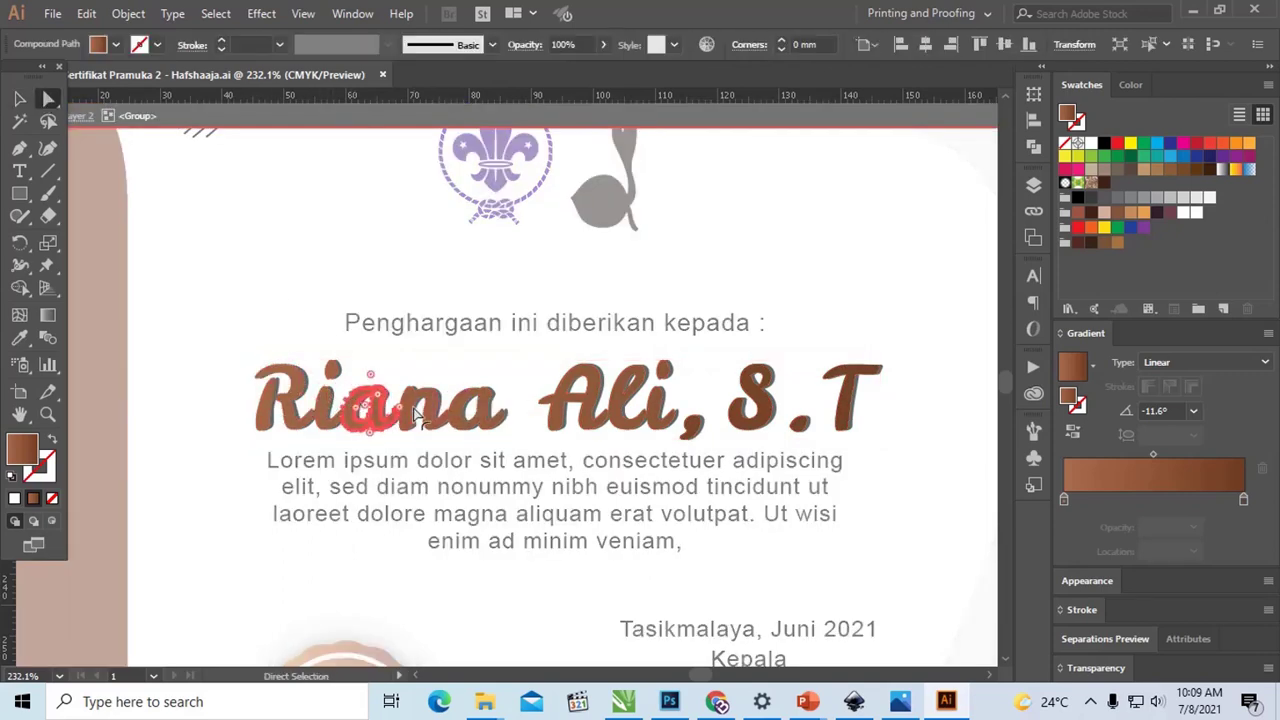
click(462, 402)
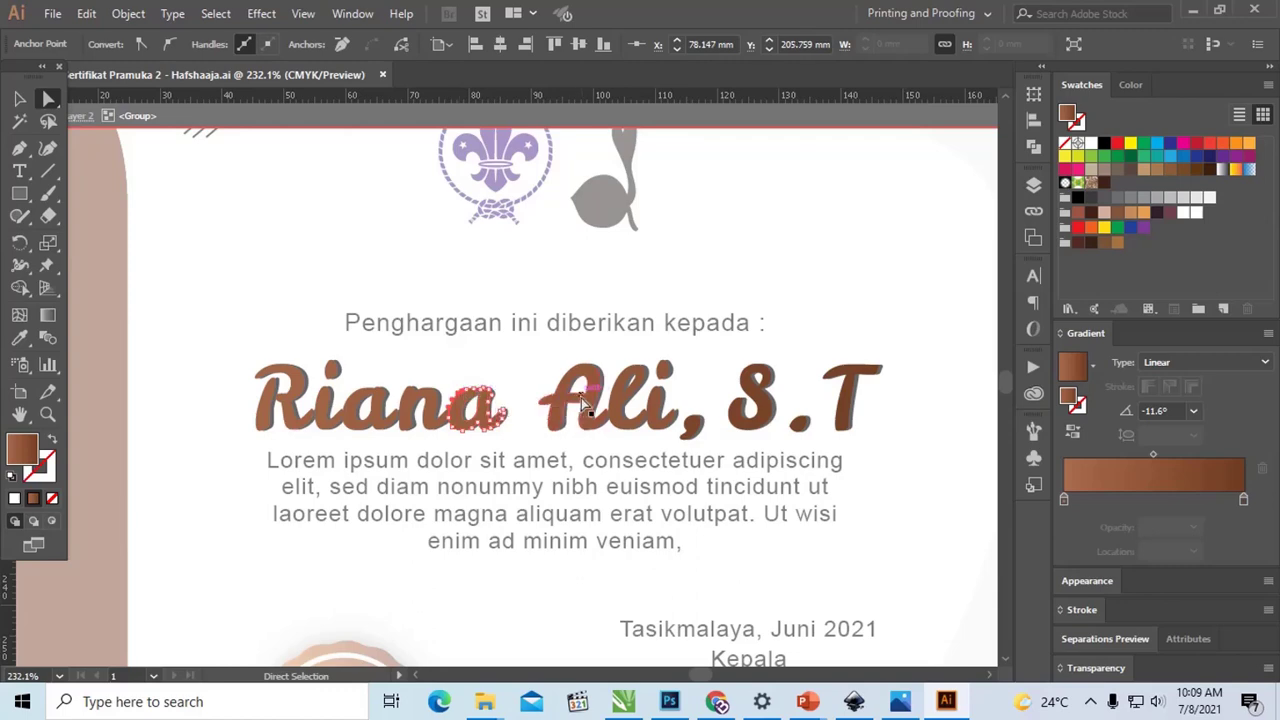
click(605, 408)
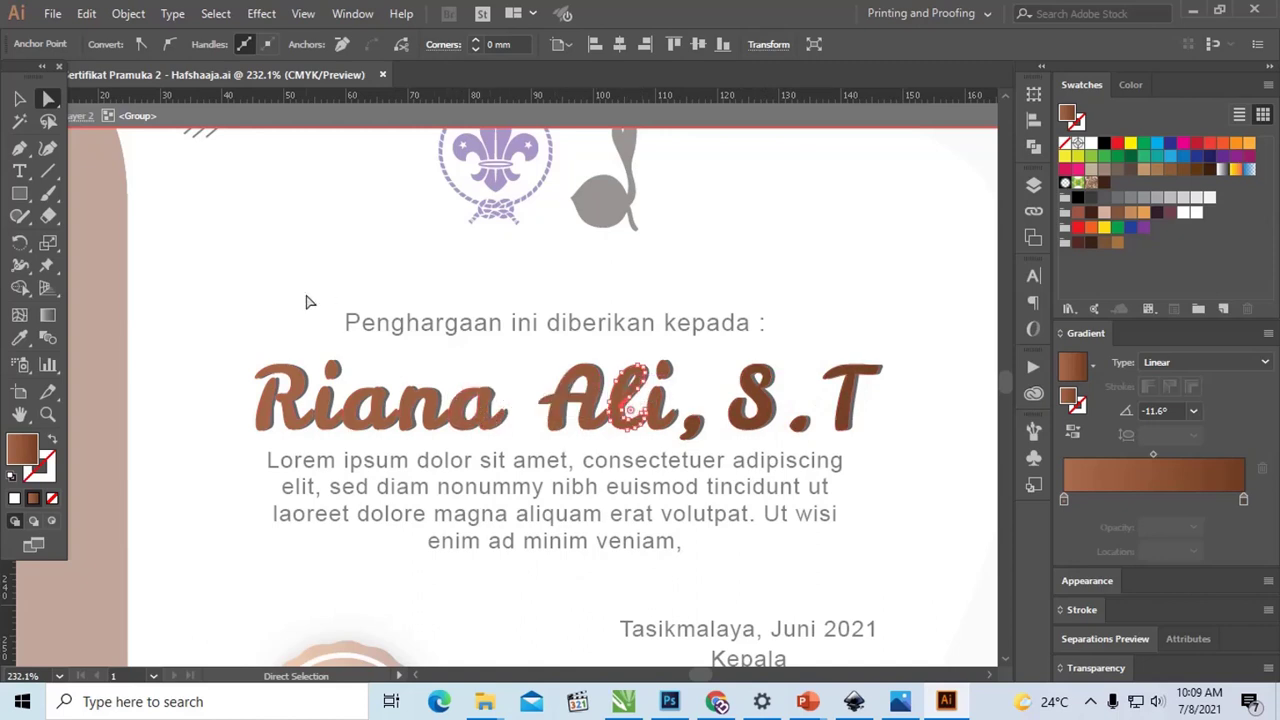
key(v)
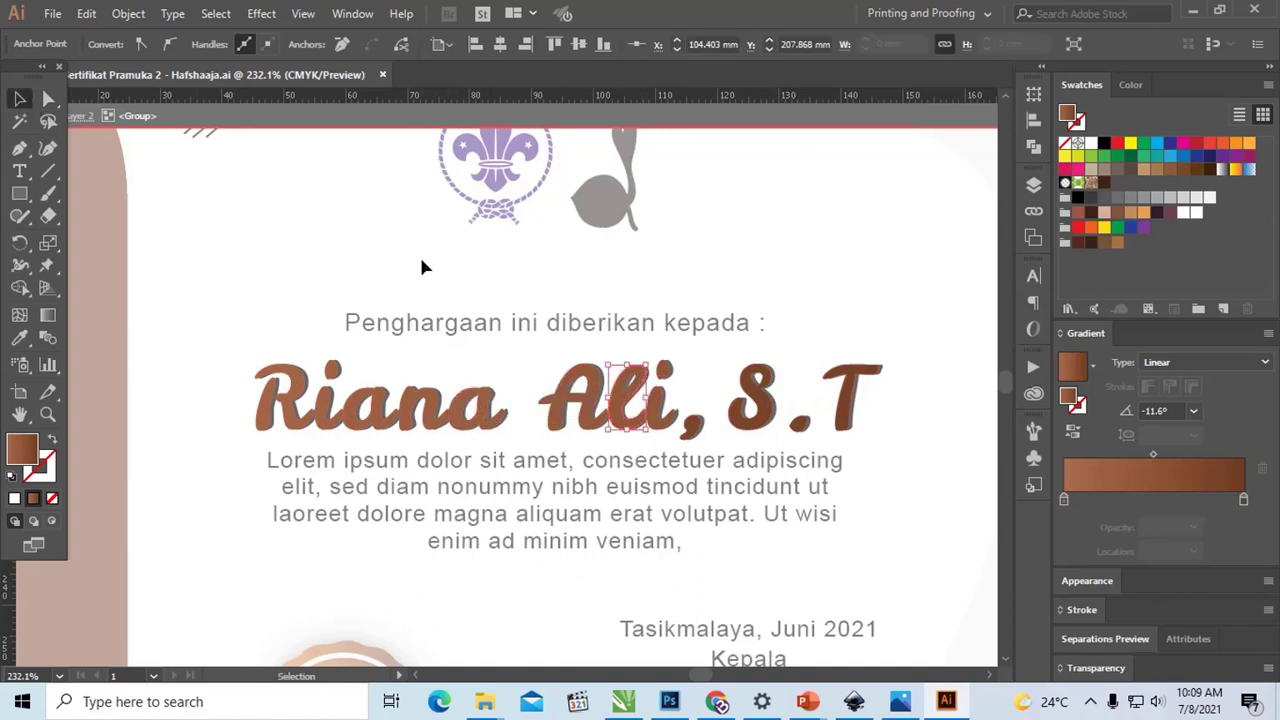
key(Escape)
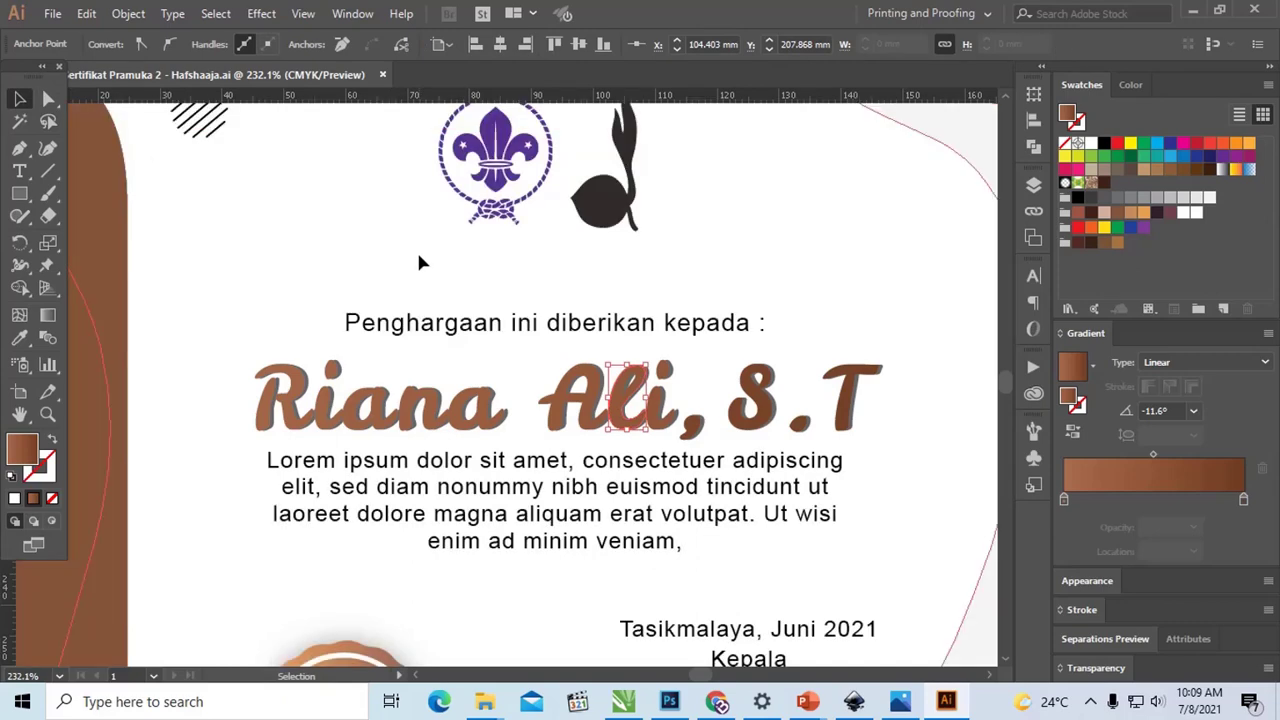
- Select the paragraph text, round badge, date and signature block, and Penghargaan line
click(586, 466)
scroll(523, 363, down, 2)
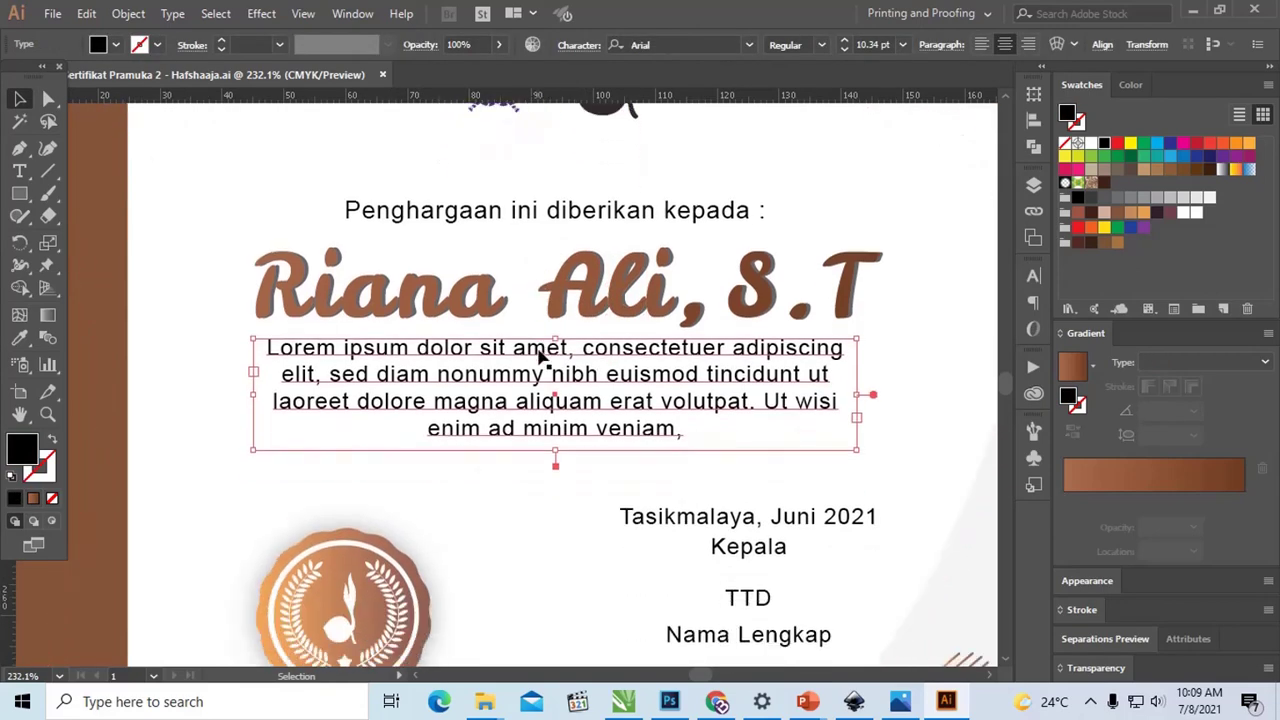
scroll(541, 357, down, 1)
scroll(470, 400, down, 1)
scroll(416, 440, down, 1)
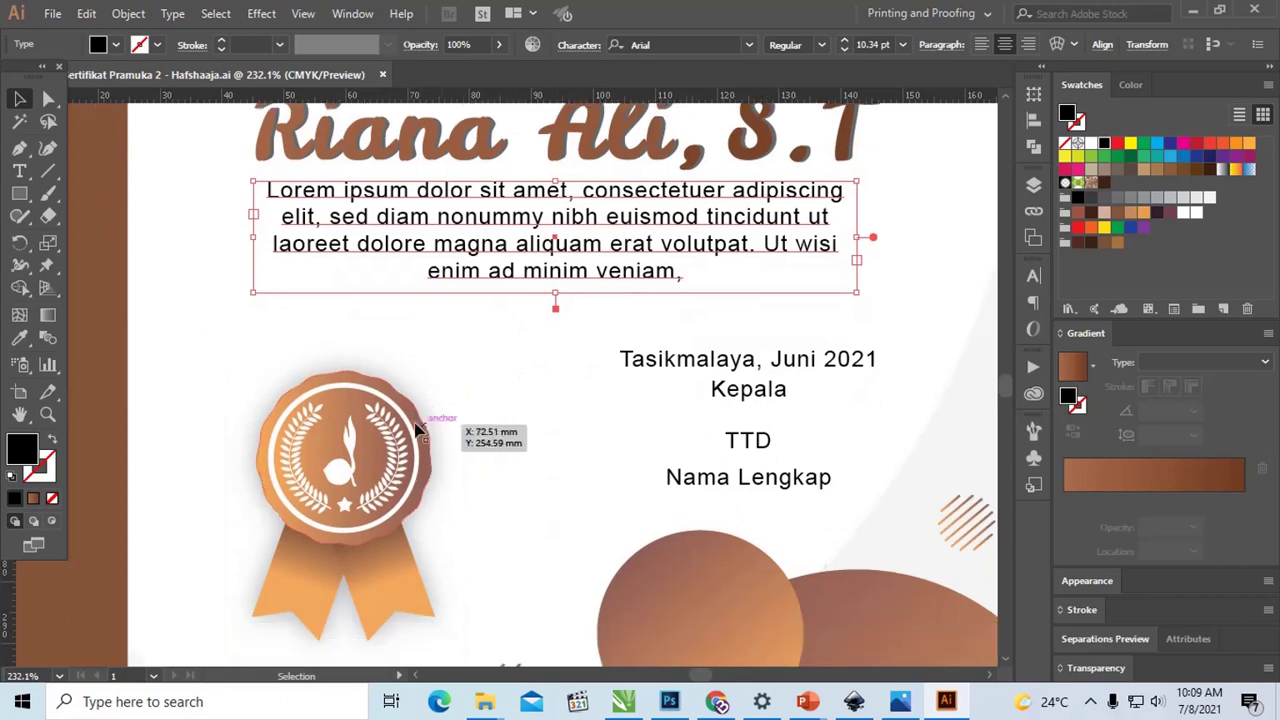
click(418, 428)
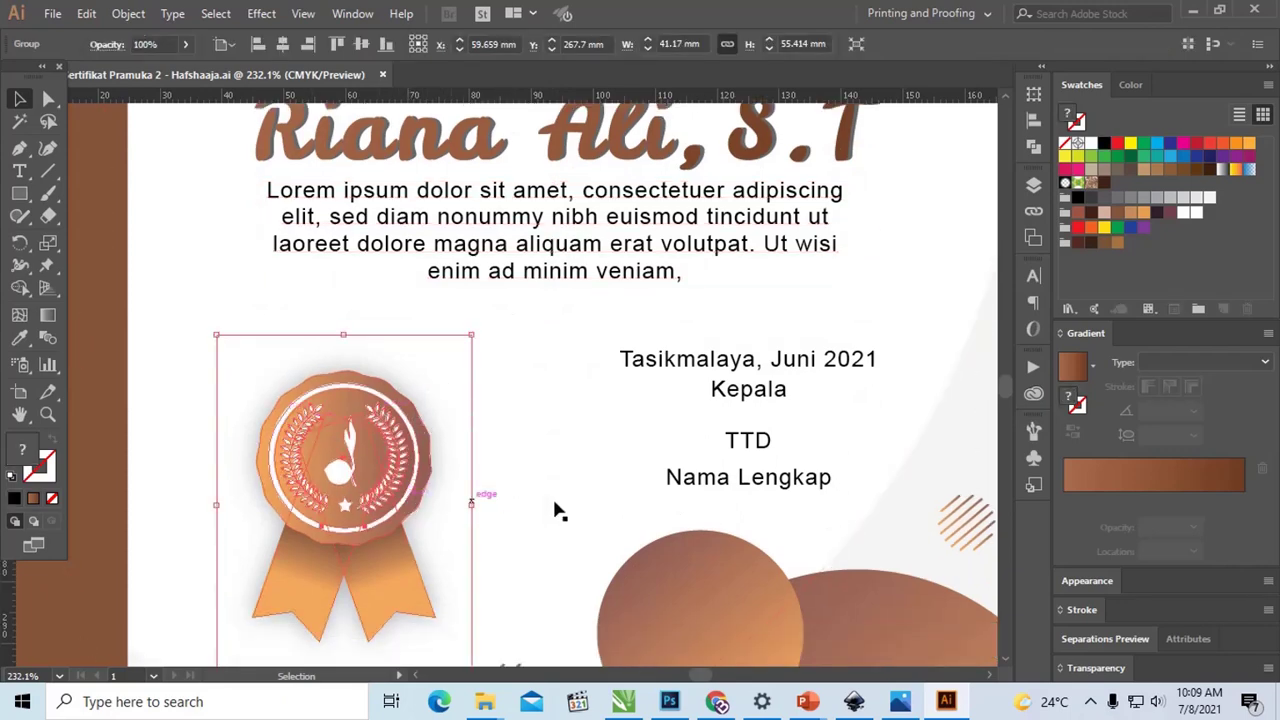
click(737, 483)
scroll(742, 465, up, 2)
scroll(741, 448, up, 3)
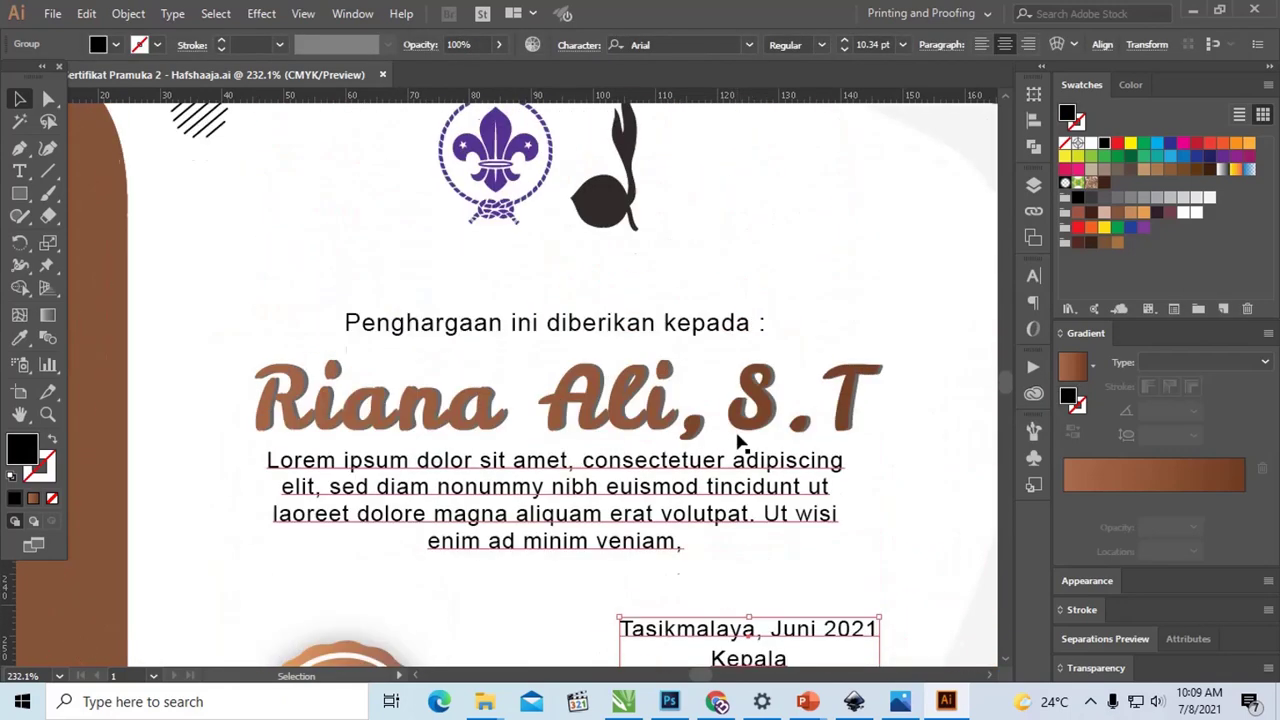
scroll(740, 440, up, 1)
click(668, 350)
click(638, 352)
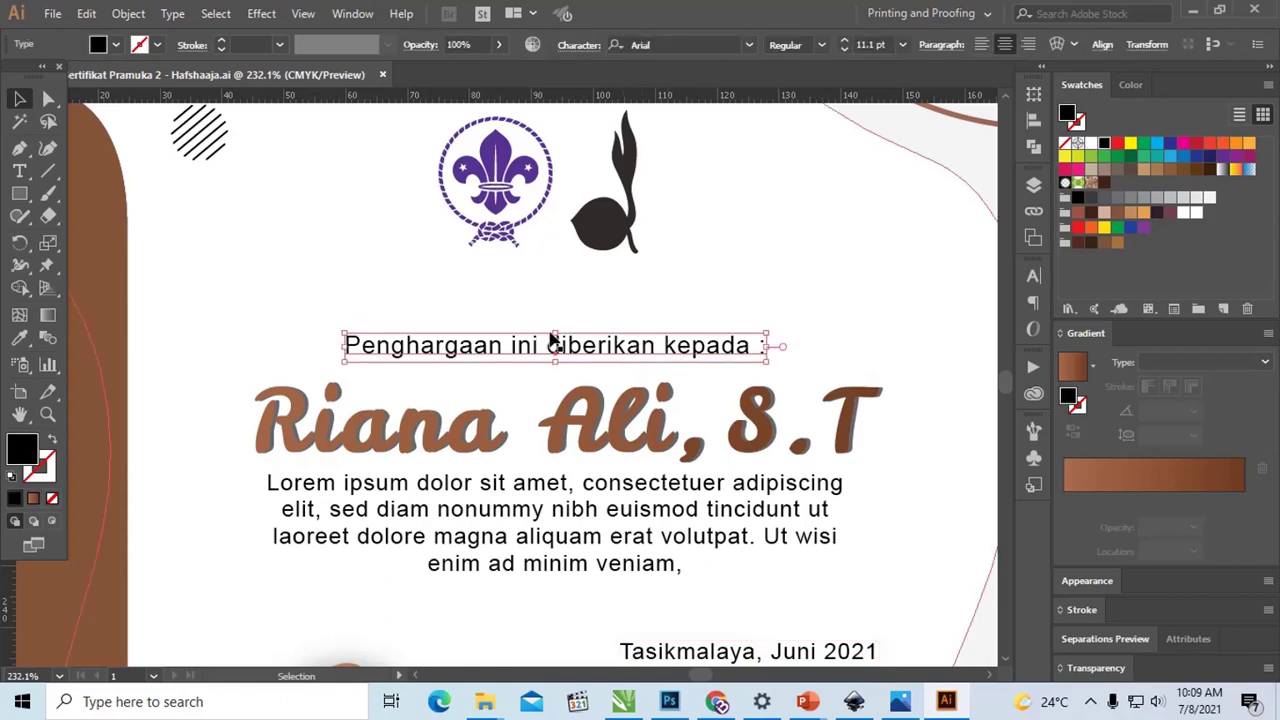
scroll(553, 340, up, 2)
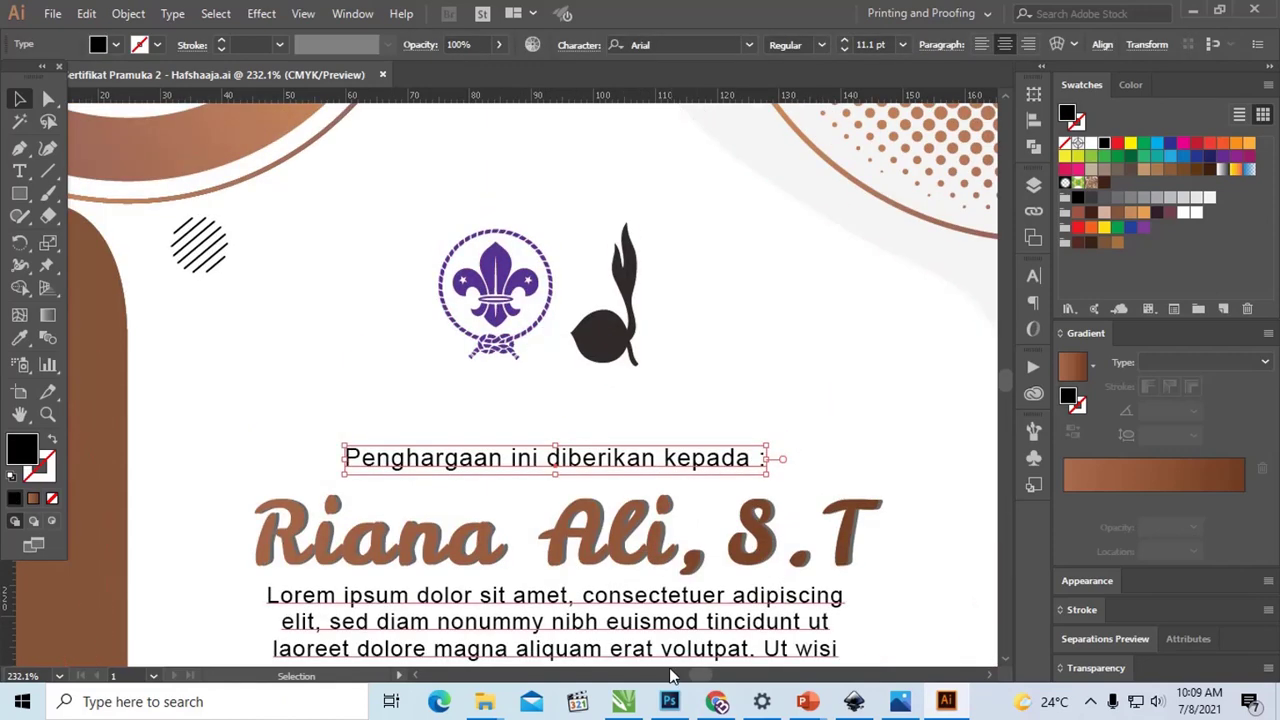
mouse_move(484, 702)
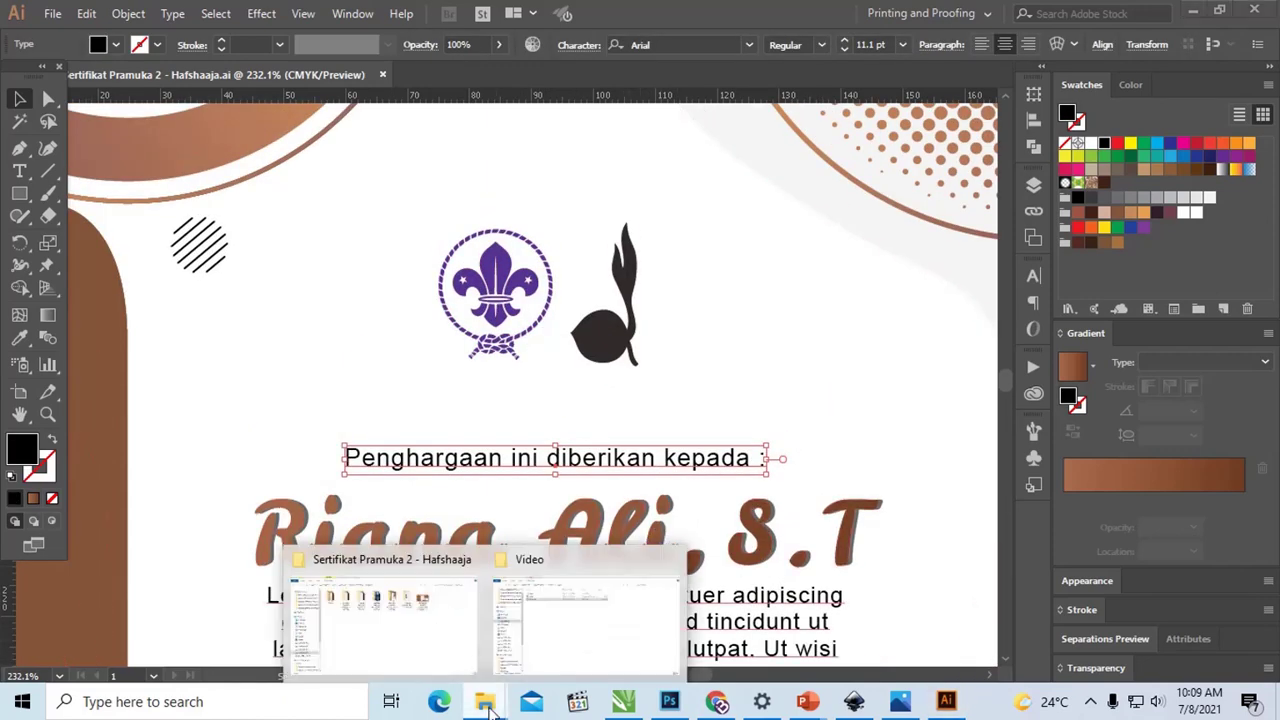
- Open both certificate PSD files from the Photoshop folder in Photoshop
click(436, 604)
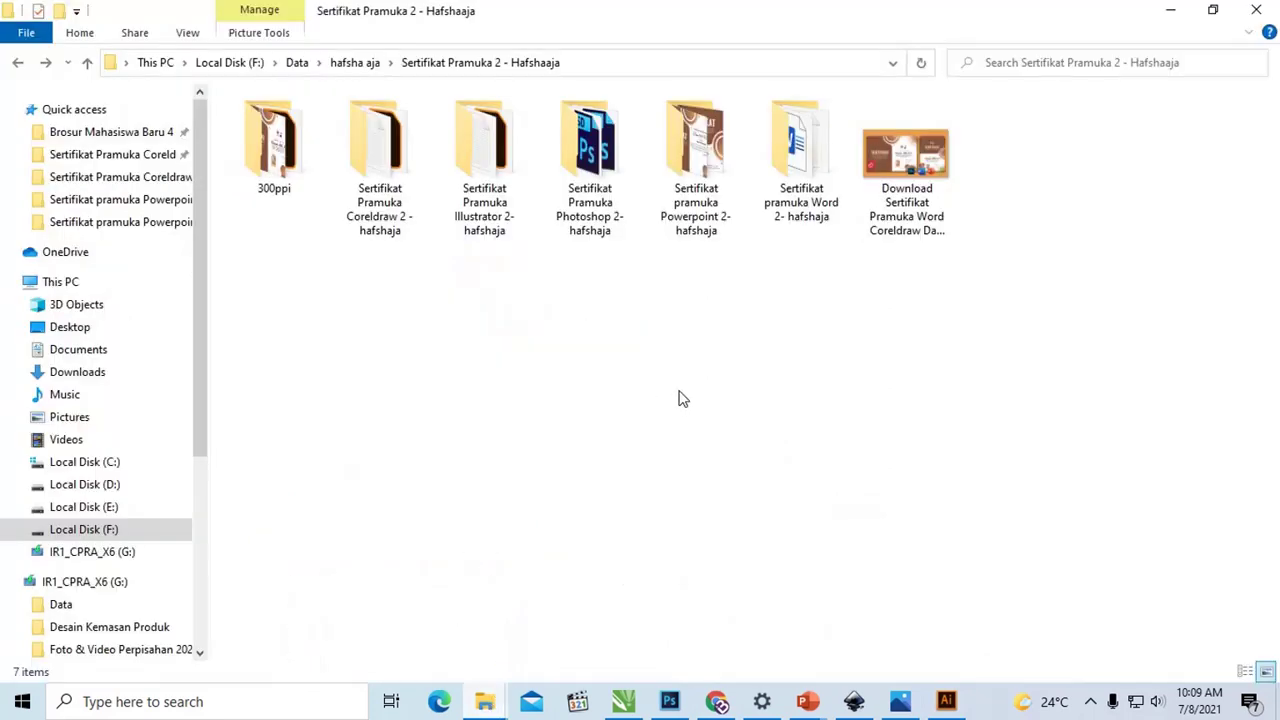
double_click(590, 140)
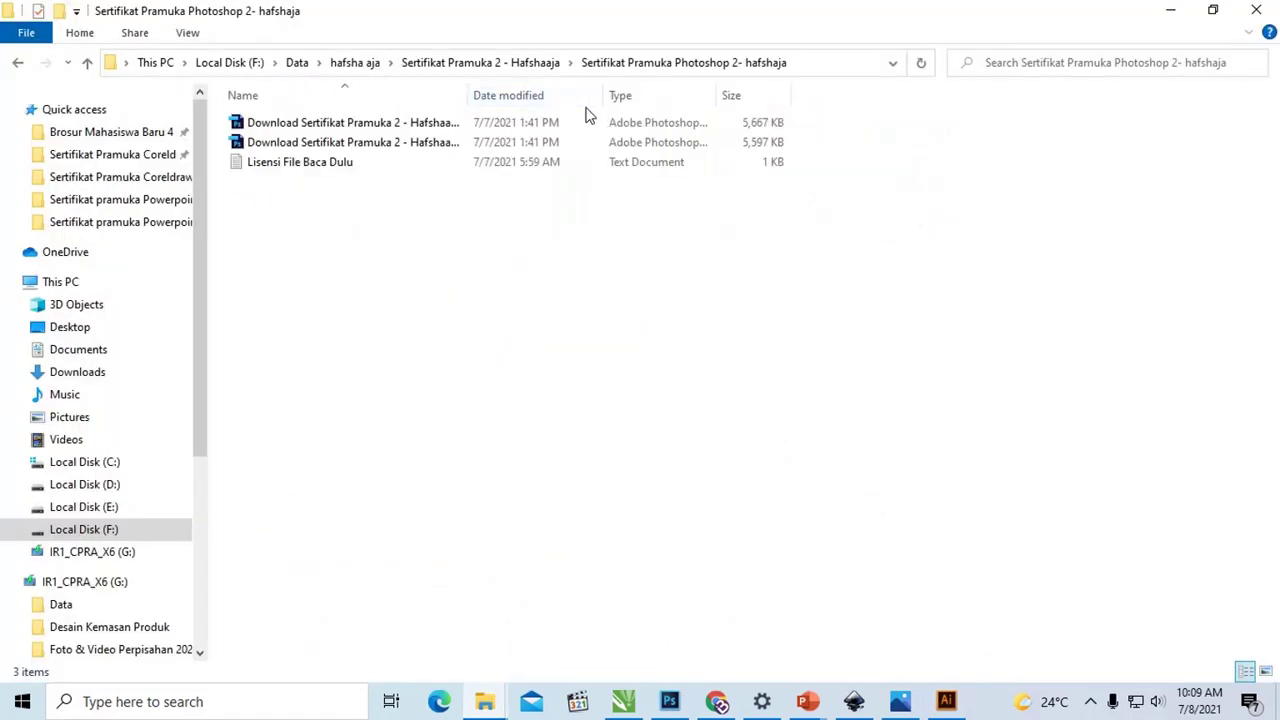
click(408, 145)
key(shift+Up)
key(Return)
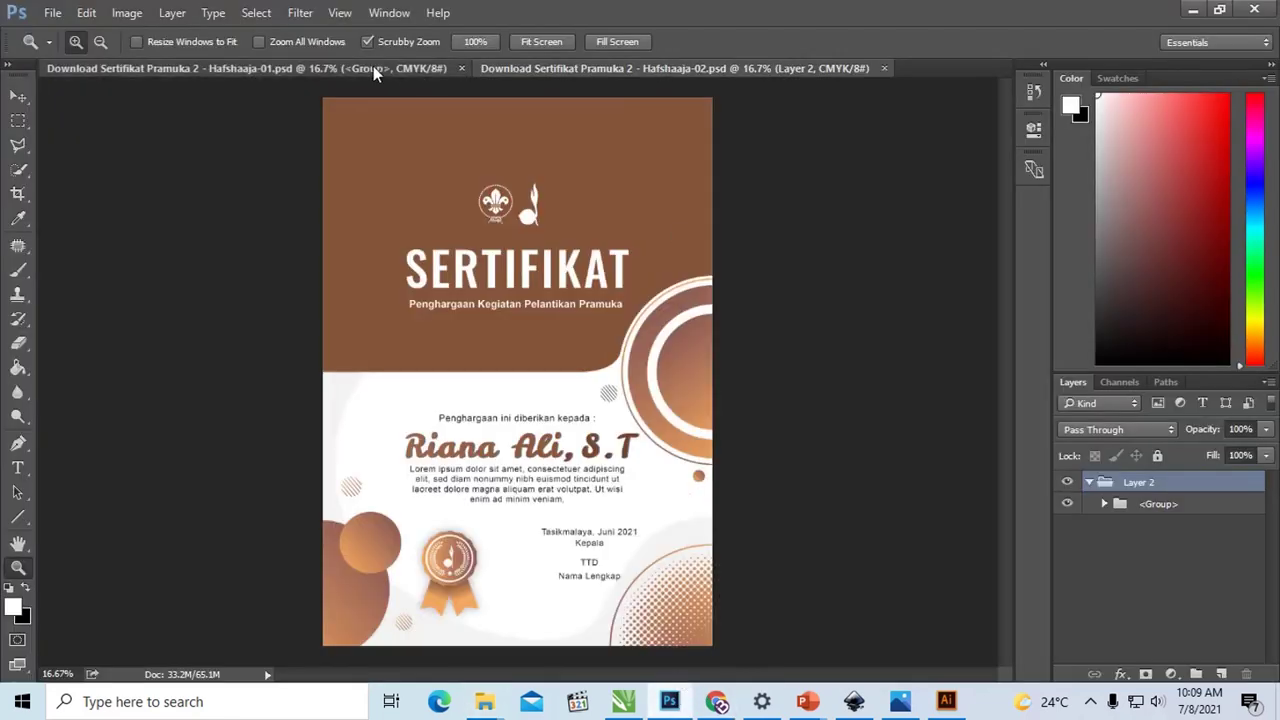
- View both certificate documents, then float and enlarge the Layers panel with Layer 2 expanded
click(373, 66)
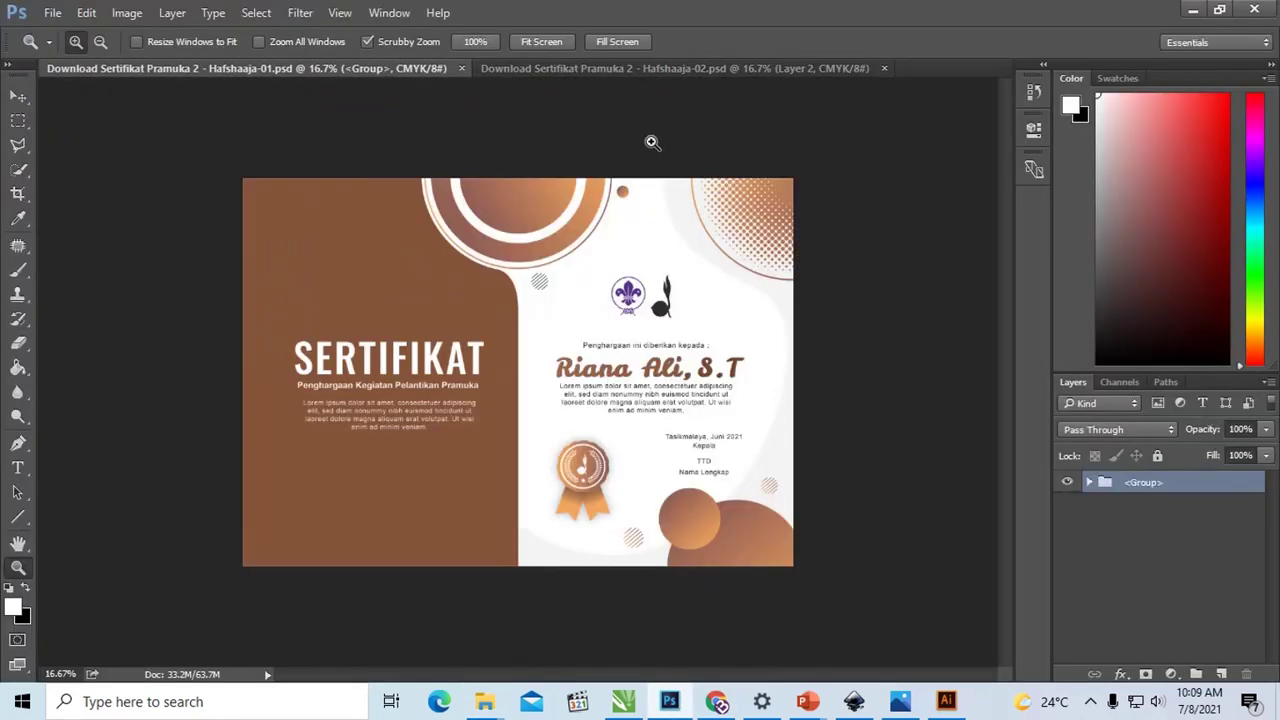
click(667, 70)
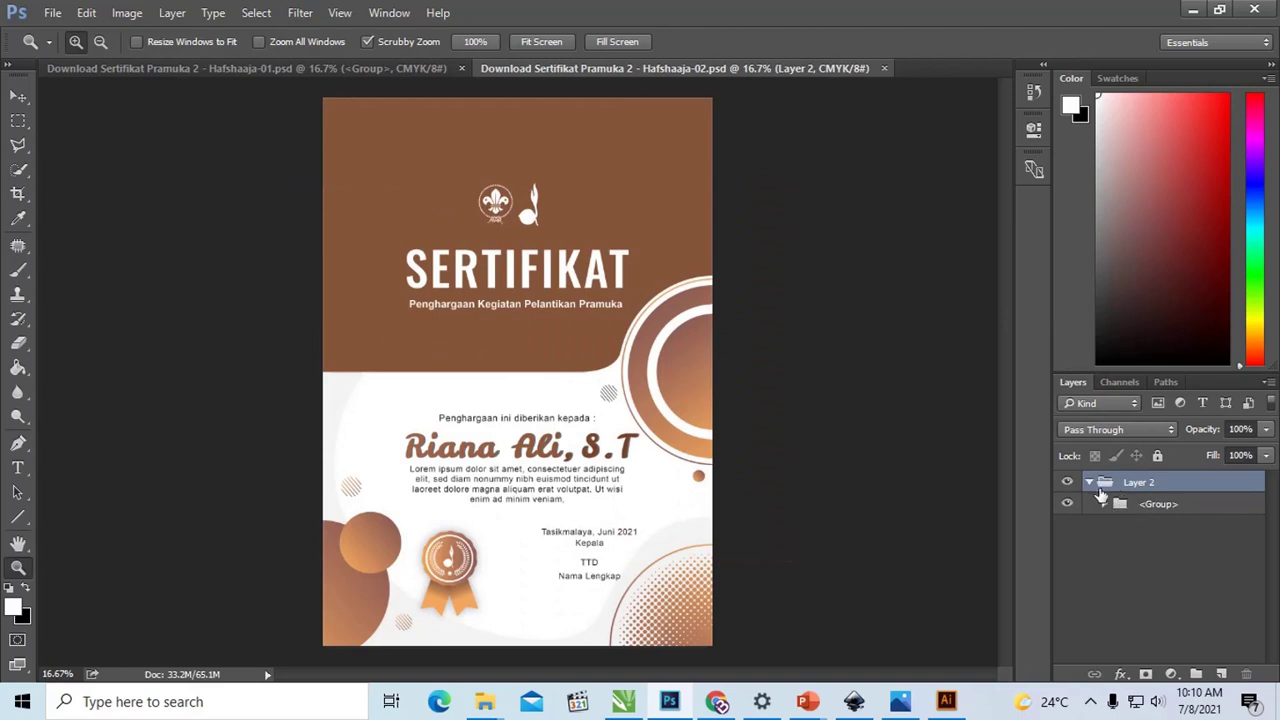
drag(1088, 384, 787, 187)
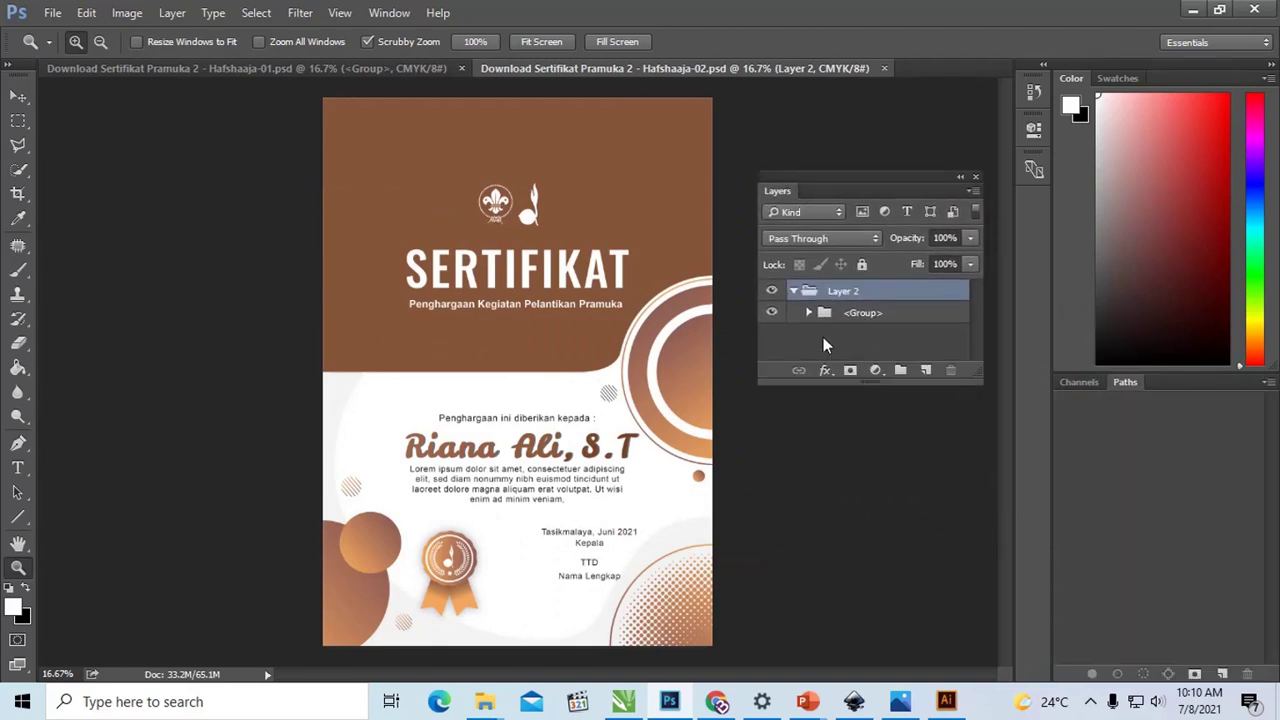
click(808, 313)
drag(868, 386, 866, 540)
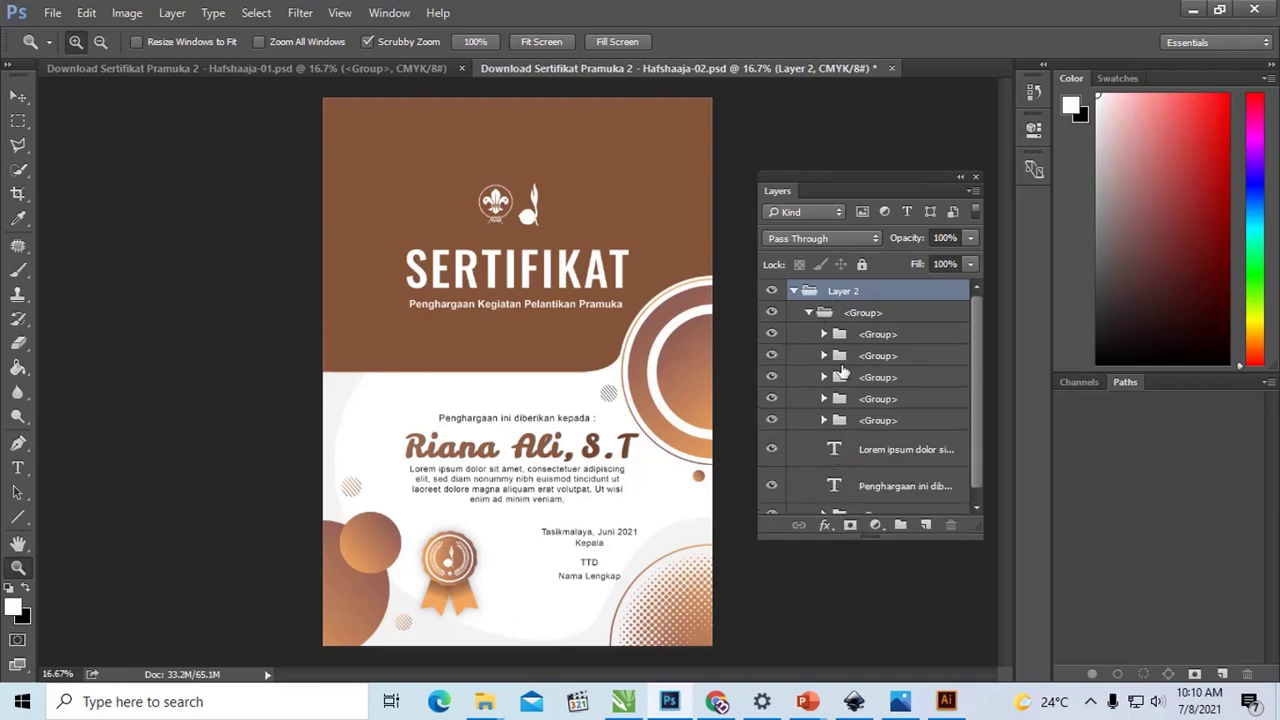
- Hide and reshow the logo emblems, medal badge and date and signature layers
click(771, 334)
click(772, 336)
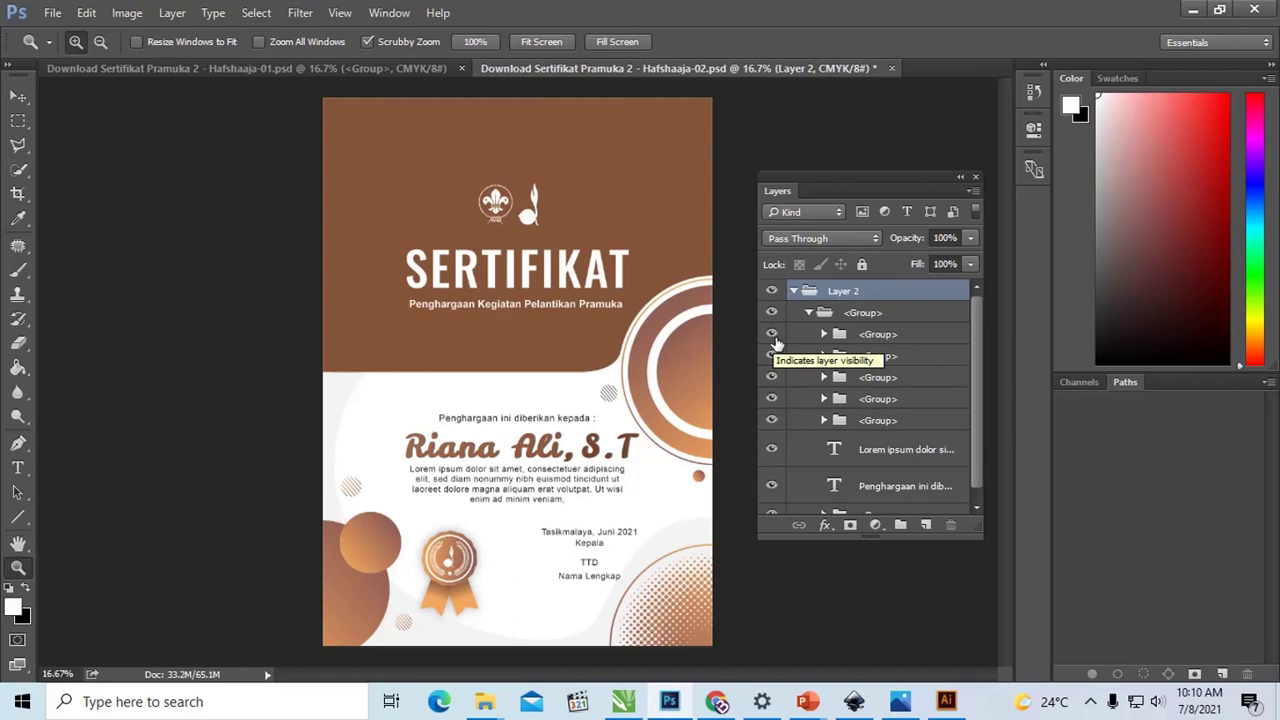
click(772, 356)
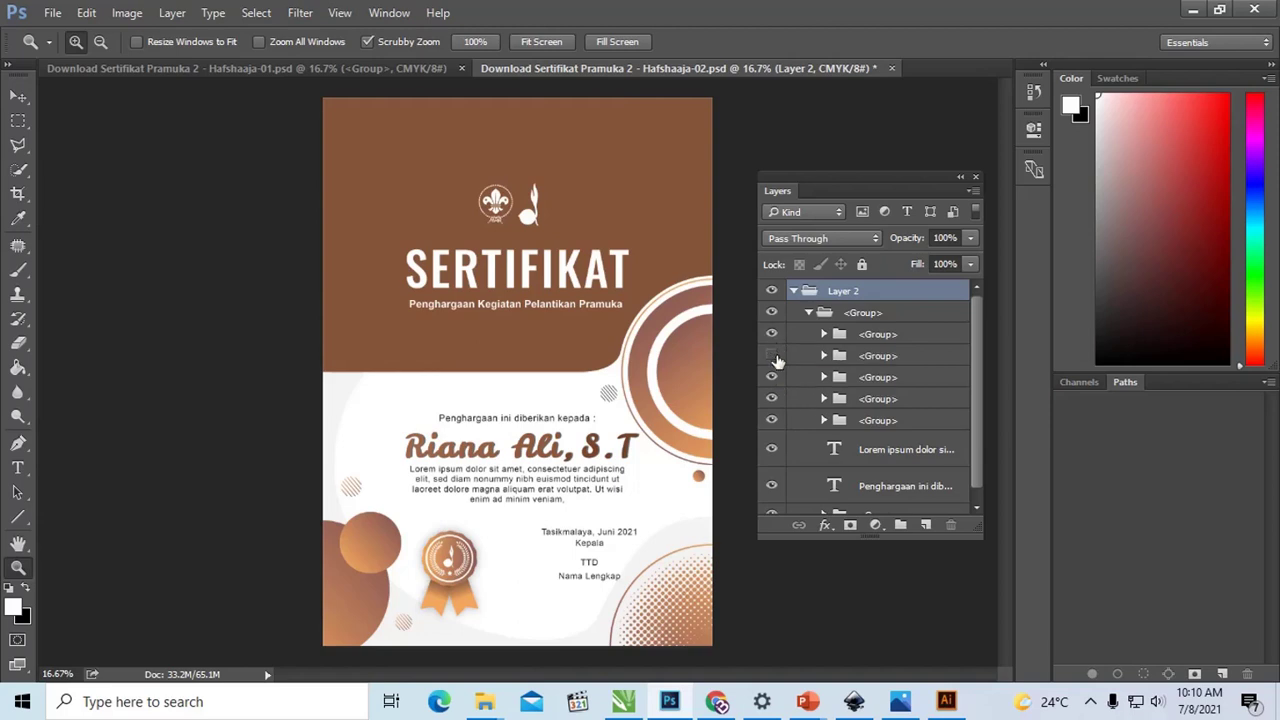
click(772, 356)
click(772, 378)
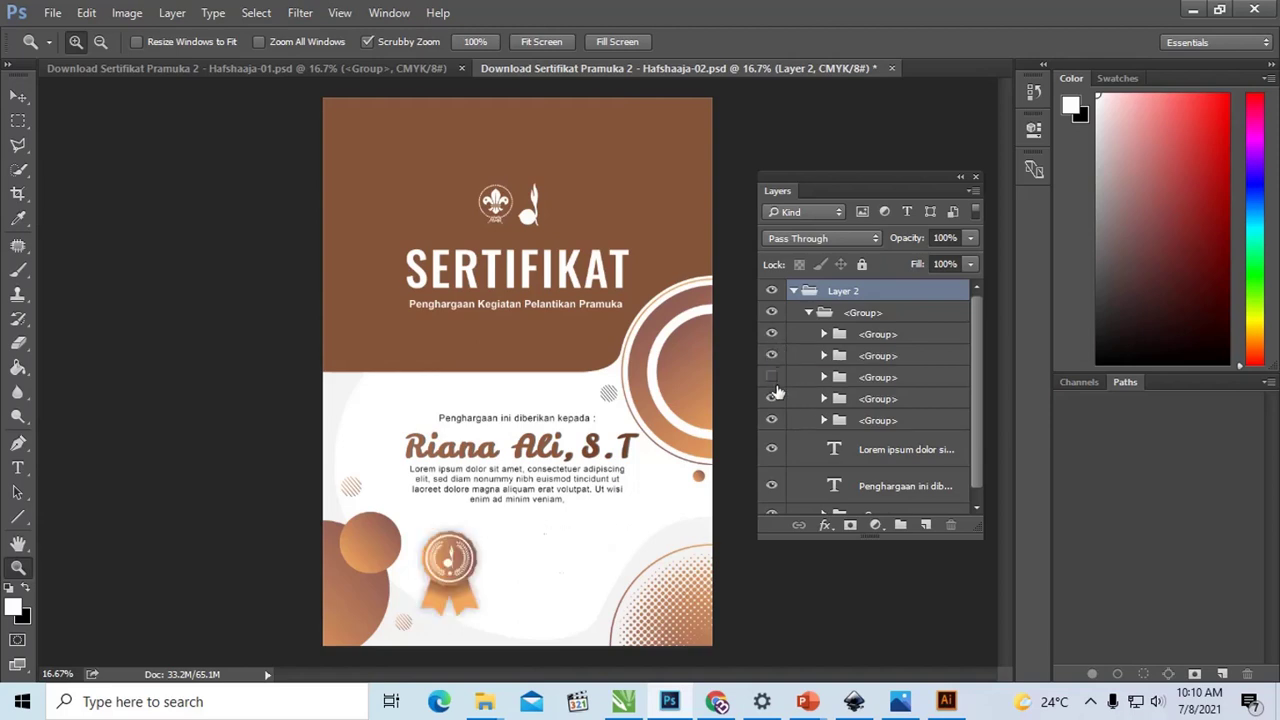
click(773, 379)
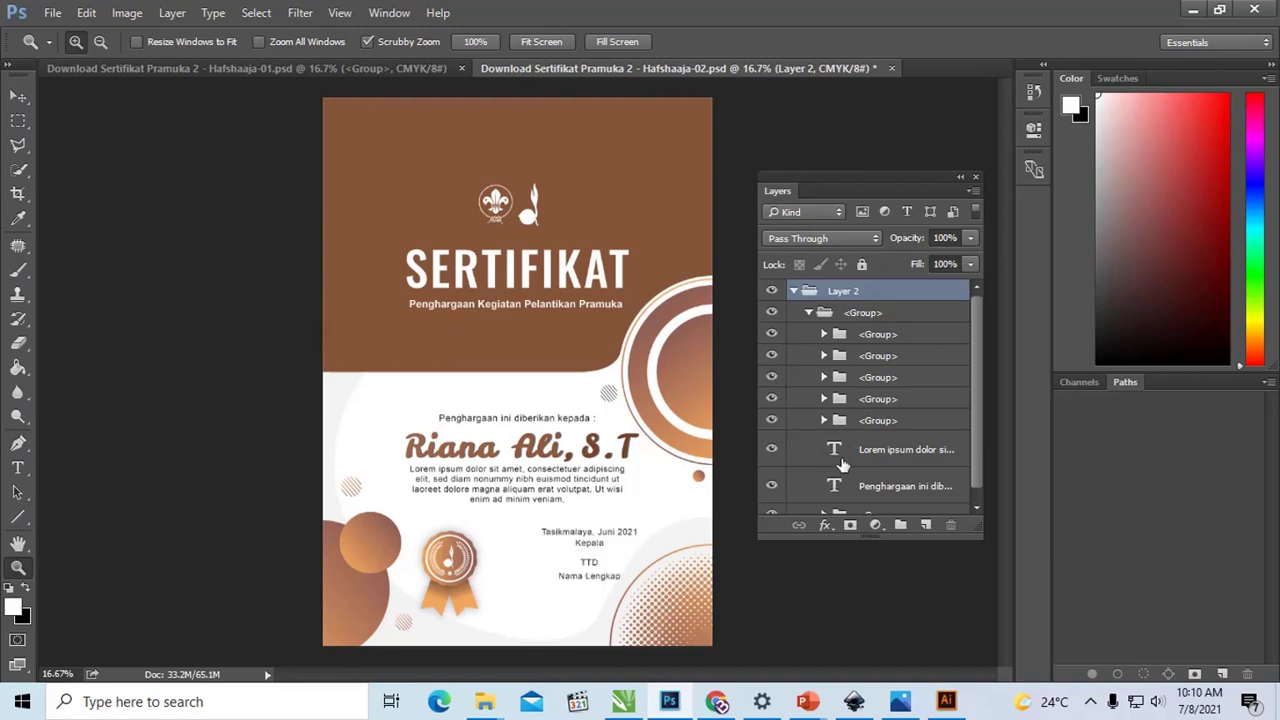
- Edit the Lorem ipsum paragraph text and shift the whole certificate group slightly left
scroll(970, 370, down, 1)
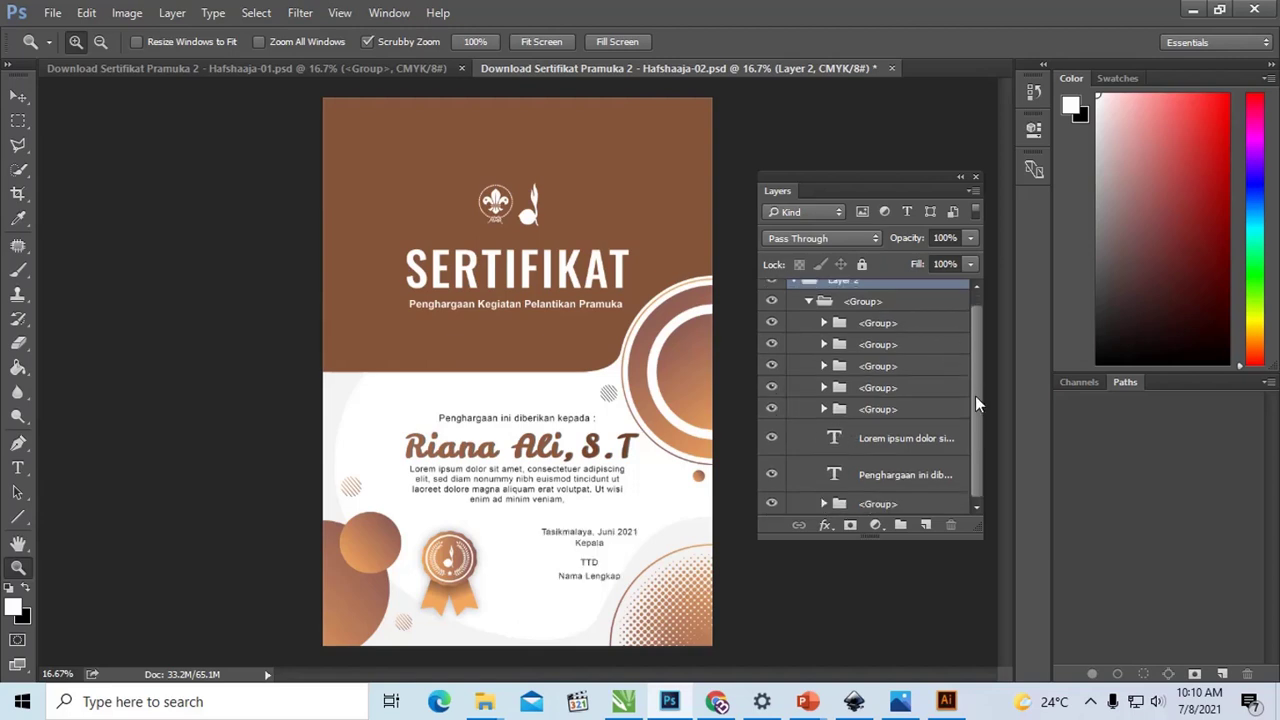
double_click(835, 440)
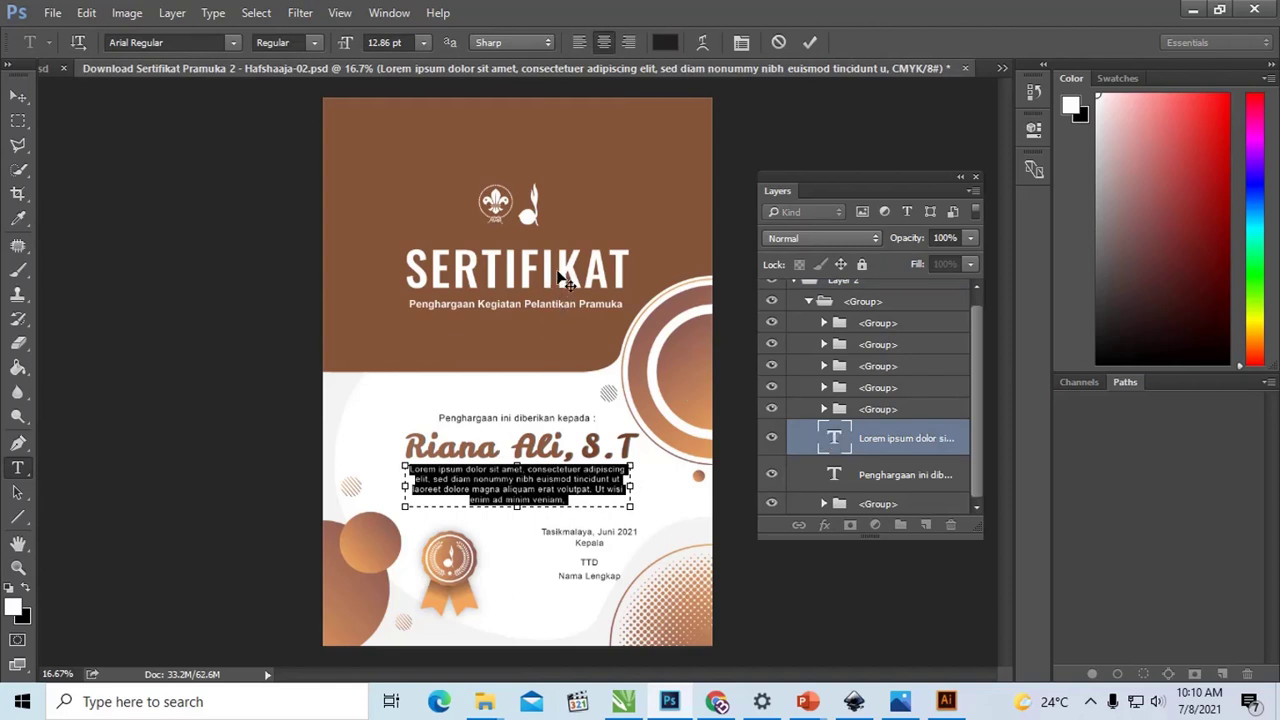
click(18, 96)
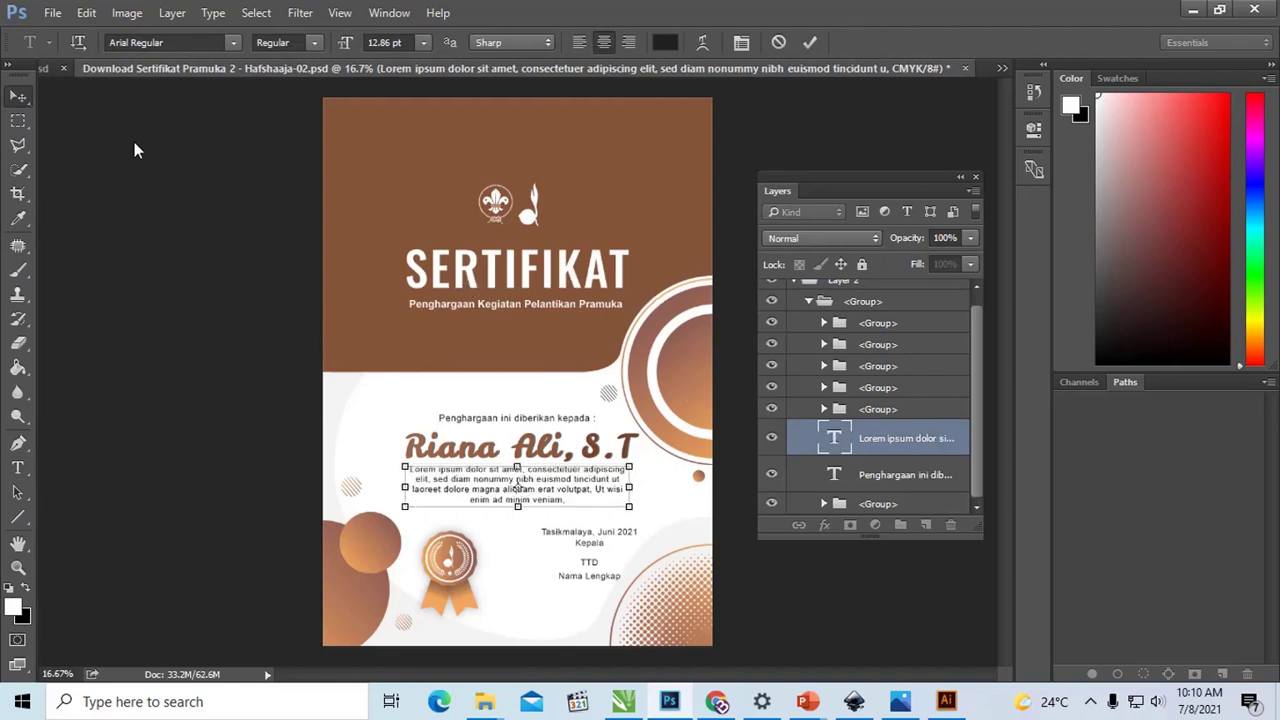
click(393, 252)
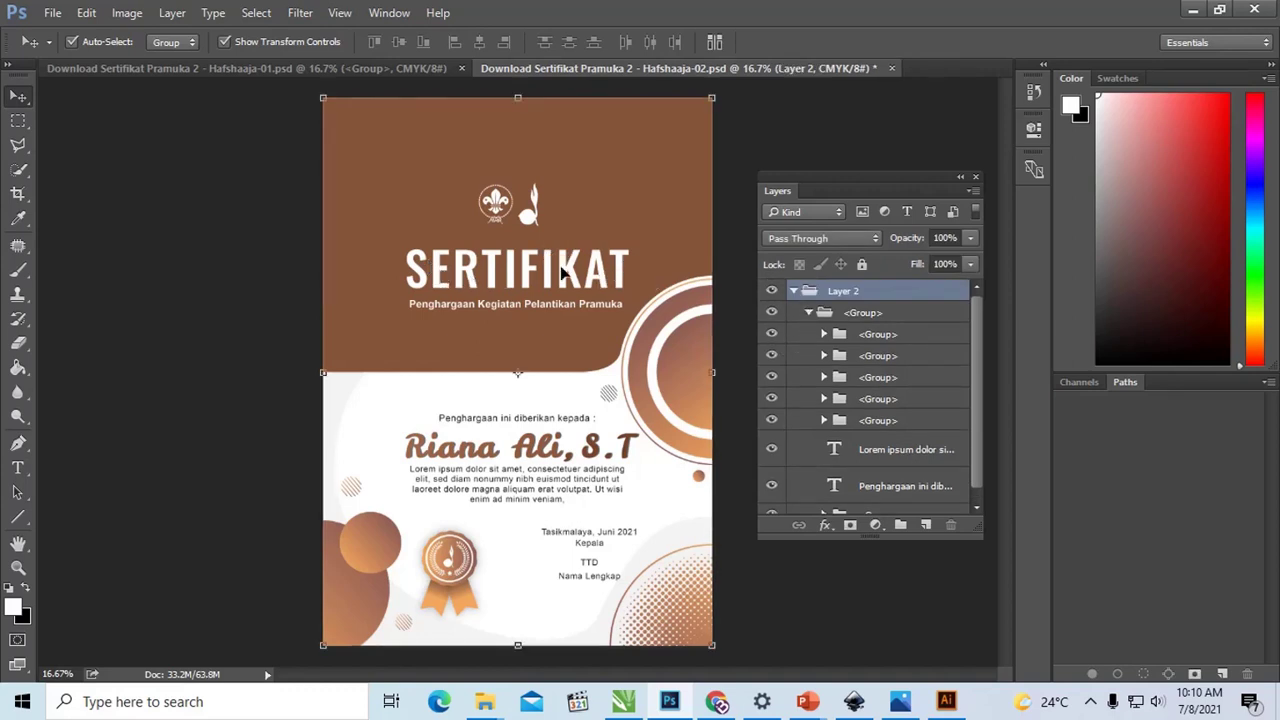
mouse_move(570, 270)
mouse_down()
mouse_move(543, 270)
mouse_move(639, 266)
mouse_up()
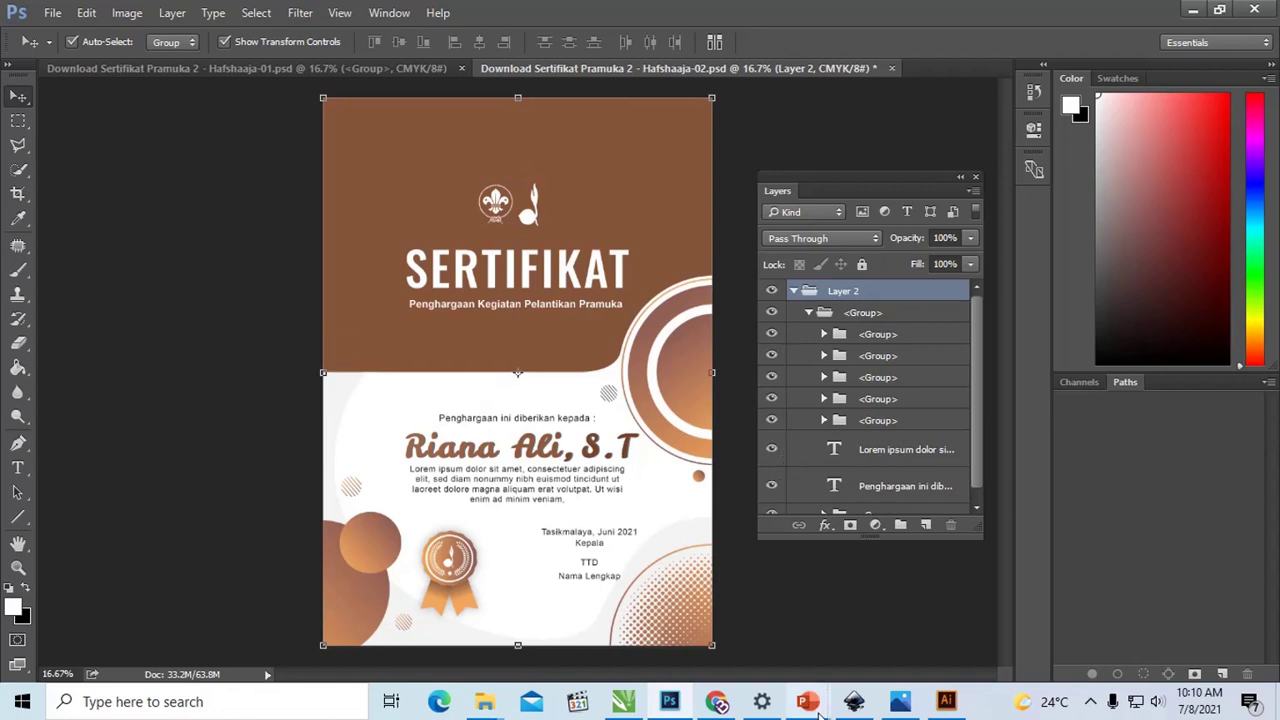
mouse_move(807, 701)
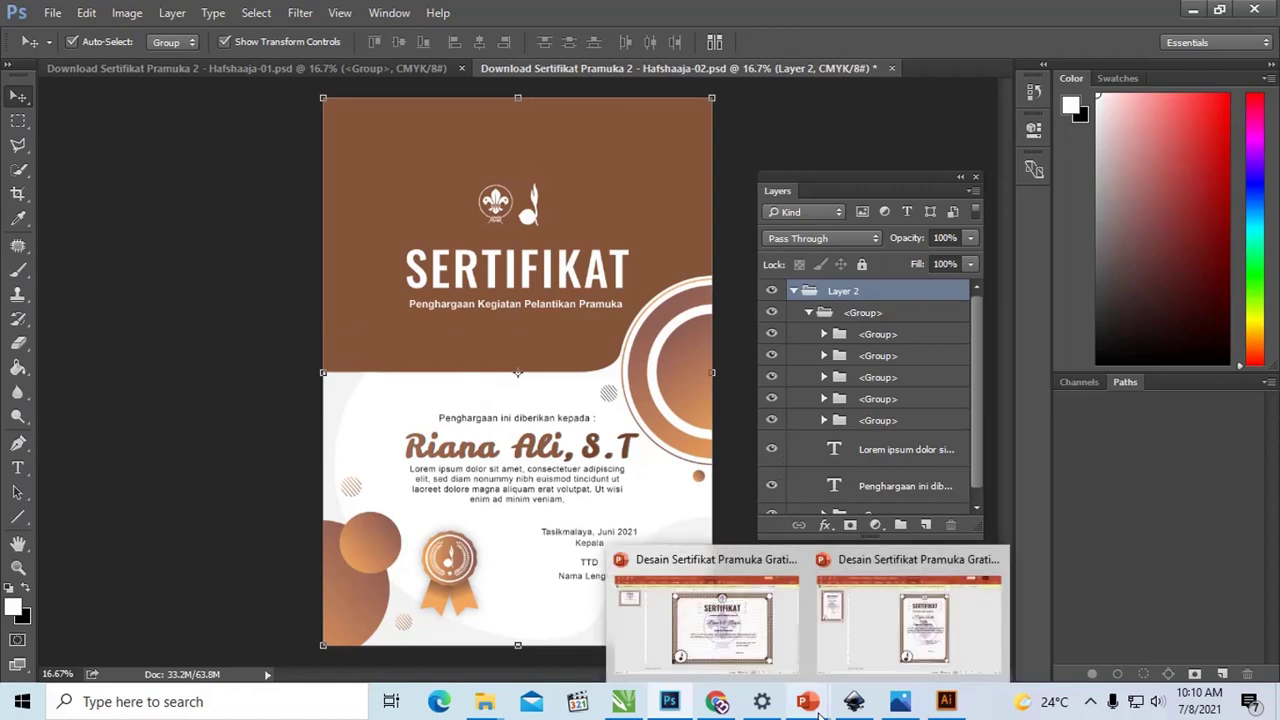
click(680, 705)
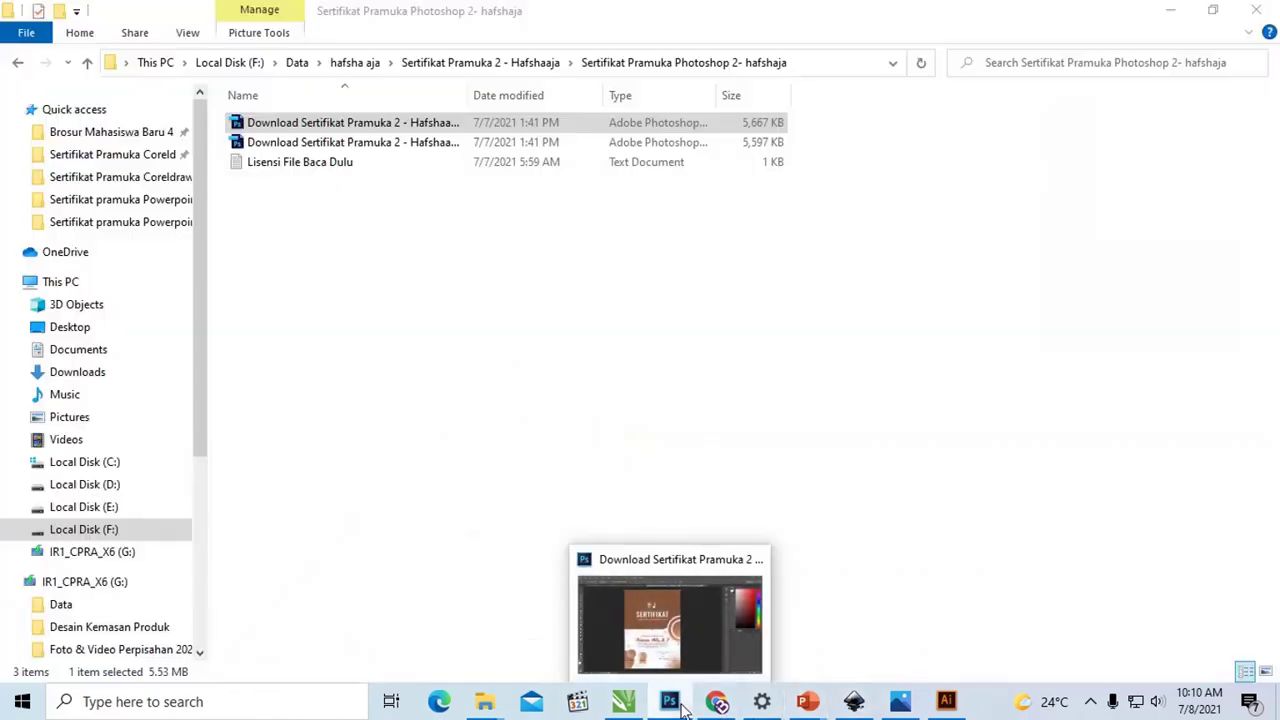
- Zoom in on the left card's existing SERTIFIKAT title group in the Illustrator certificate
click(942, 705)
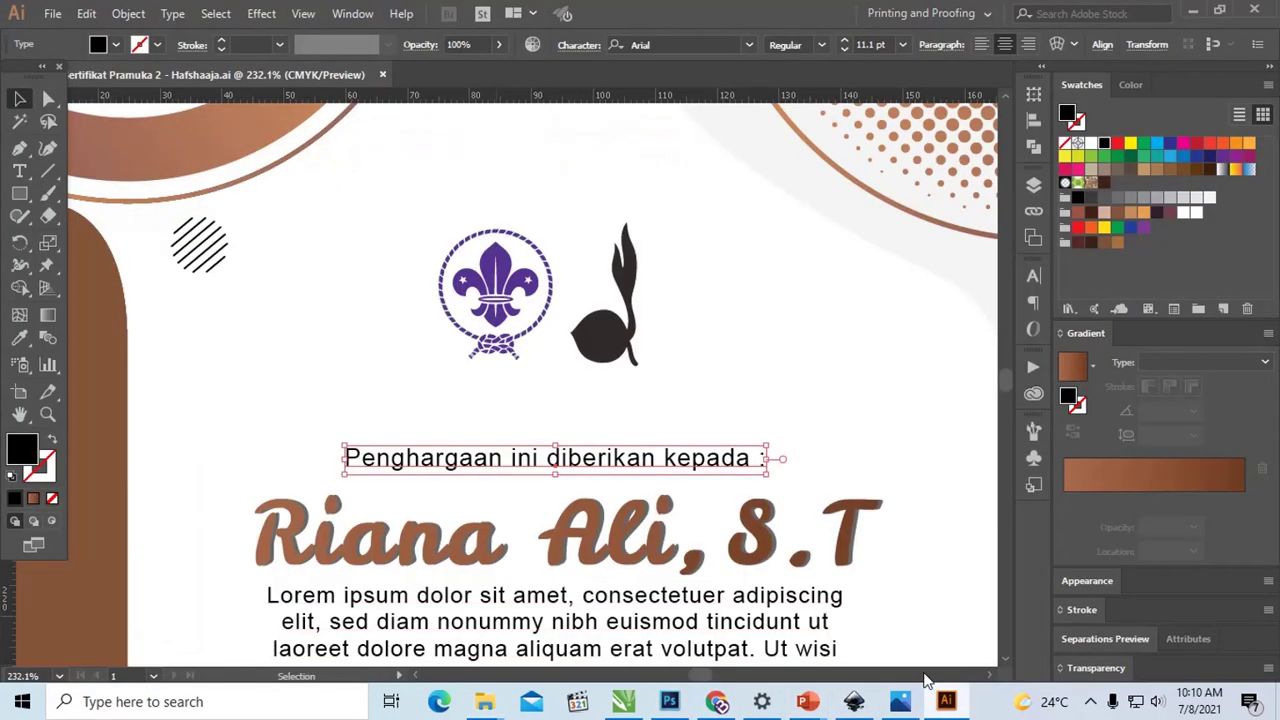
scroll(674, 383, up, 3)
scroll(674, 383, up, 5)
scroll(672, 385, up, 5)
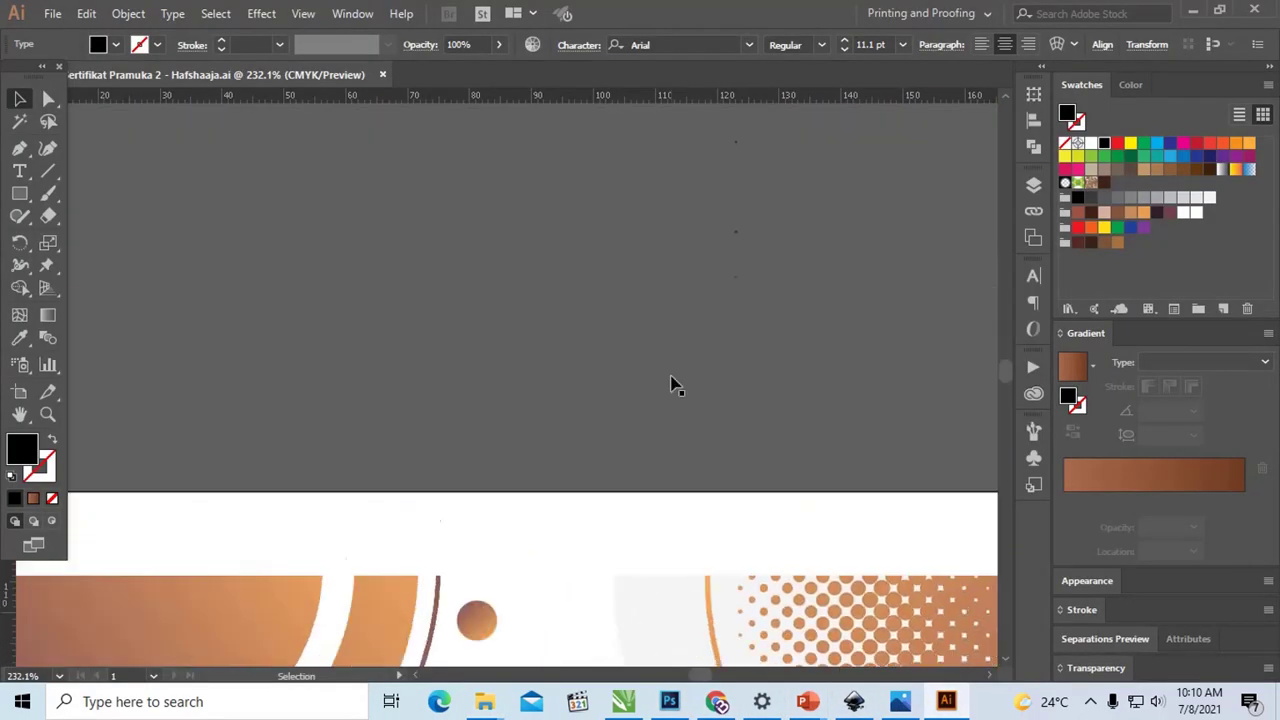
scroll(671, 385, down, 3)
scroll(666, 391, down, 2)
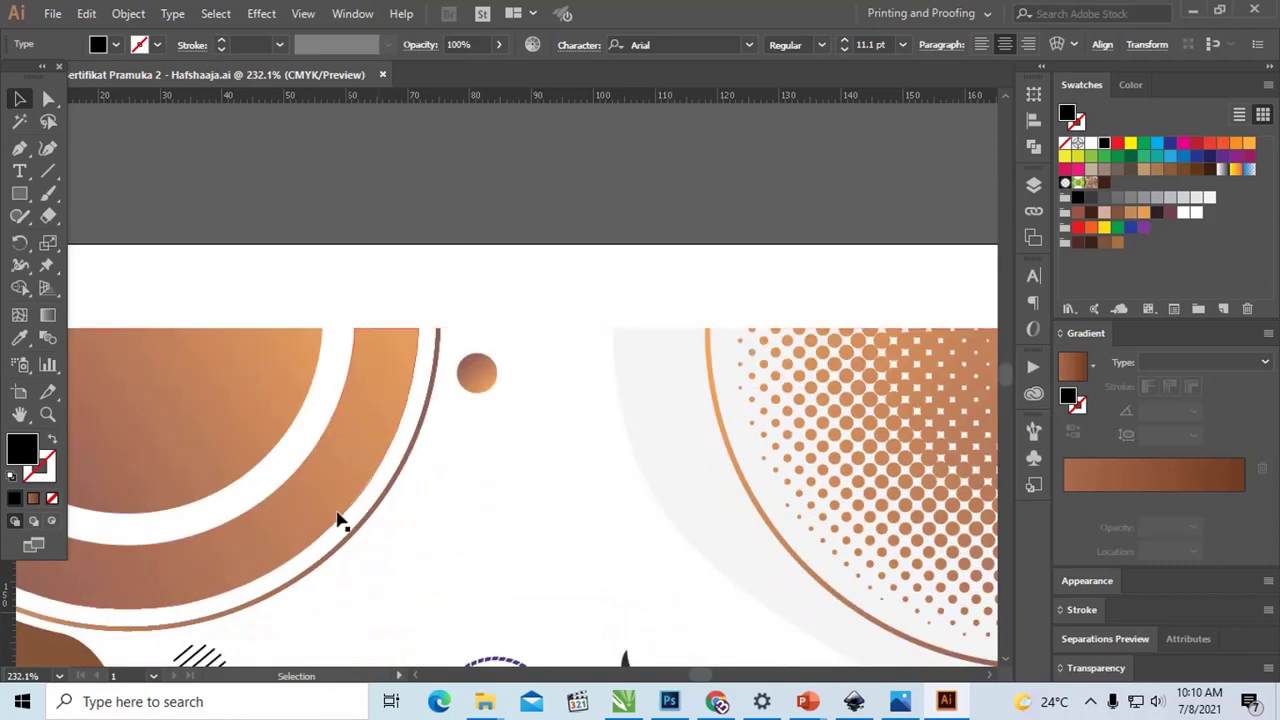
click(59, 676)
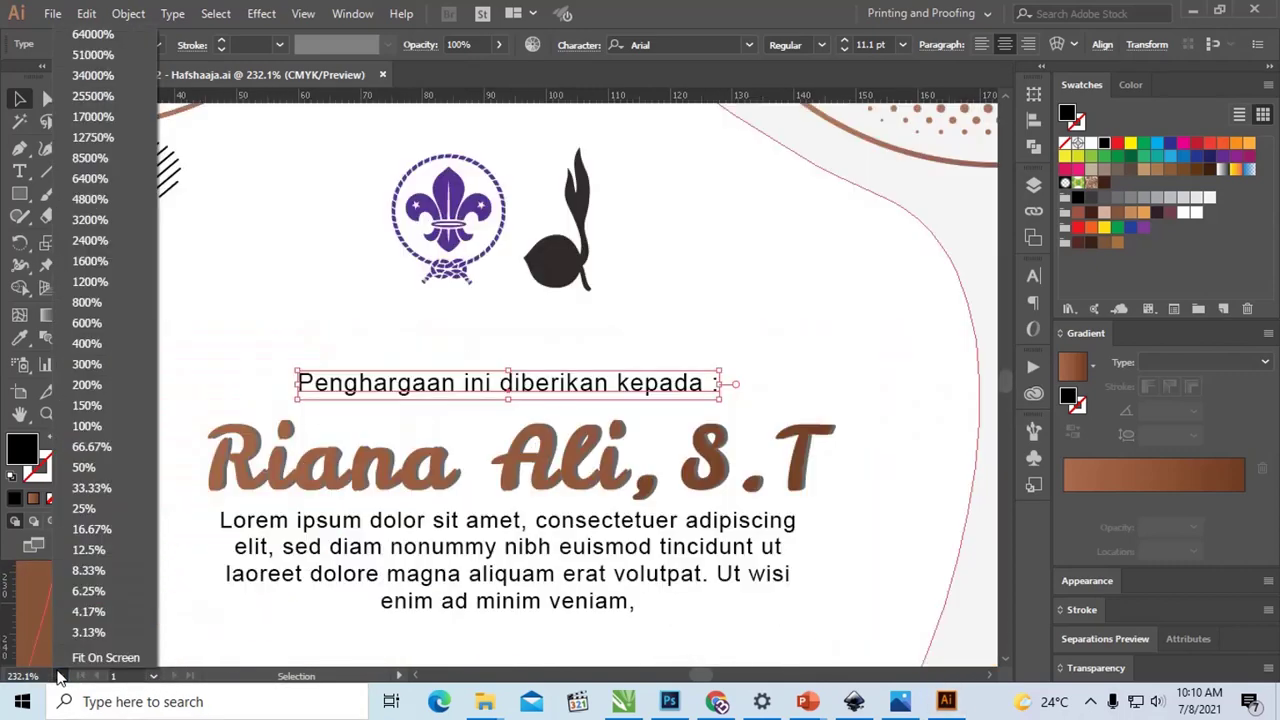
click(87, 519)
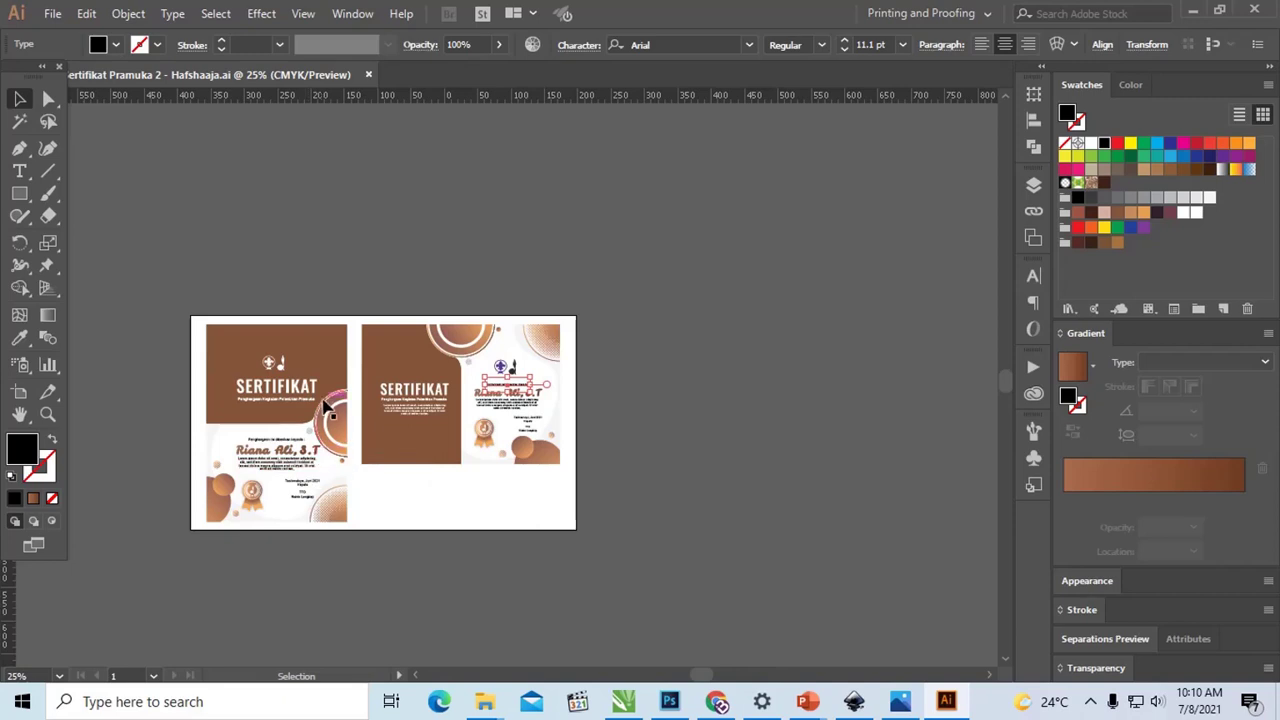
click(285, 386)
key(z)
drag(405, 432, 181, 370)
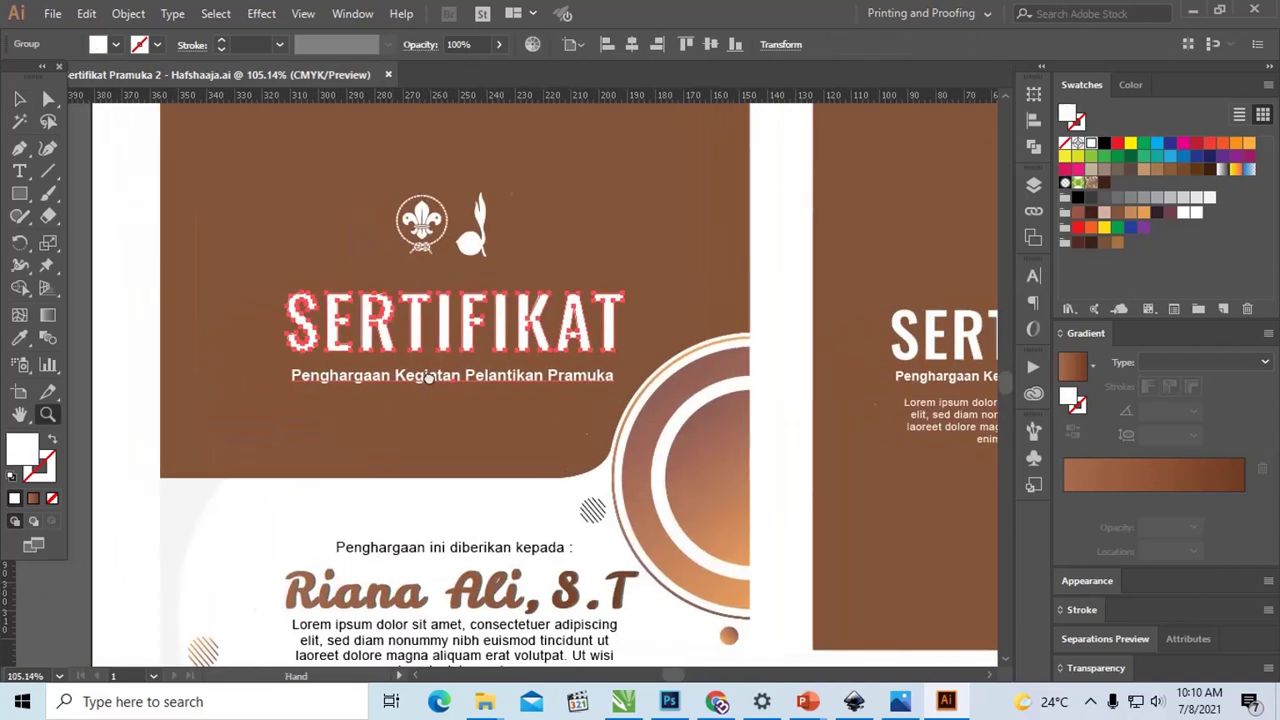
key(v)
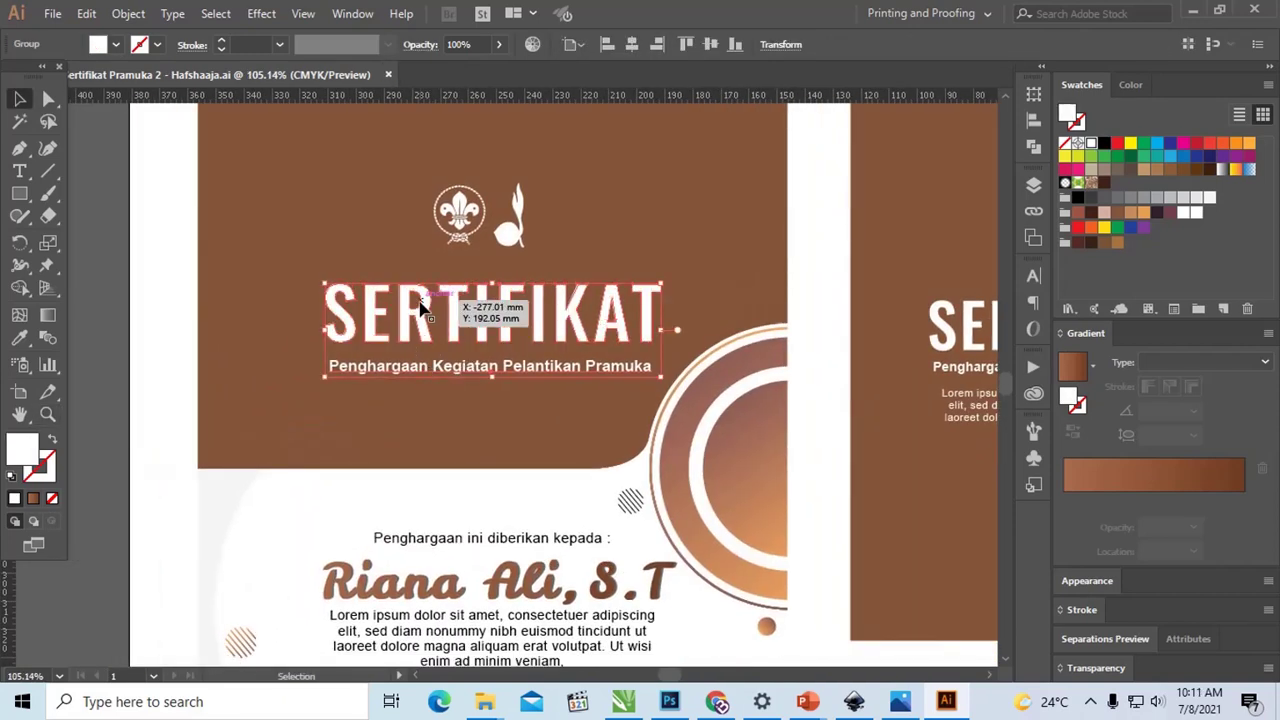
right_click(420, 300)
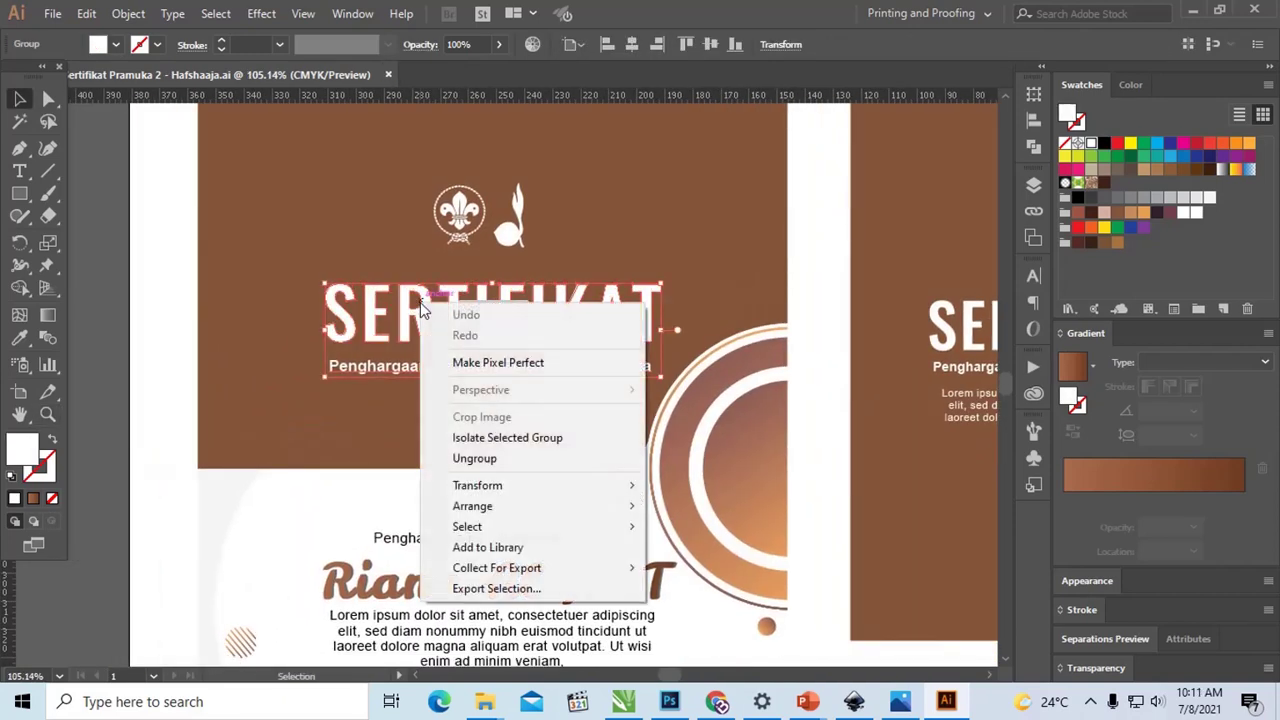
click(266, 268)
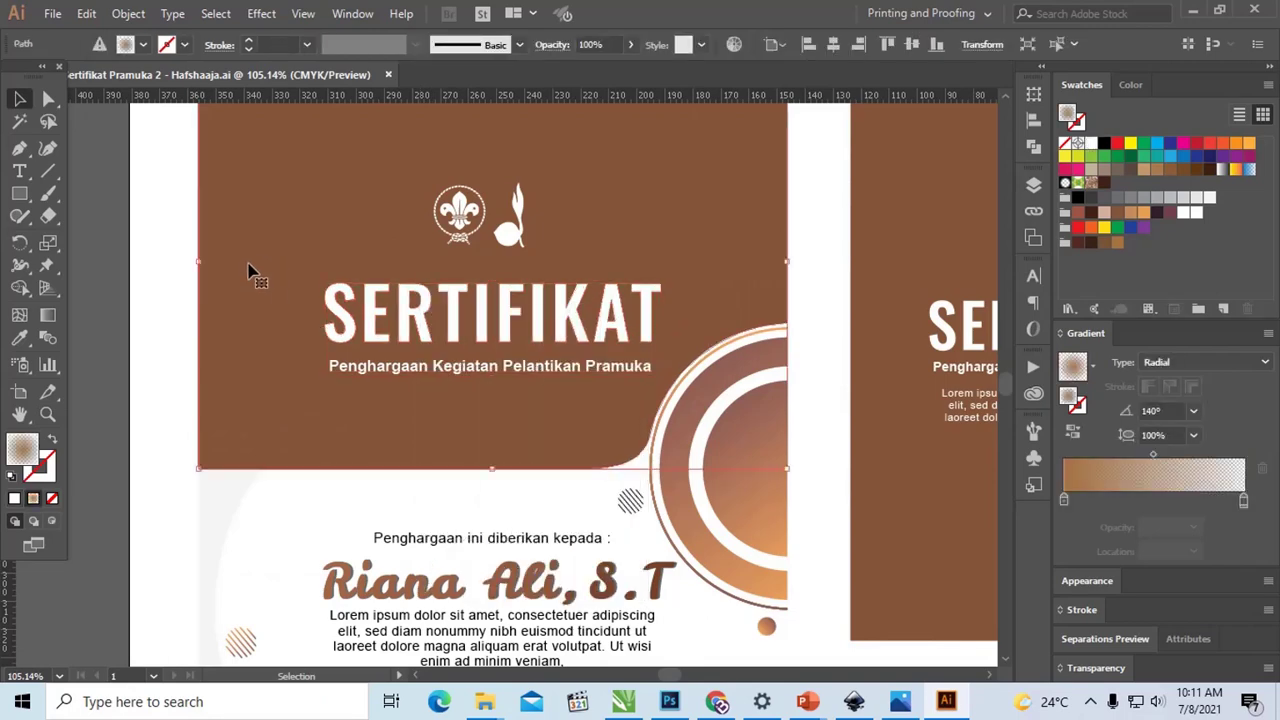
- Type a new SERTIFIKAT text line above the emblems on the brown header
click(19, 171)
drag(477, 218, 542, 368)
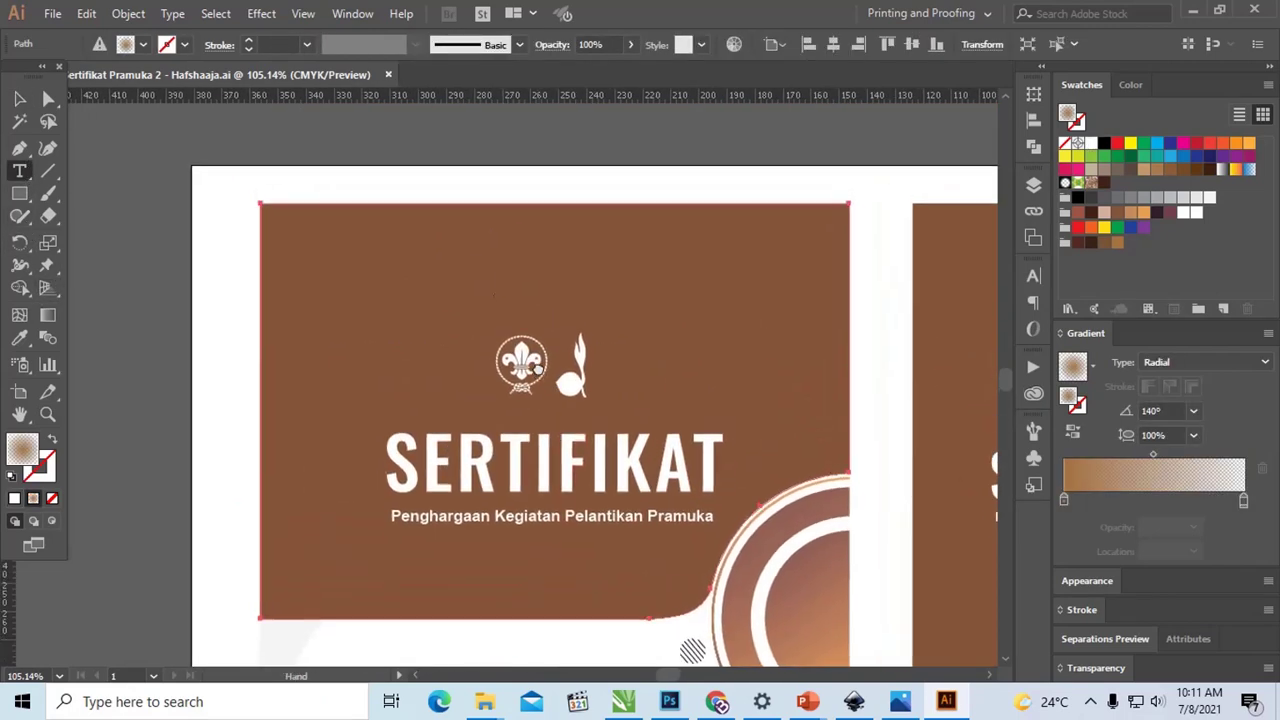
click(471, 262)
text(S)
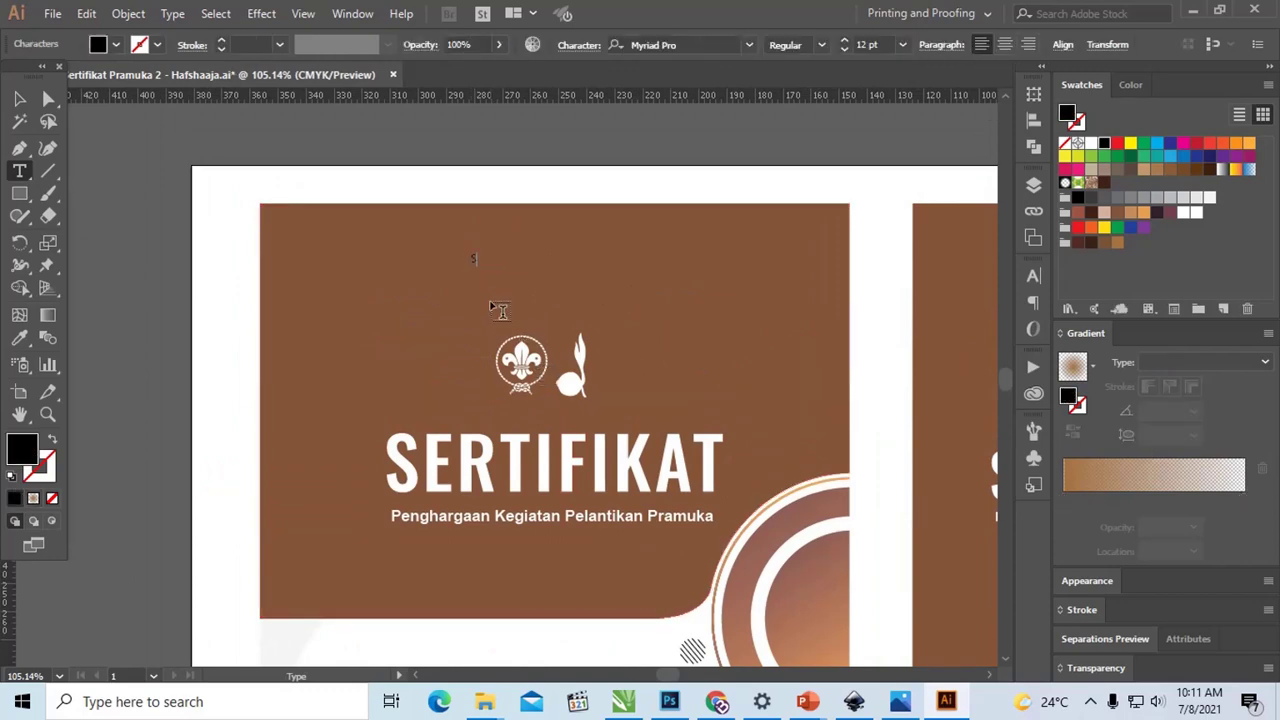
text(ERTIFIKAT)
key(Escape)
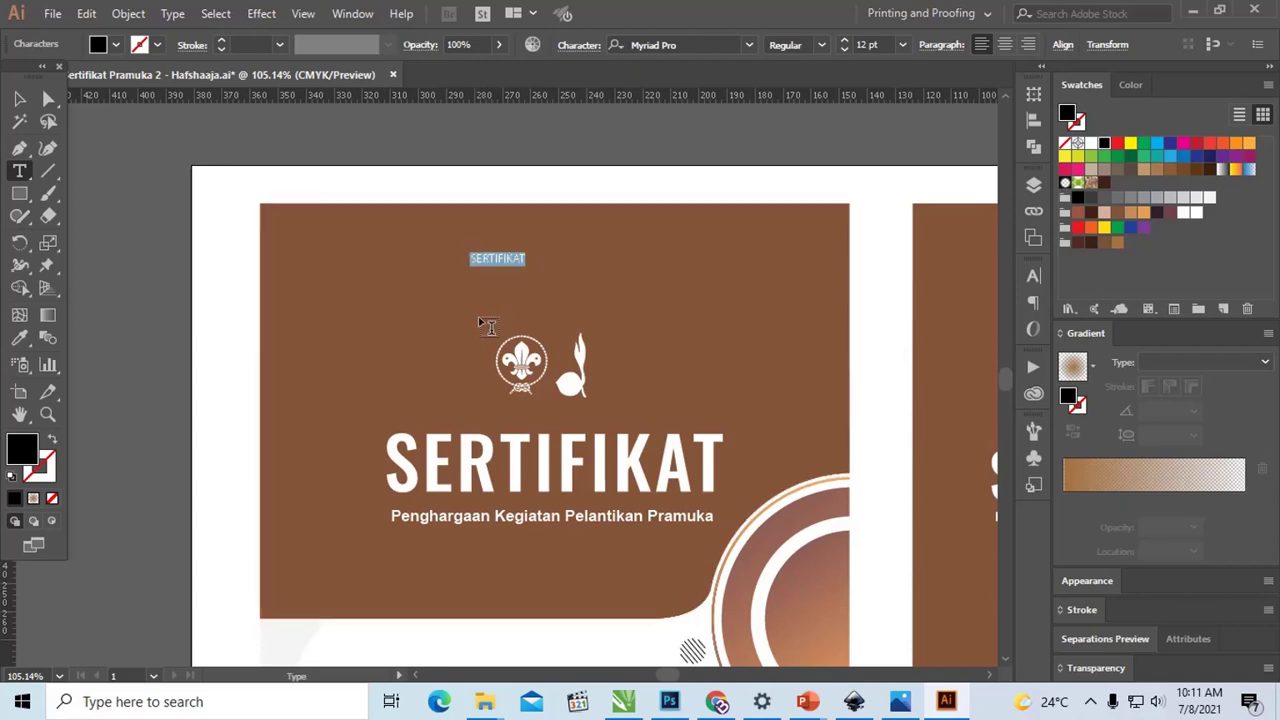
click(19, 98)
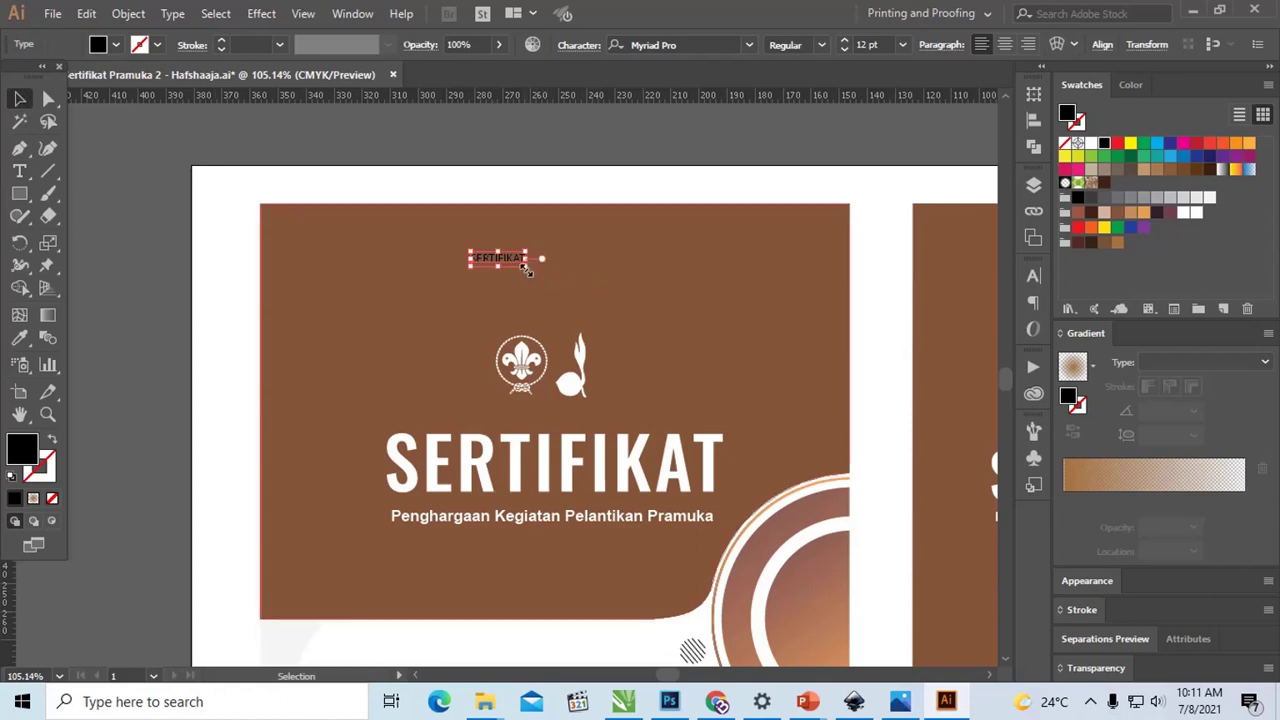
- Scale the SERTIFIKAT text to heading size, set it to Oswald Bold, and shift it left
drag(524, 268, 766, 326)
drag(628, 286, 592, 285)
click(698, 44)
text(O)
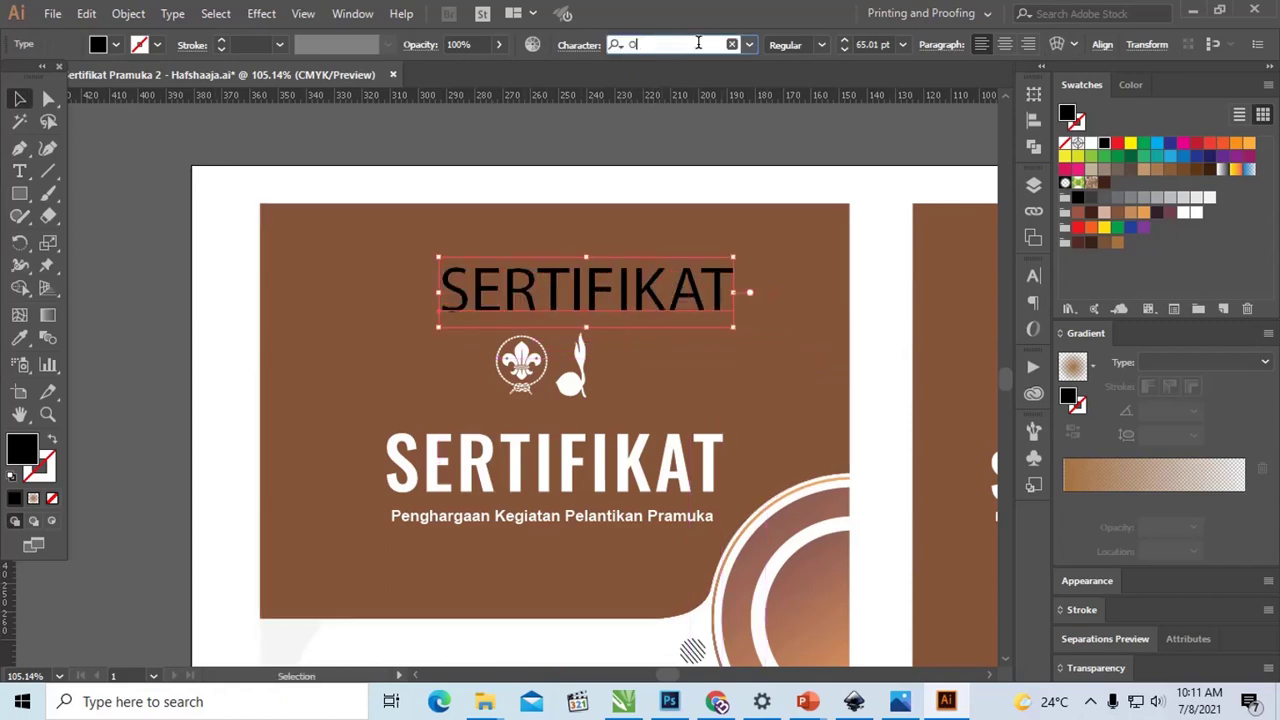
text(s)
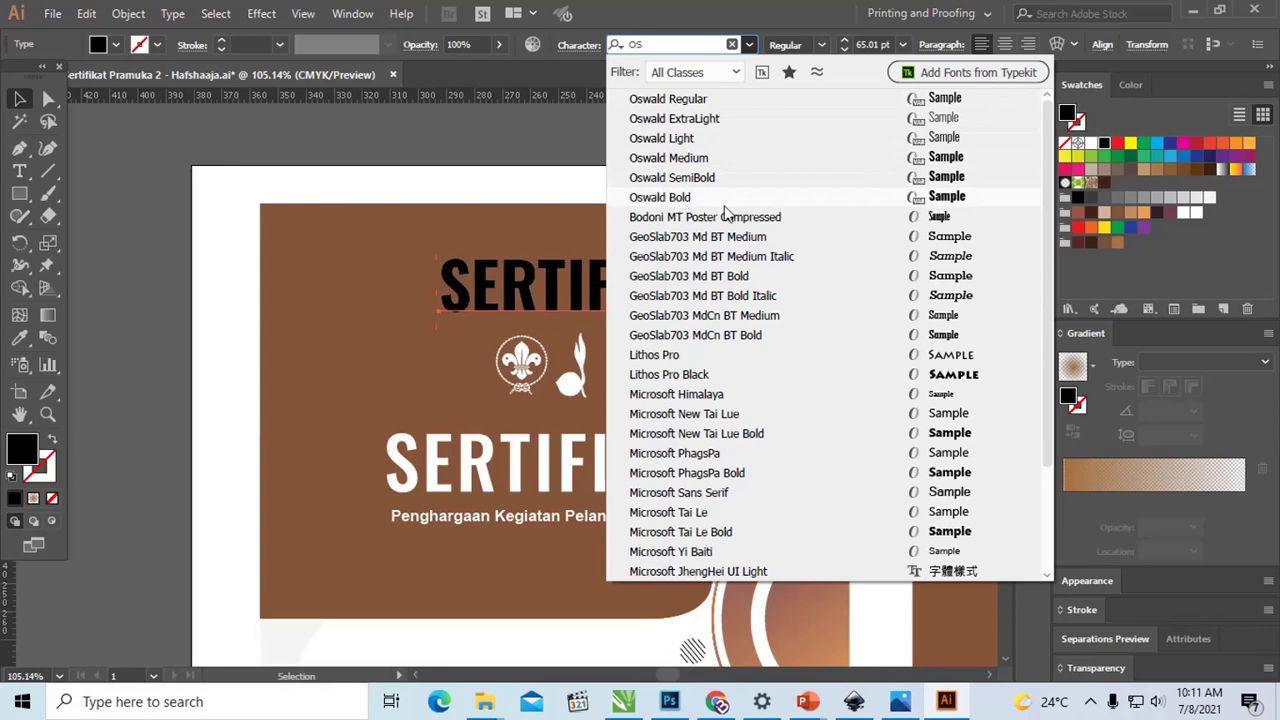
click(686, 198)
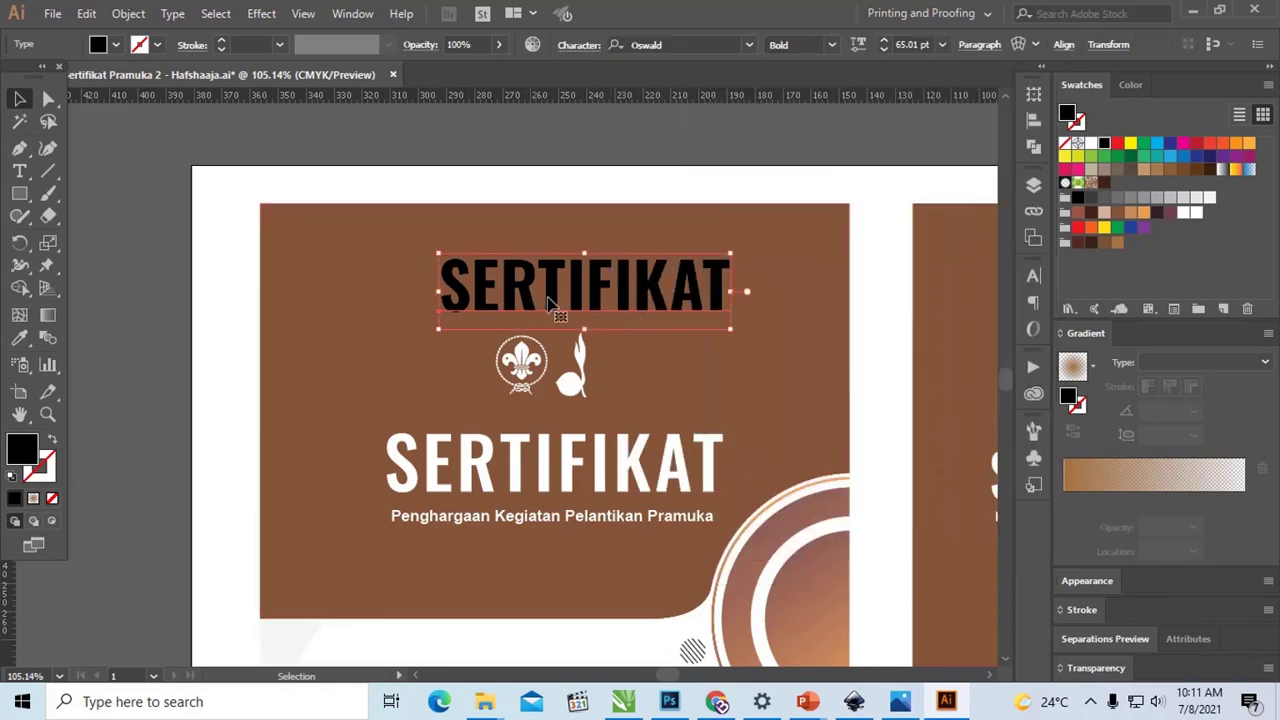
drag(578, 287, 541, 291)
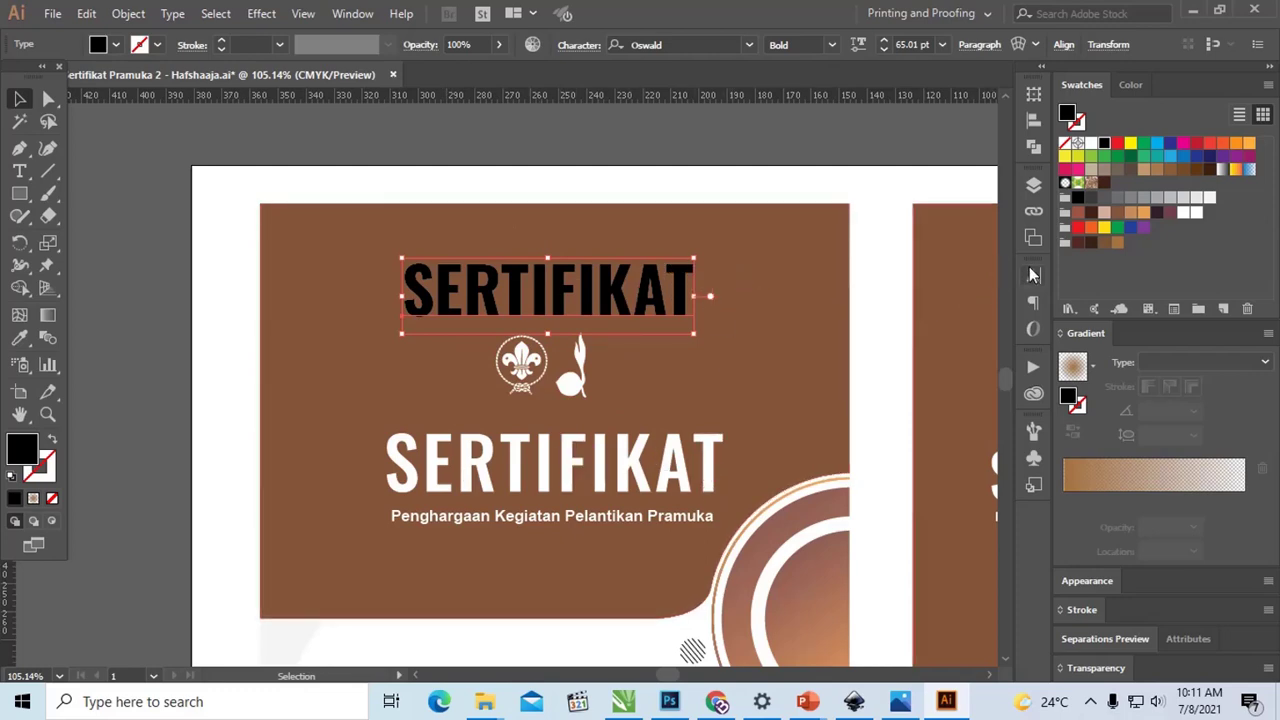
click(579, 47)
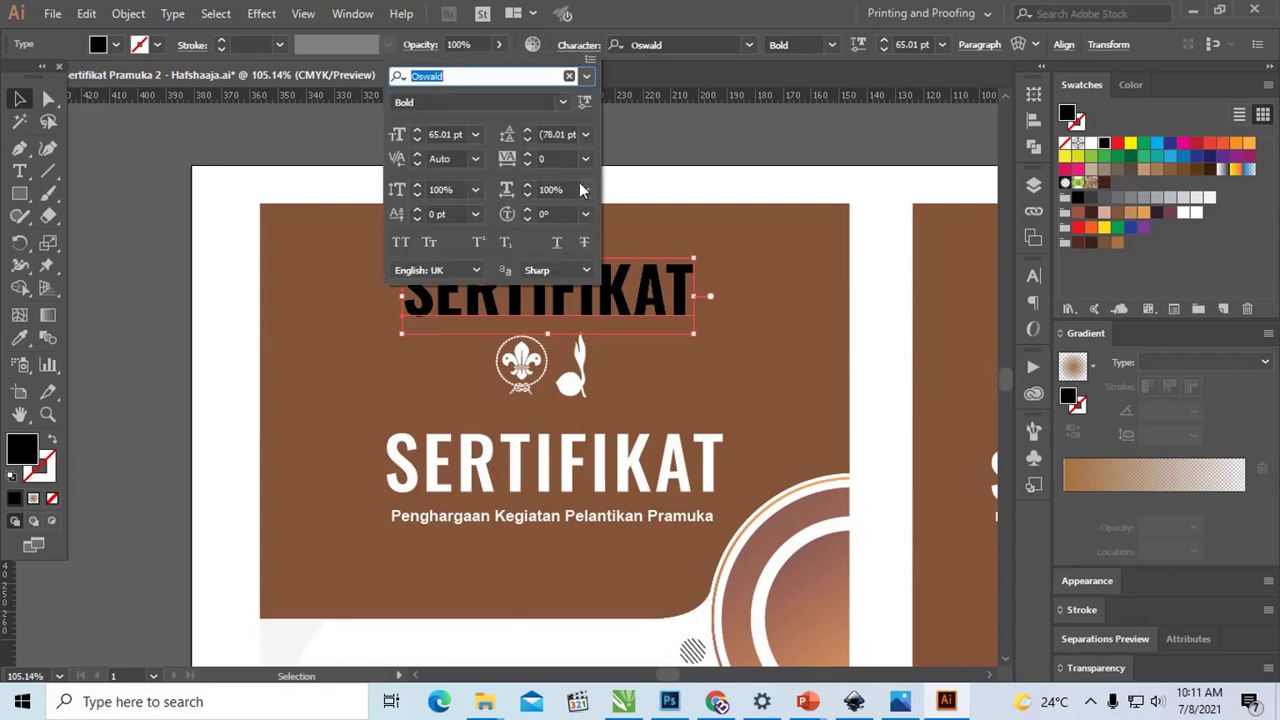
click(586, 159)
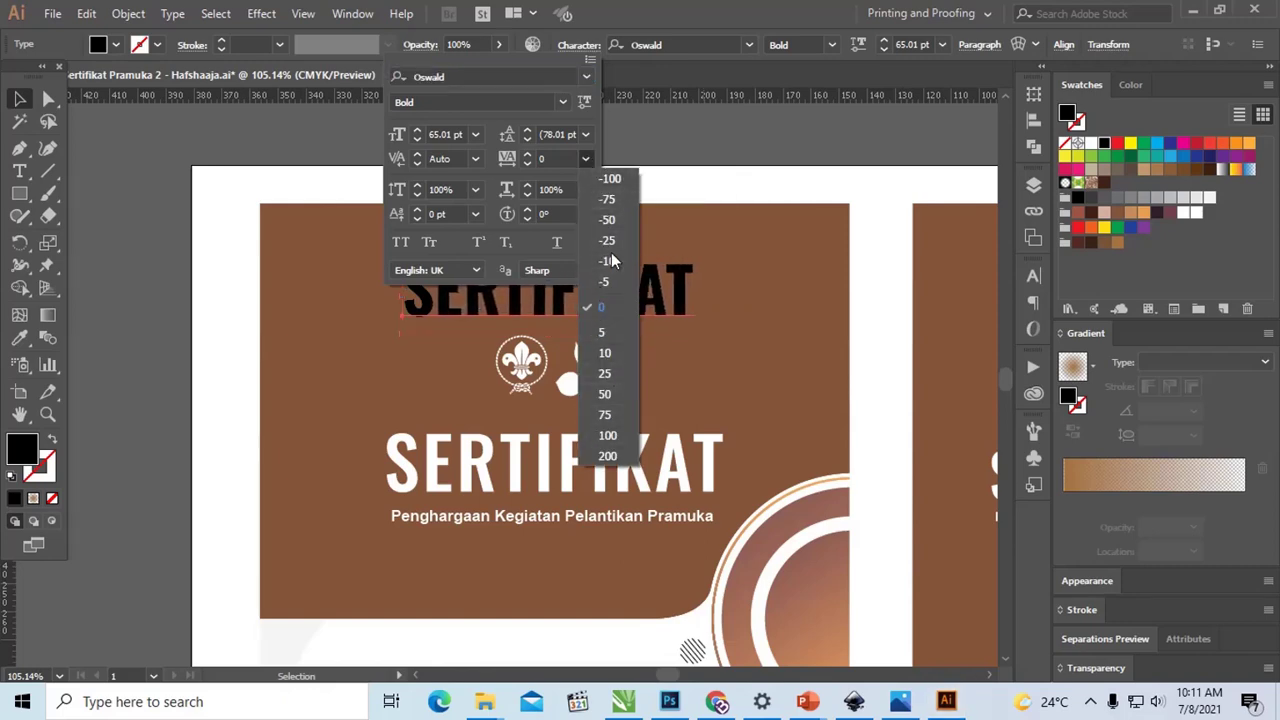
key(Escape)
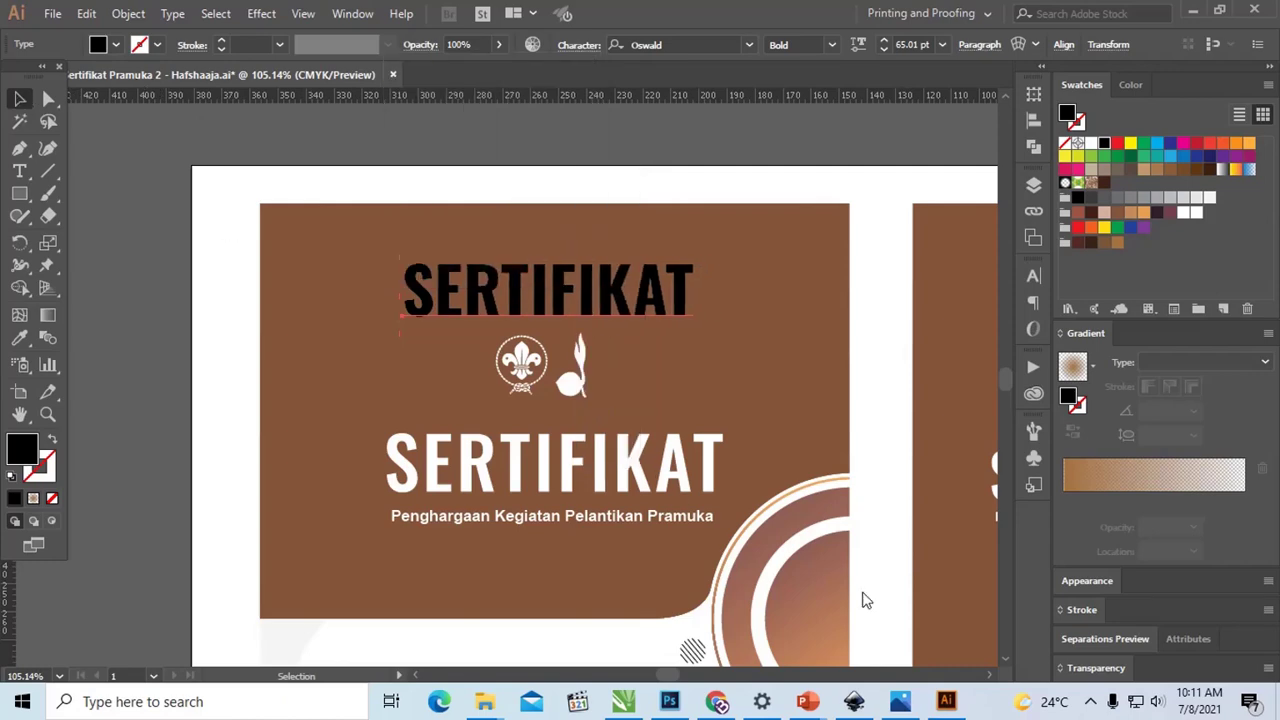
- Switch to CorelDRAW's shape tool, then bring the certificate folder in File Explorer forward
click(630, 701)
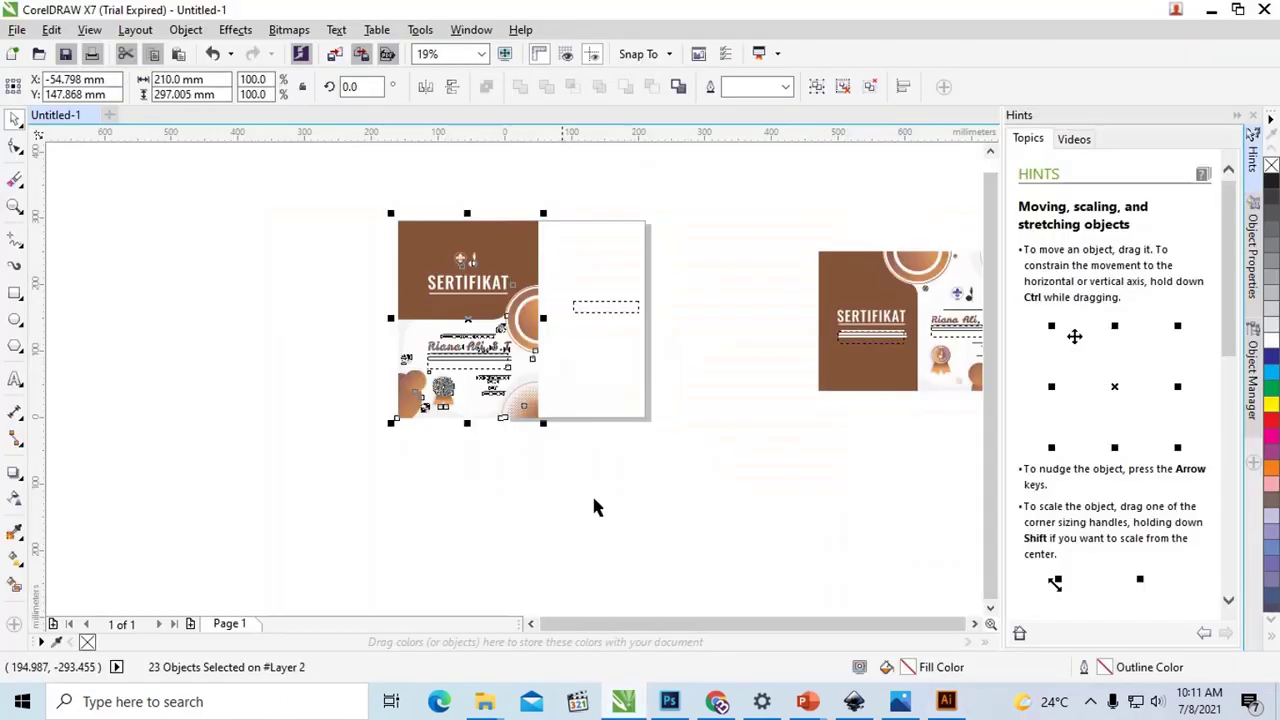
click(15, 147)
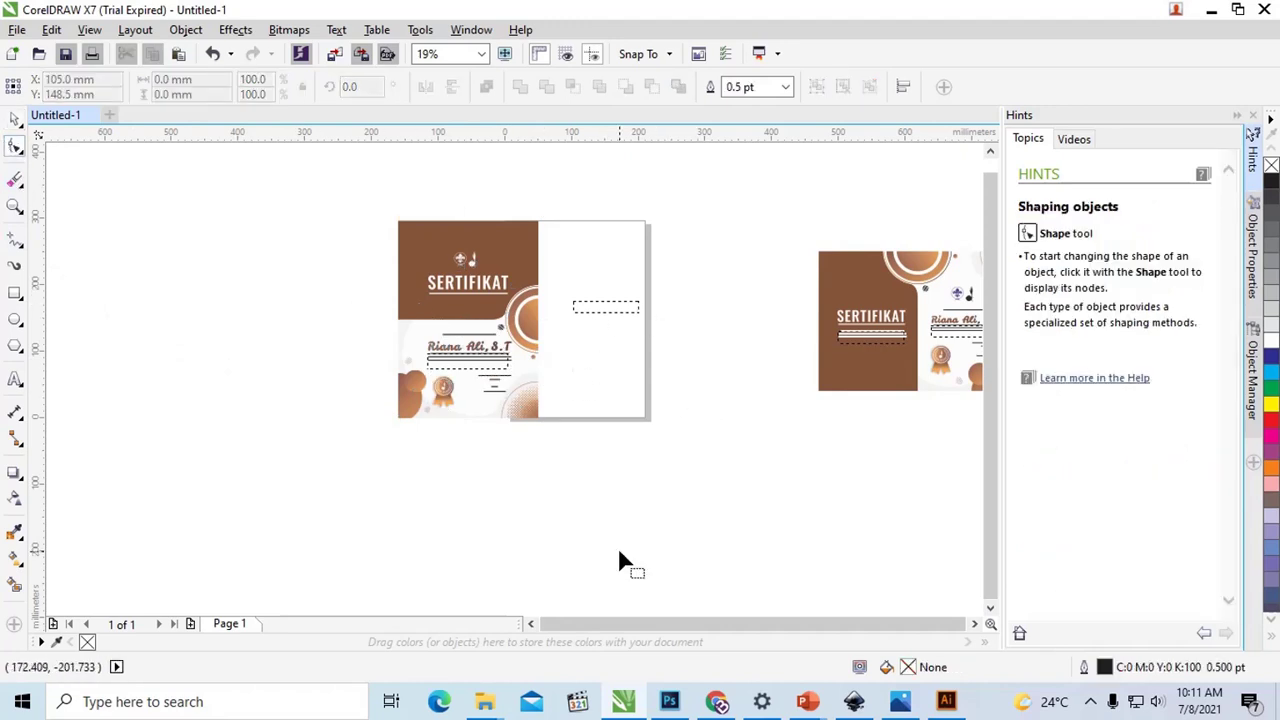
click(485, 703)
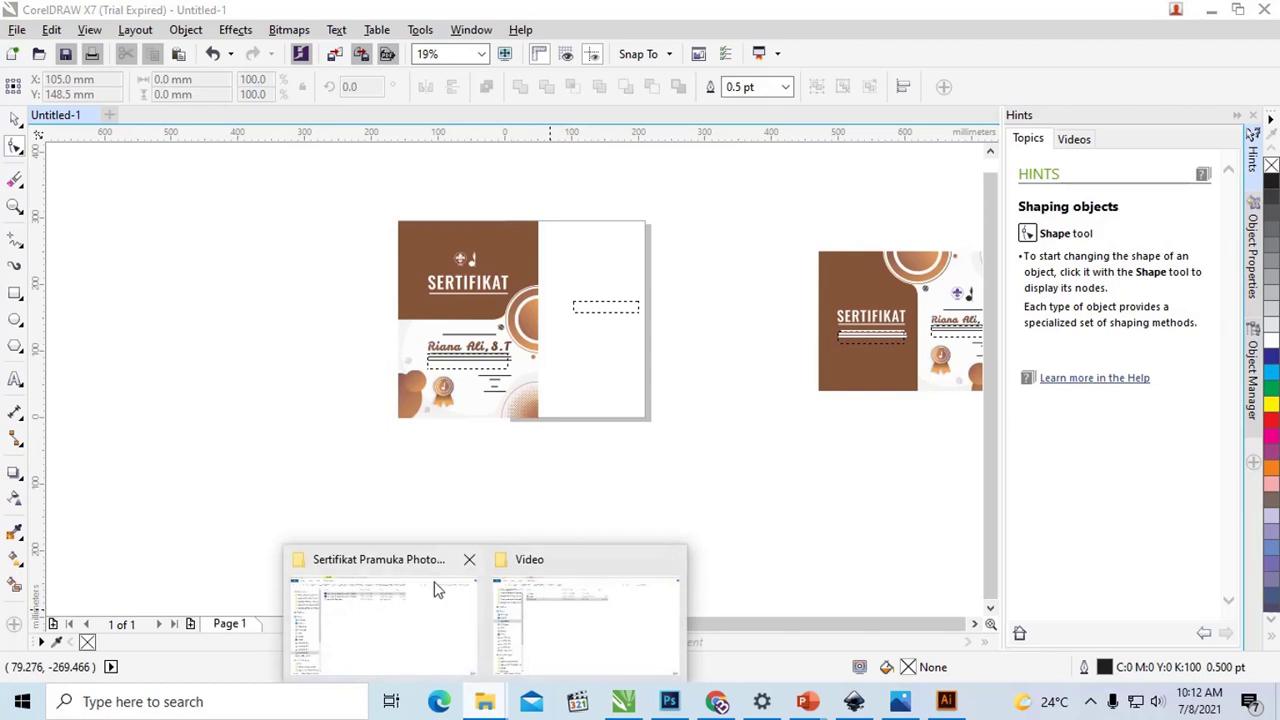
click(440, 582)
- Open both Desain Sertifikat PowerPoint files from the Powerpoint folder, then minimize File Explorer
key(alt+Up)
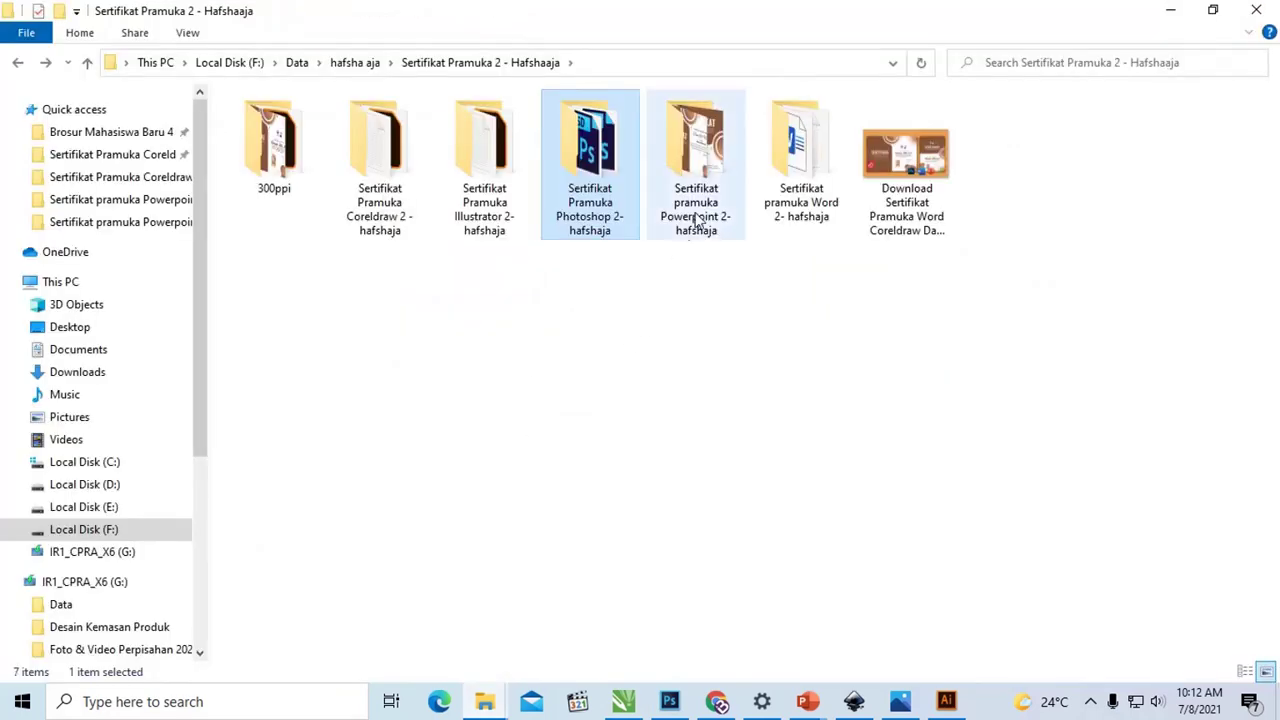
double_click(715, 170)
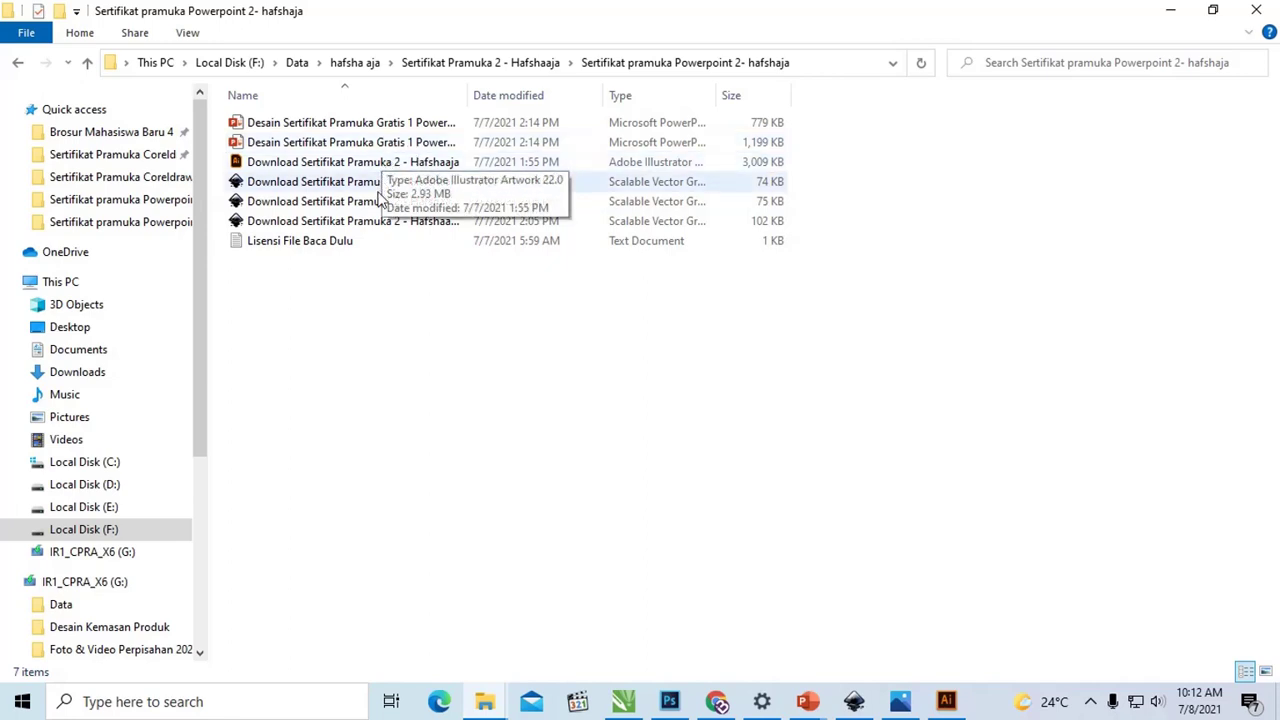
click(432, 242)
drag(432, 230, 435, 187)
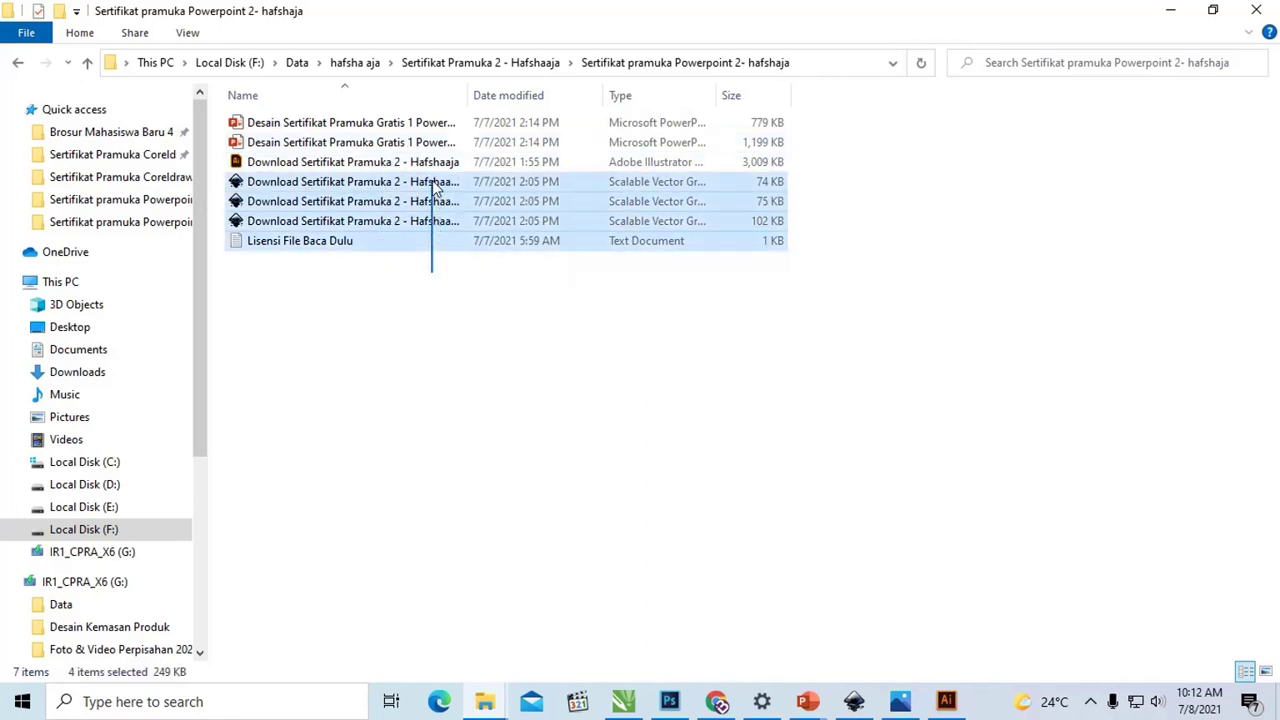
click(434, 186)
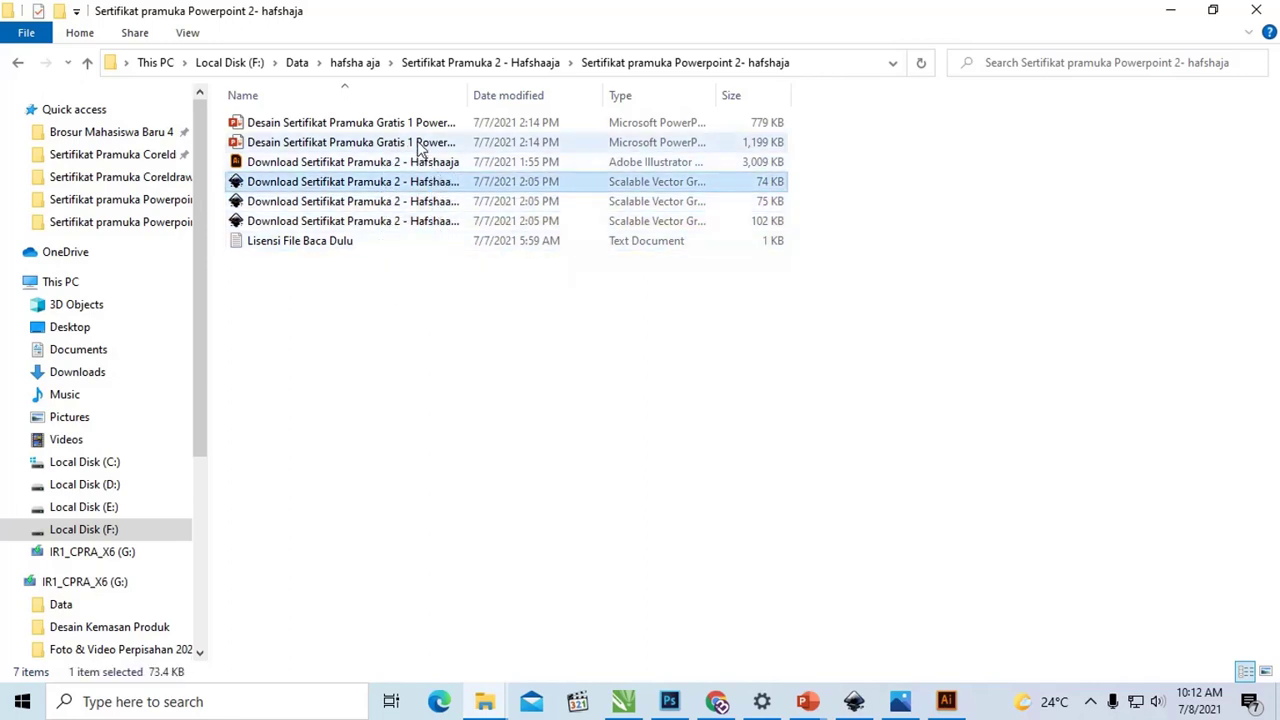
click(420, 146)
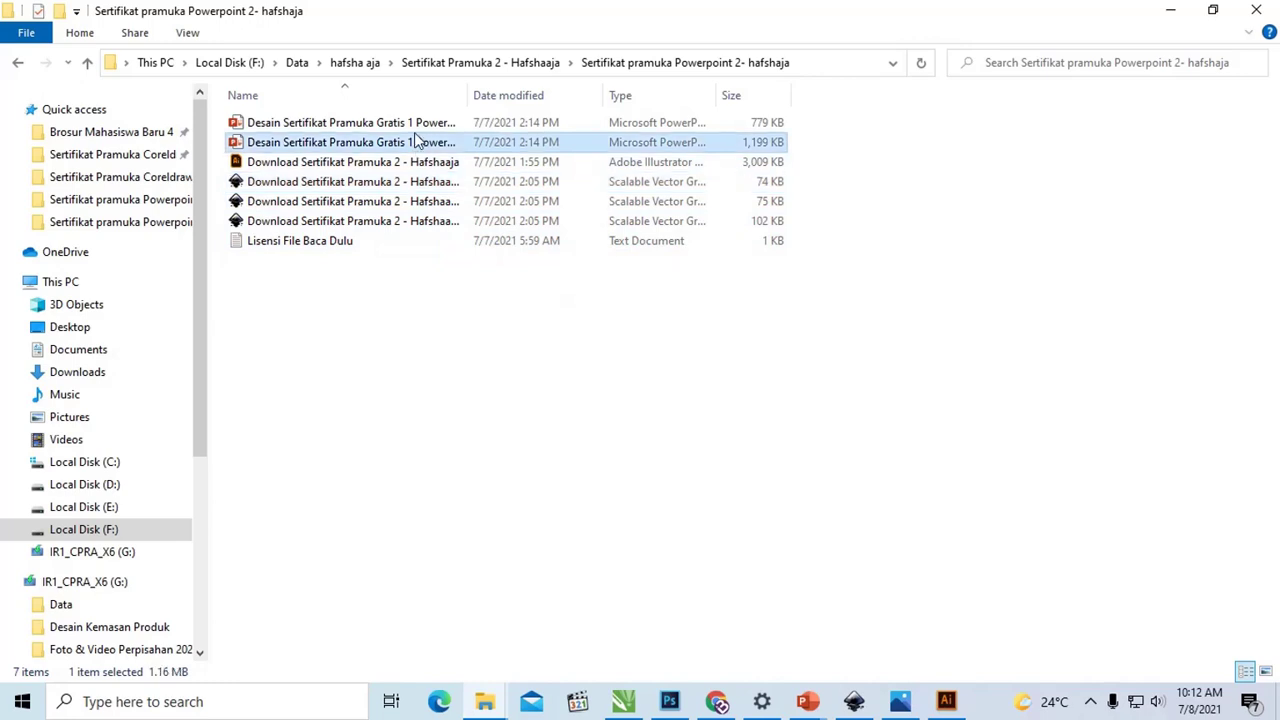
ctrl+click(416, 128)
right_click(413, 130)
click(430, 145)
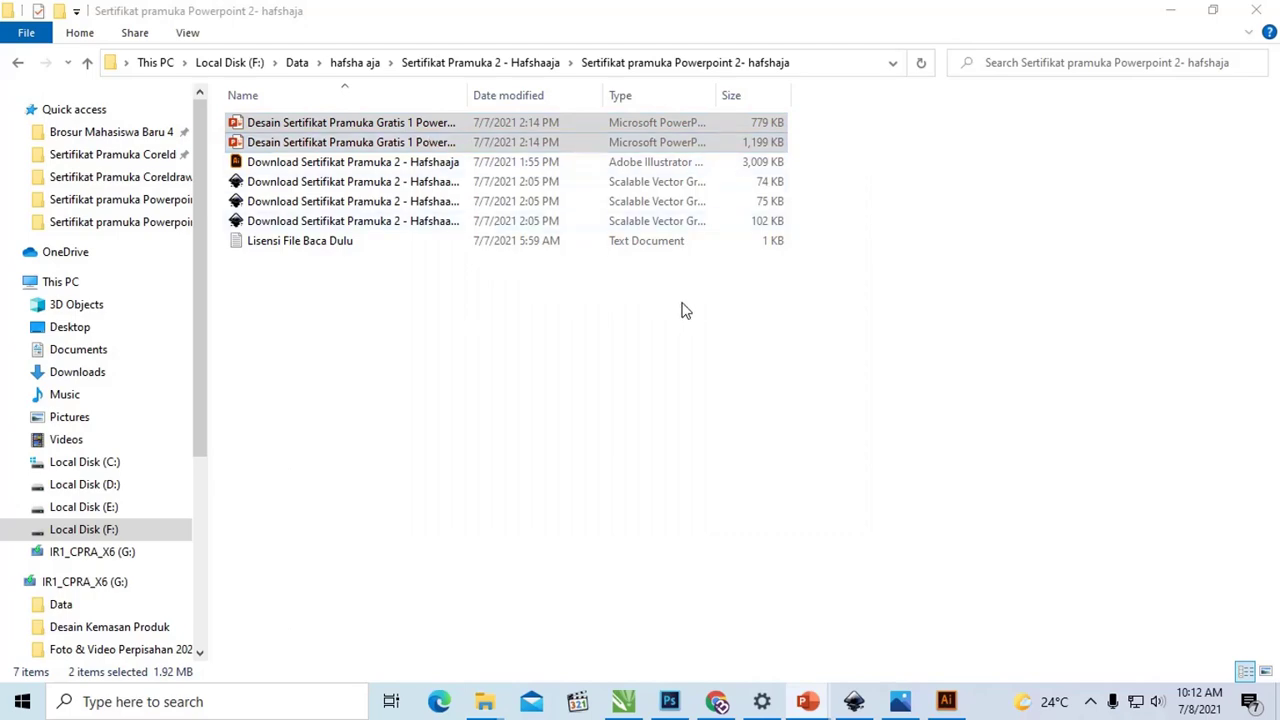
click(1171, 16)
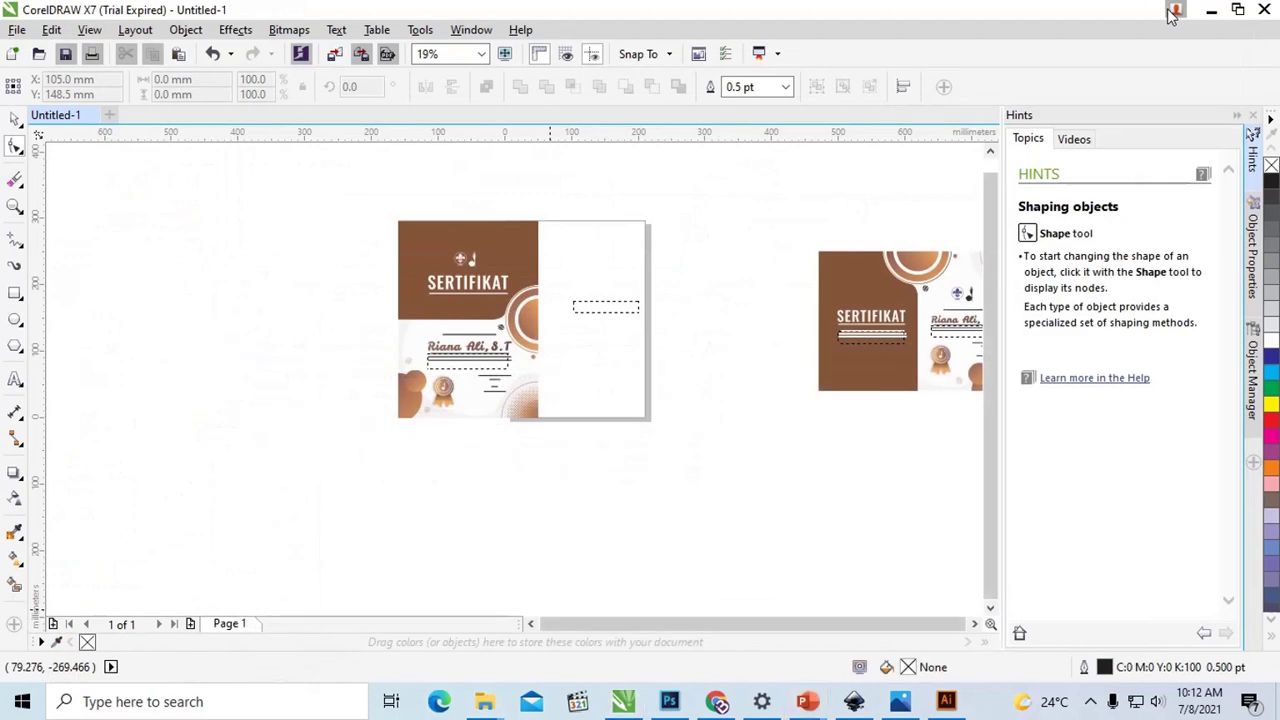
- Dismiss the Get Genuine Office banner, zoom the certificate slide to 400%, then zoom back out
click(1212, 16)
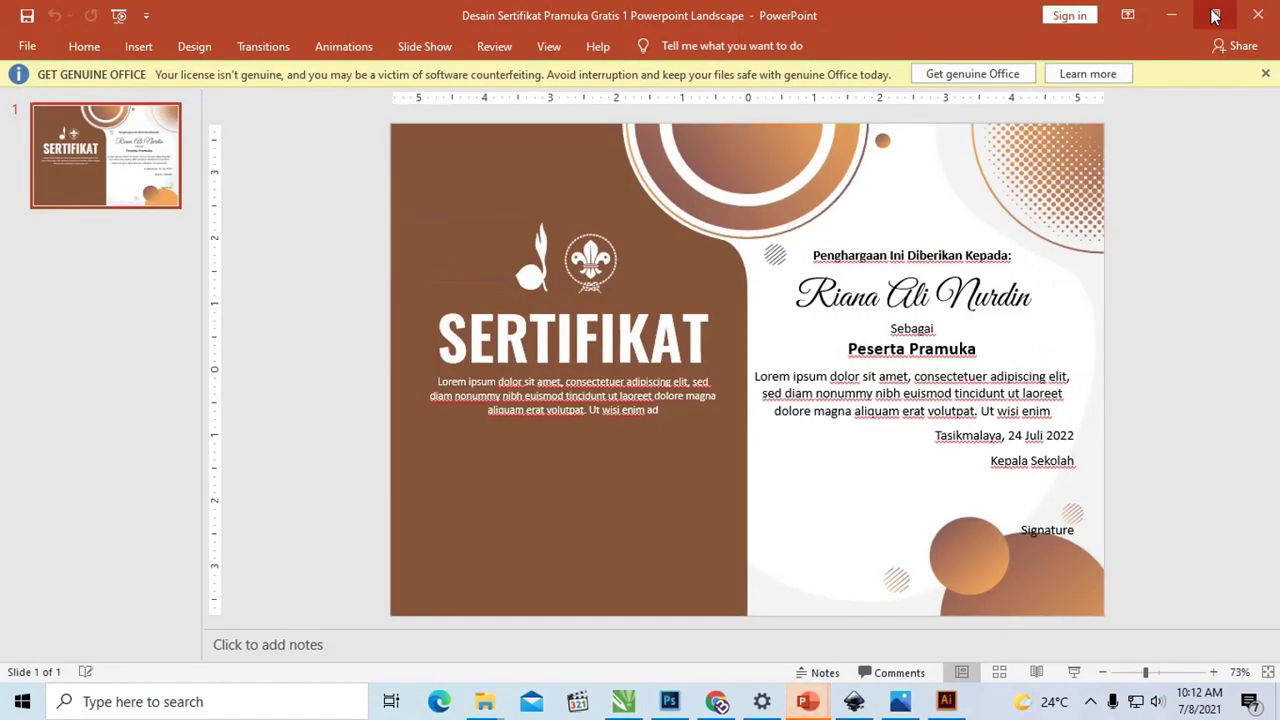
click(1267, 77)
click(604, 280)
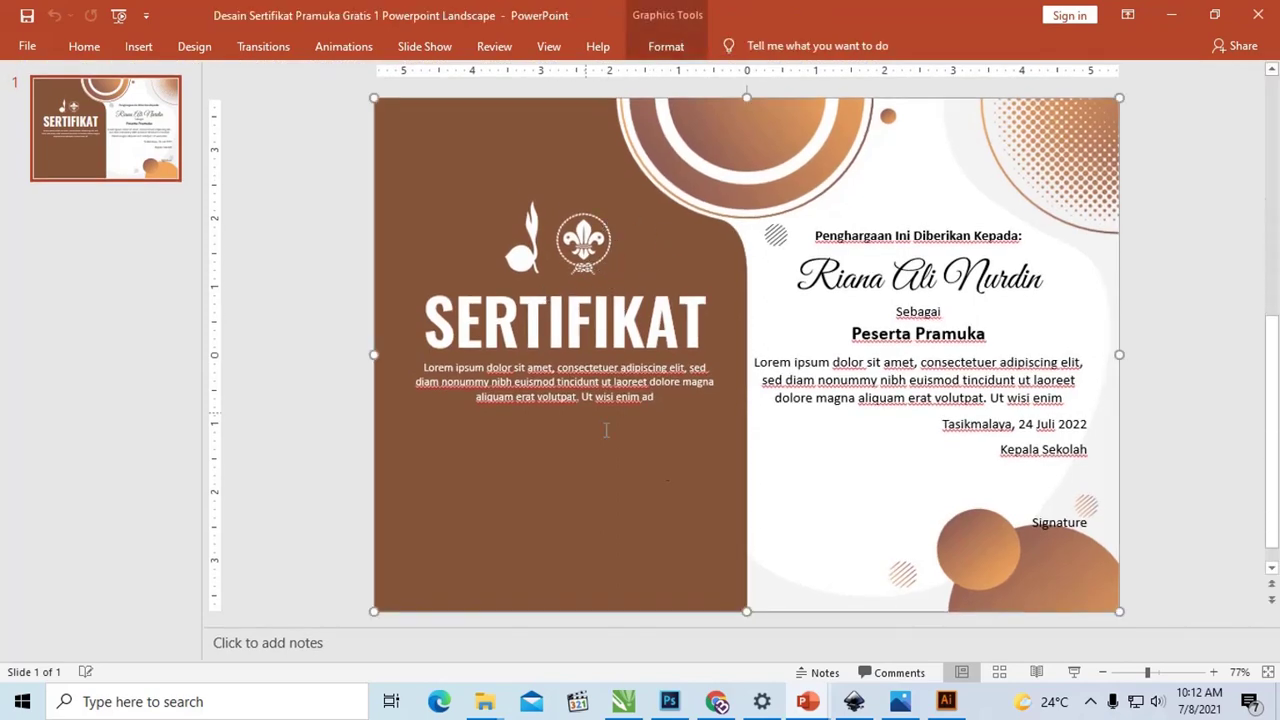
drag(1147, 673, 1272, 668)
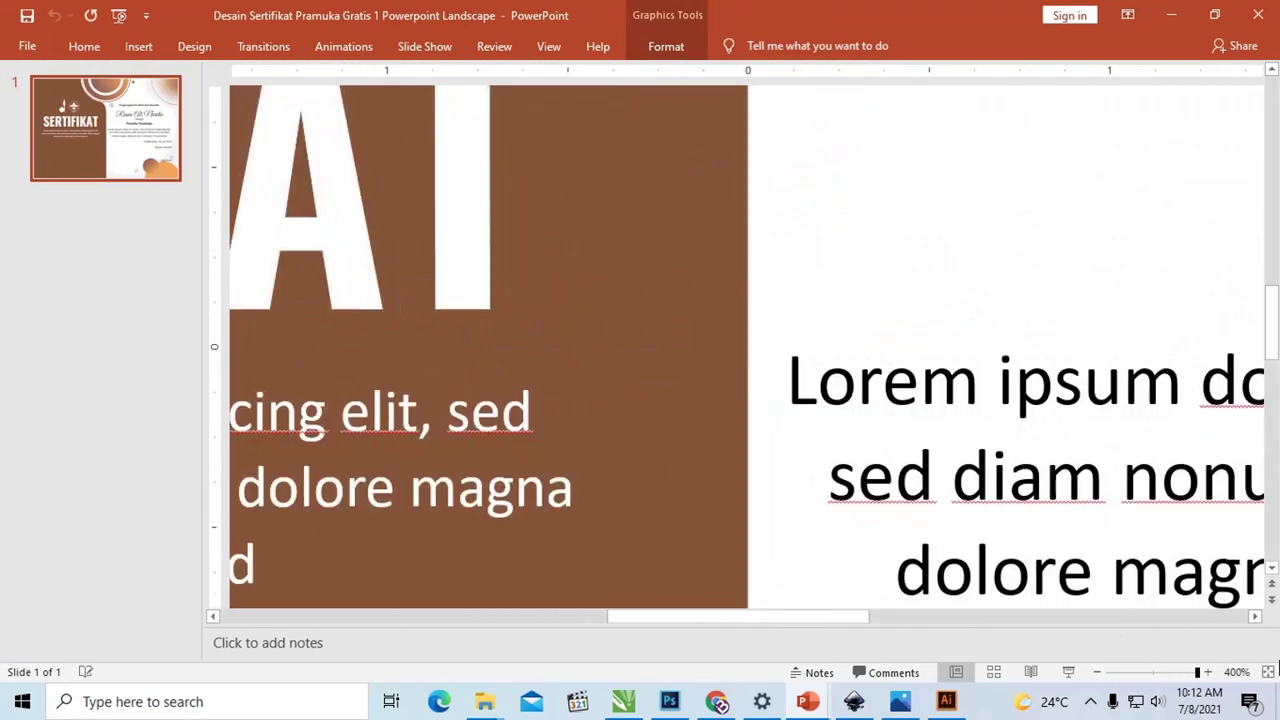
scroll(450, 400, up, 5)
scroll(460, 391, up, 2)
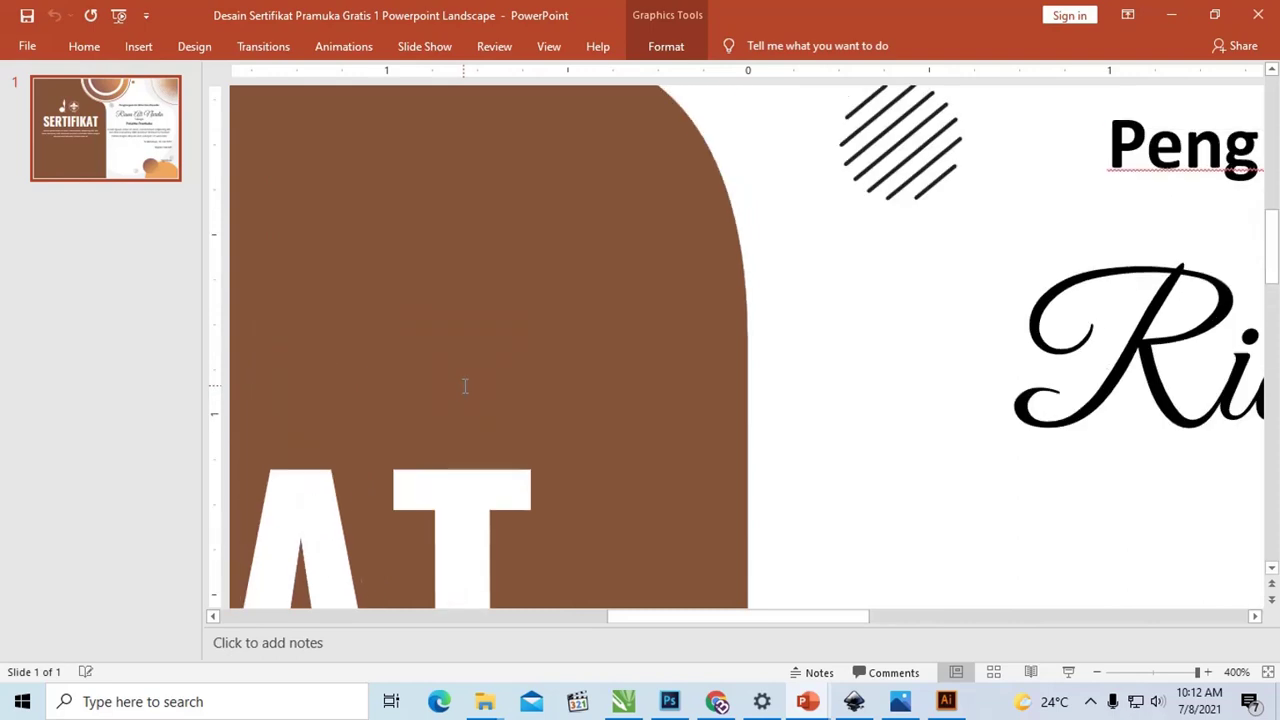
scroll(464, 386, up, 3)
scroll(464, 386, up, 3)
scroll(464, 386, up, 3)
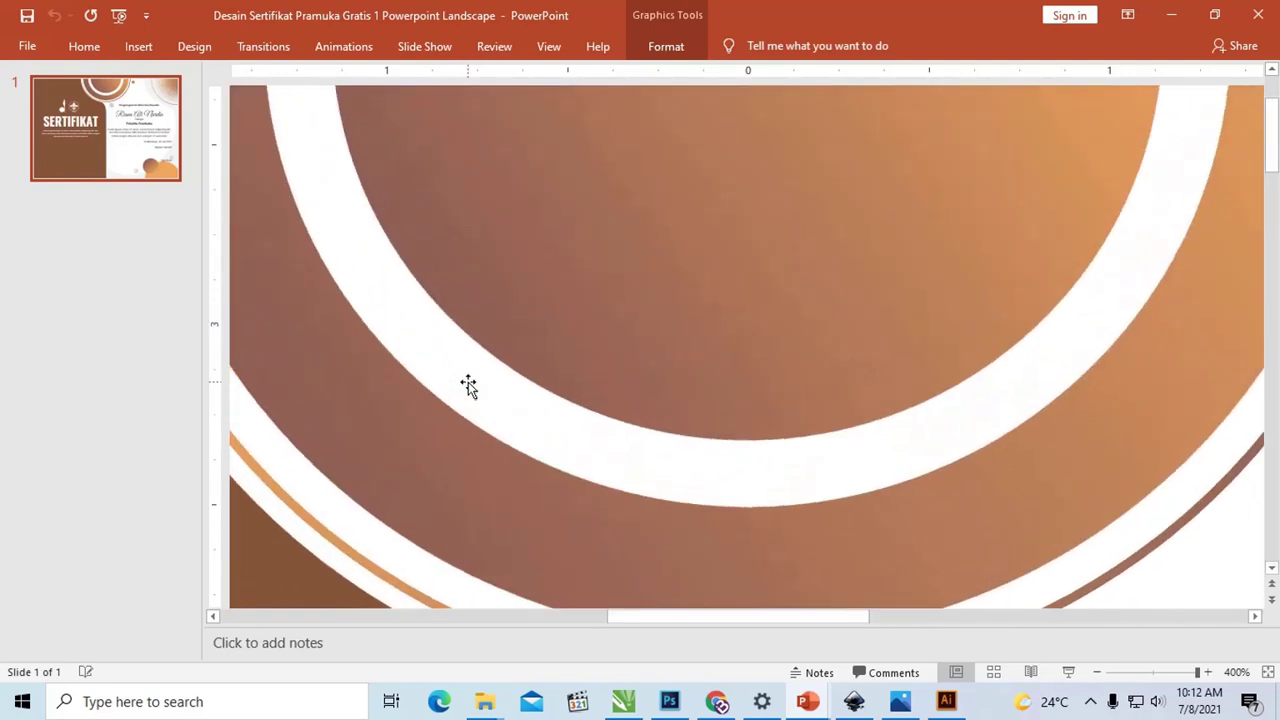
scroll(468, 382, up, 1)
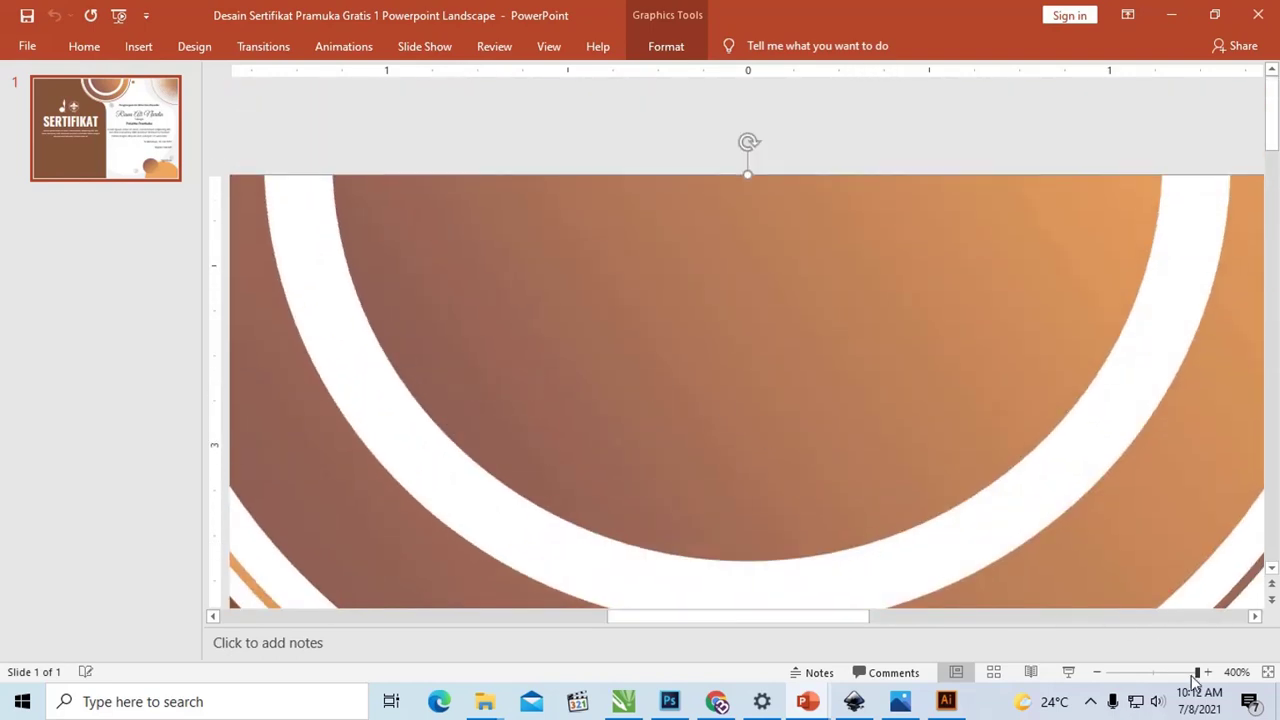
mouse_move(1203, 678)
mouse_down()
mouse_move(1180, 668)
mouse_move(1122, 679)
mouse_move(1156, 680)
mouse_up()
scroll(605, 506, down, 2)
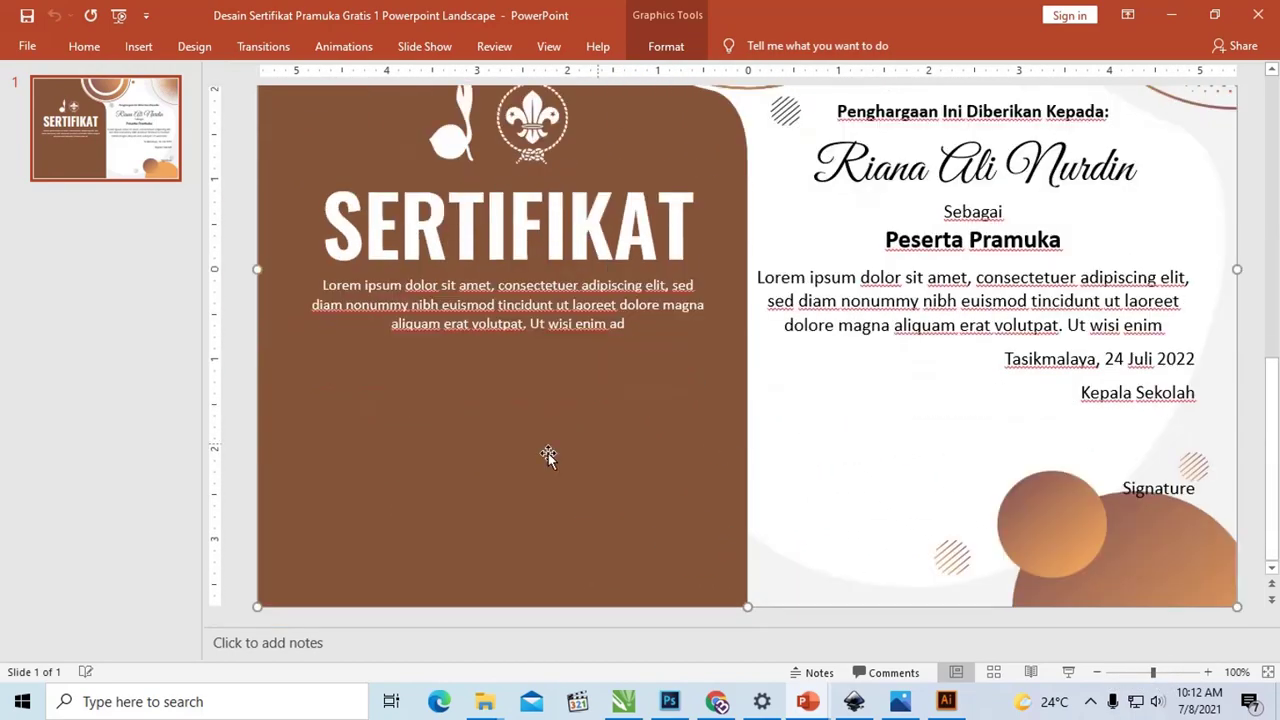
right_click(530, 426)
mouse_move(602, 202)
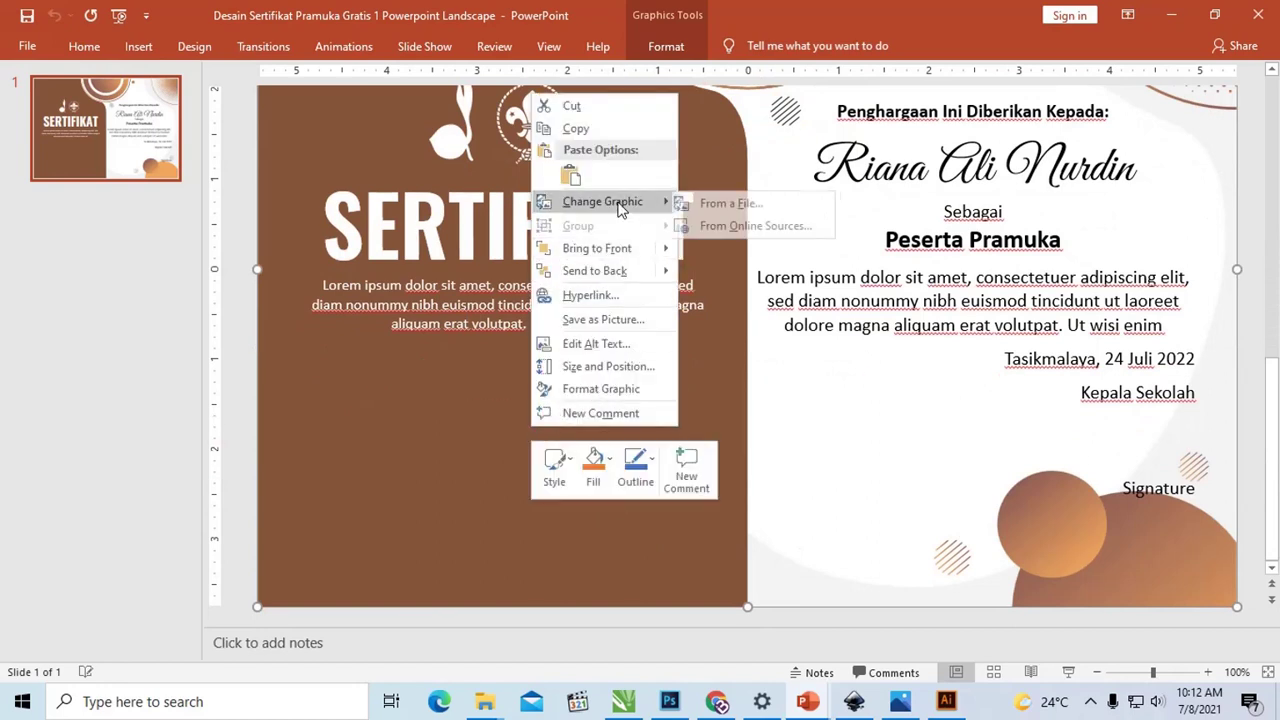
click(428, 380)
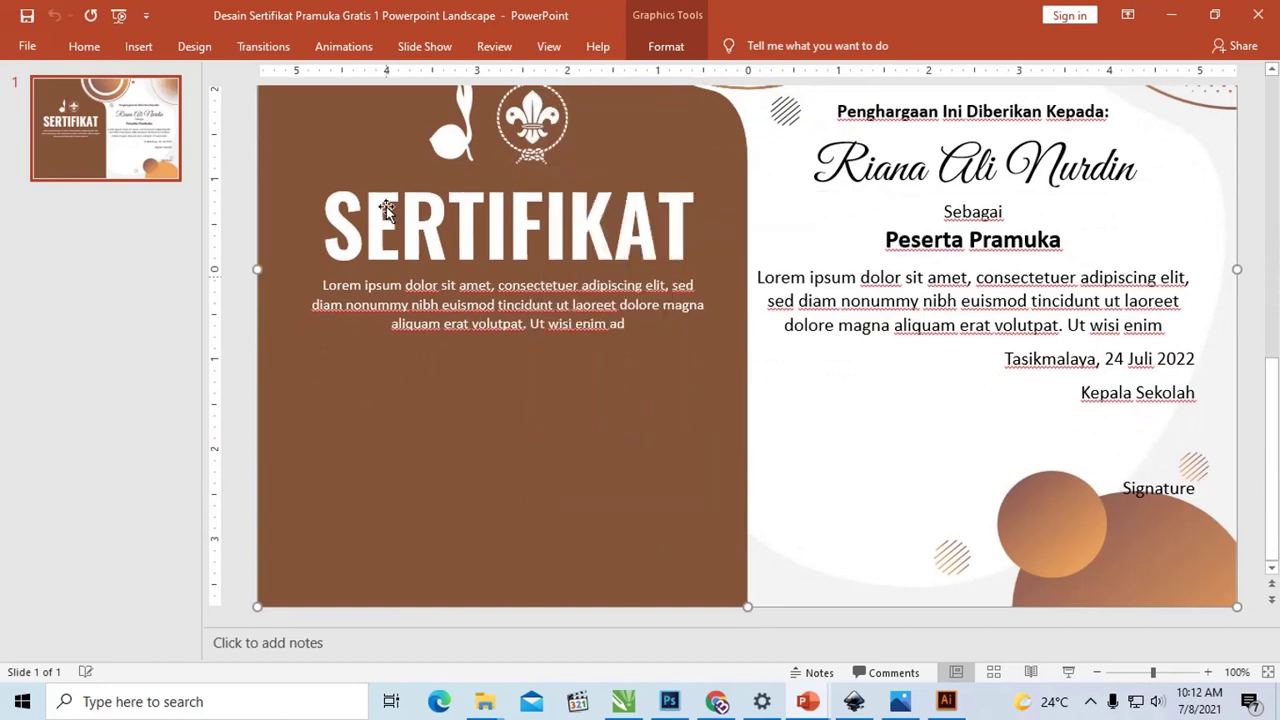
click(138, 47)
click(305, 122)
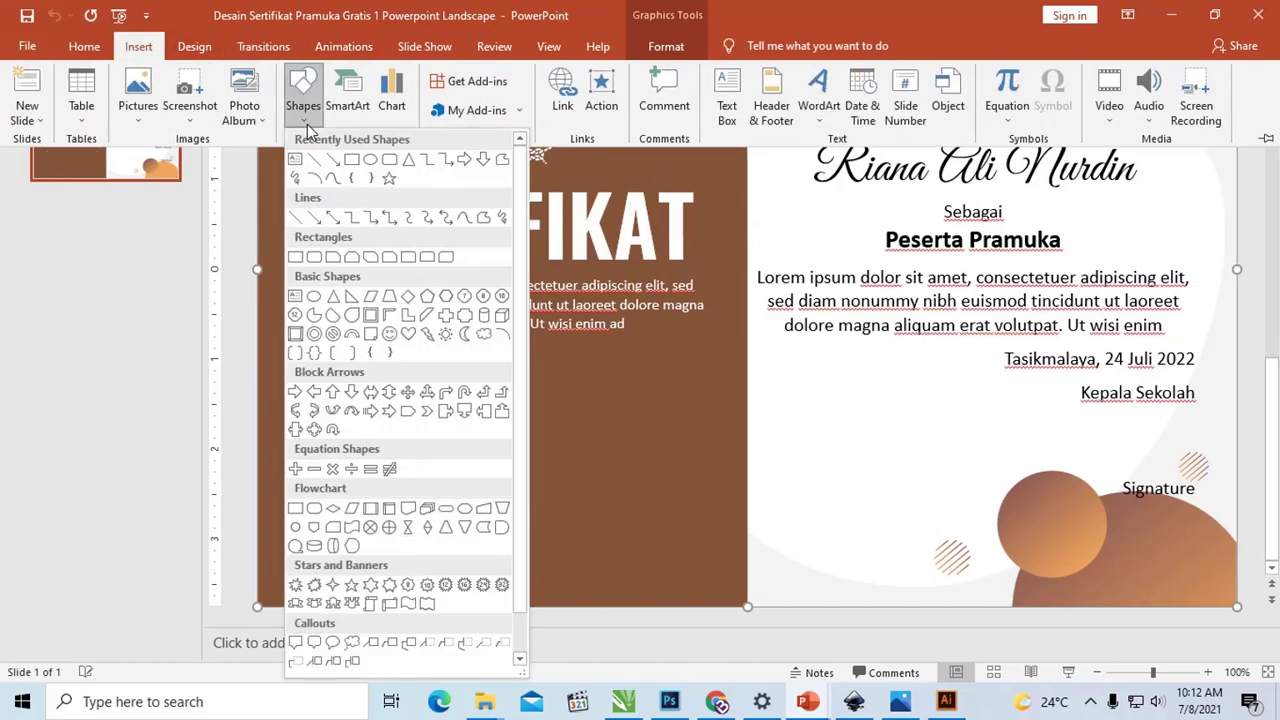
click(672, 416)
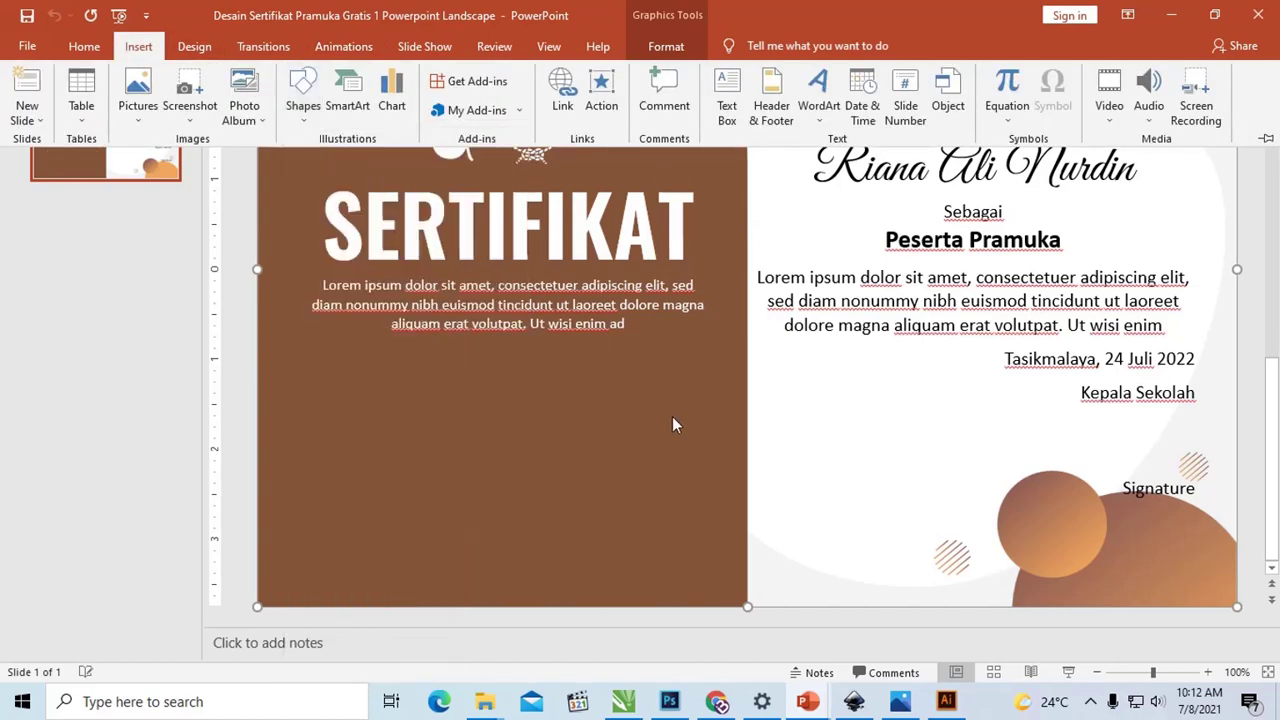
scroll(670, 412, up, 2)
scroll(670, 412, up, 3)
scroll(682, 378, down, 1)
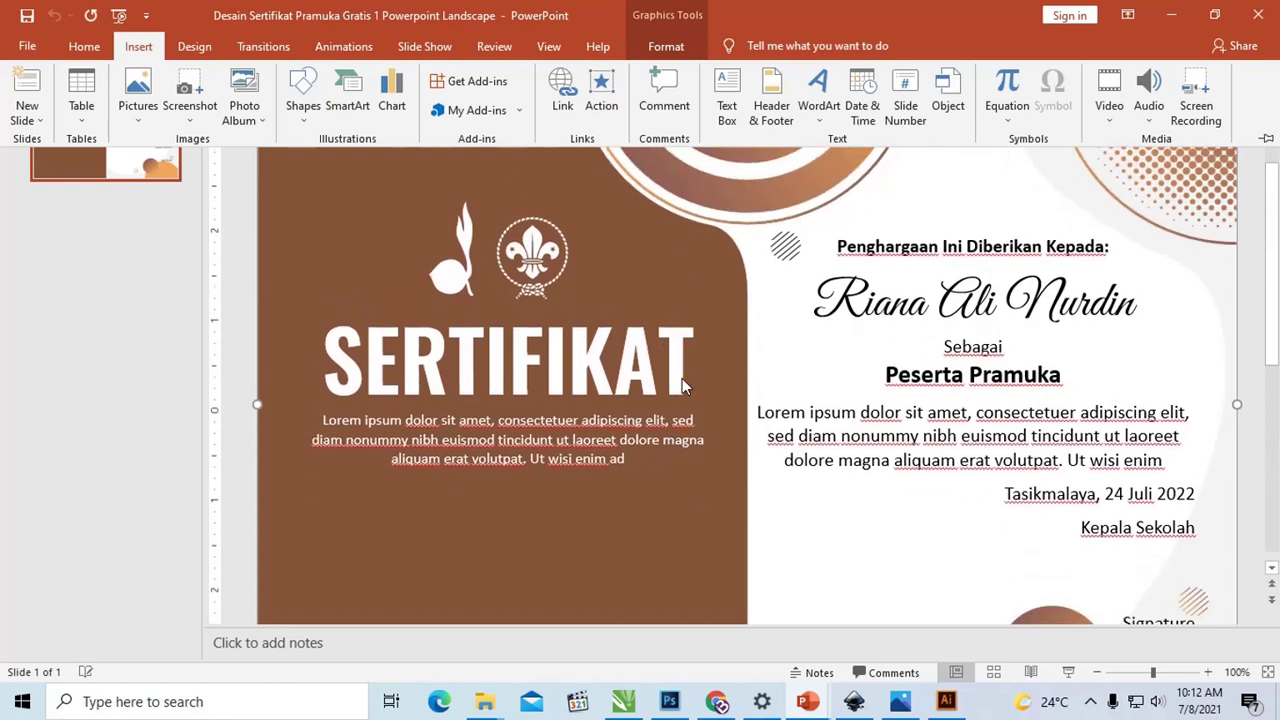
ctrl+scroll(682, 378, down, 3)
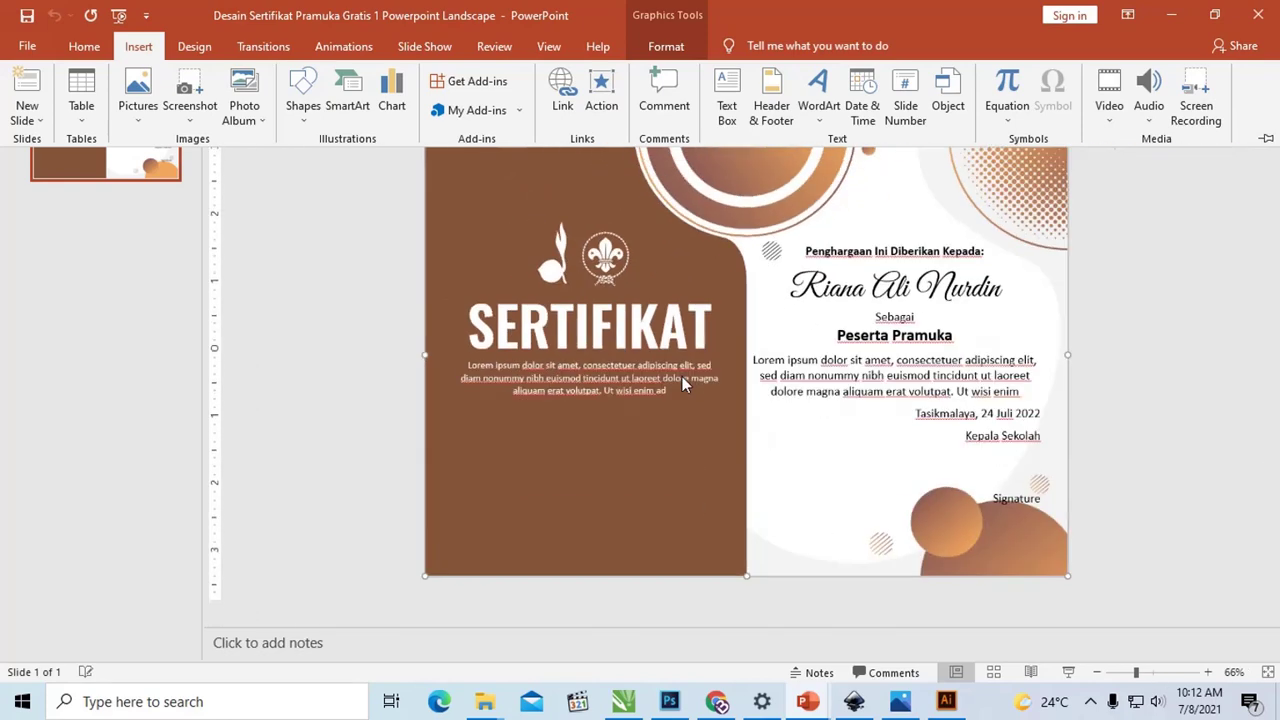
key(ctrl+F1)
- Move the right-hand text block slightly lower and undo a trial nudge of the scout emblem
click(644, 339)
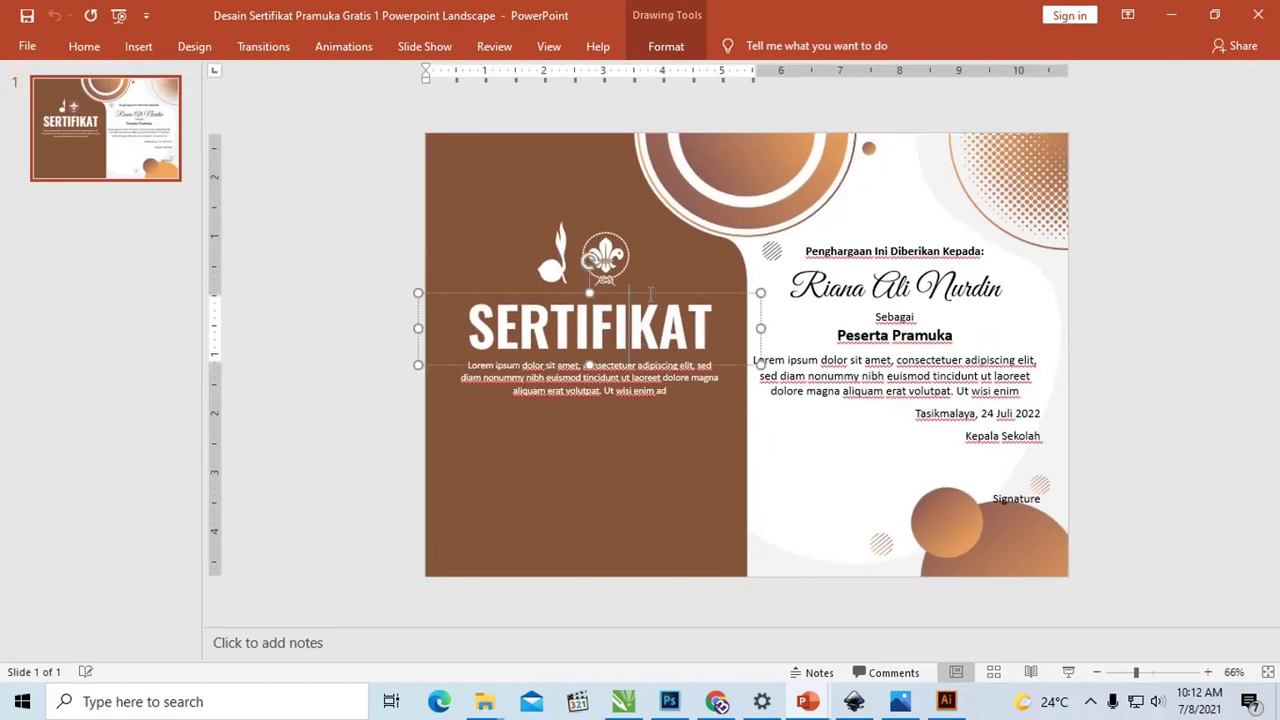
click(631, 379)
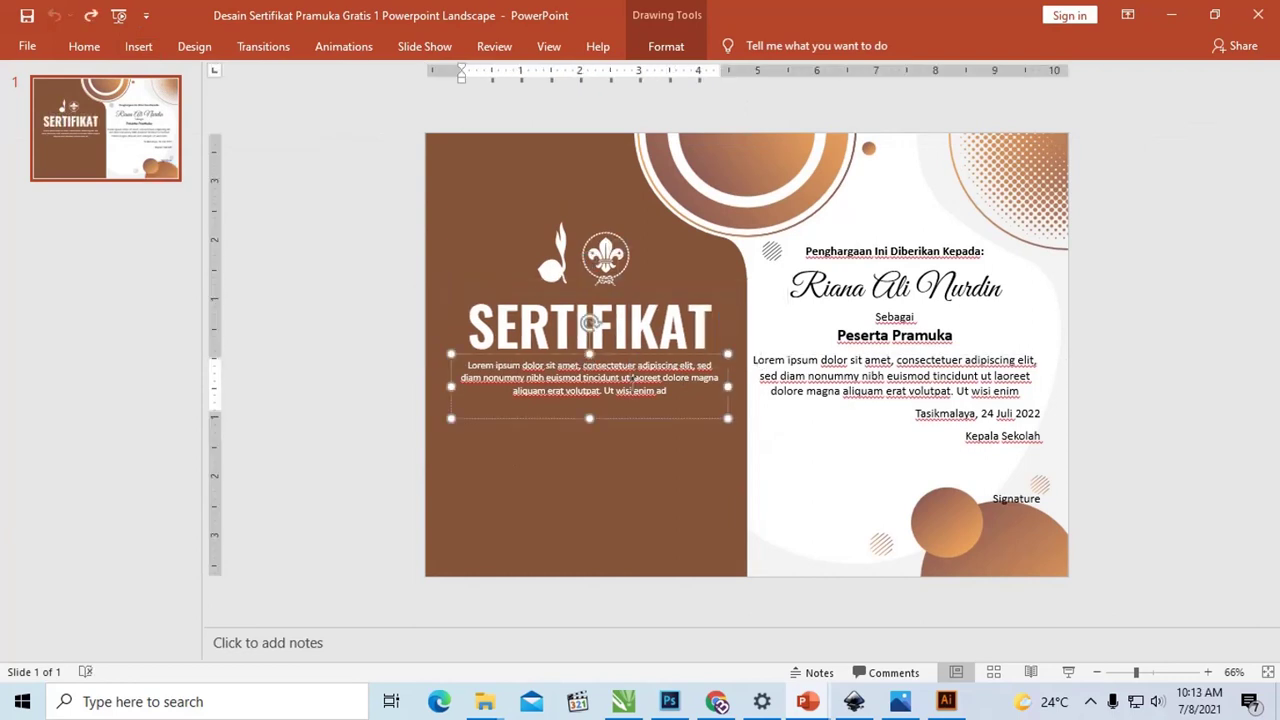
click(845, 335)
drag(836, 232, 830, 267)
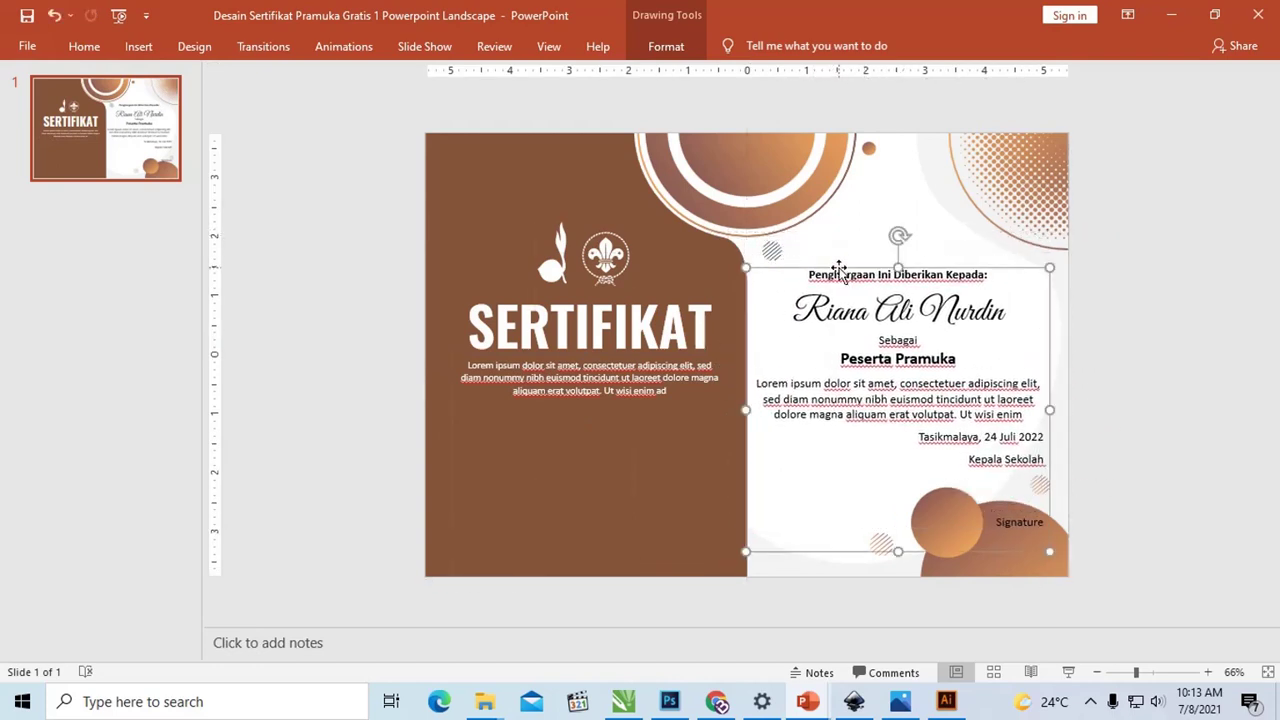
click(576, 256)
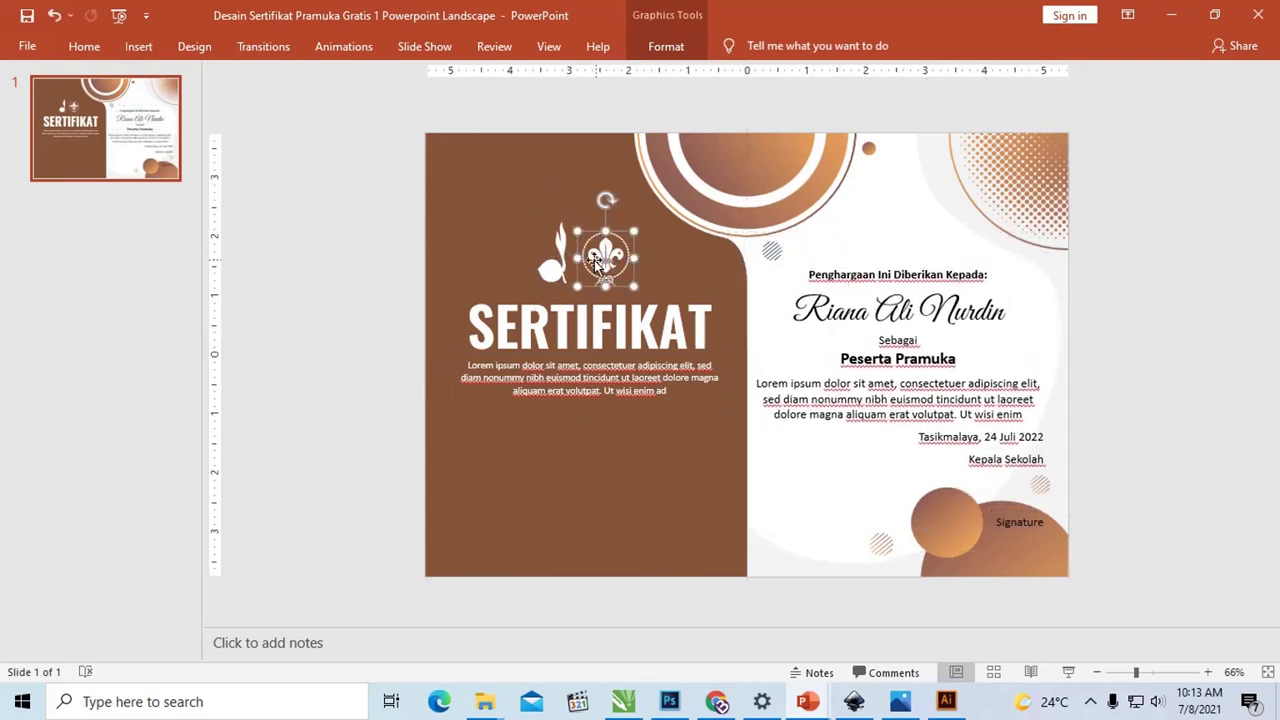
click(556, 256)
drag(622, 257, 627, 247)
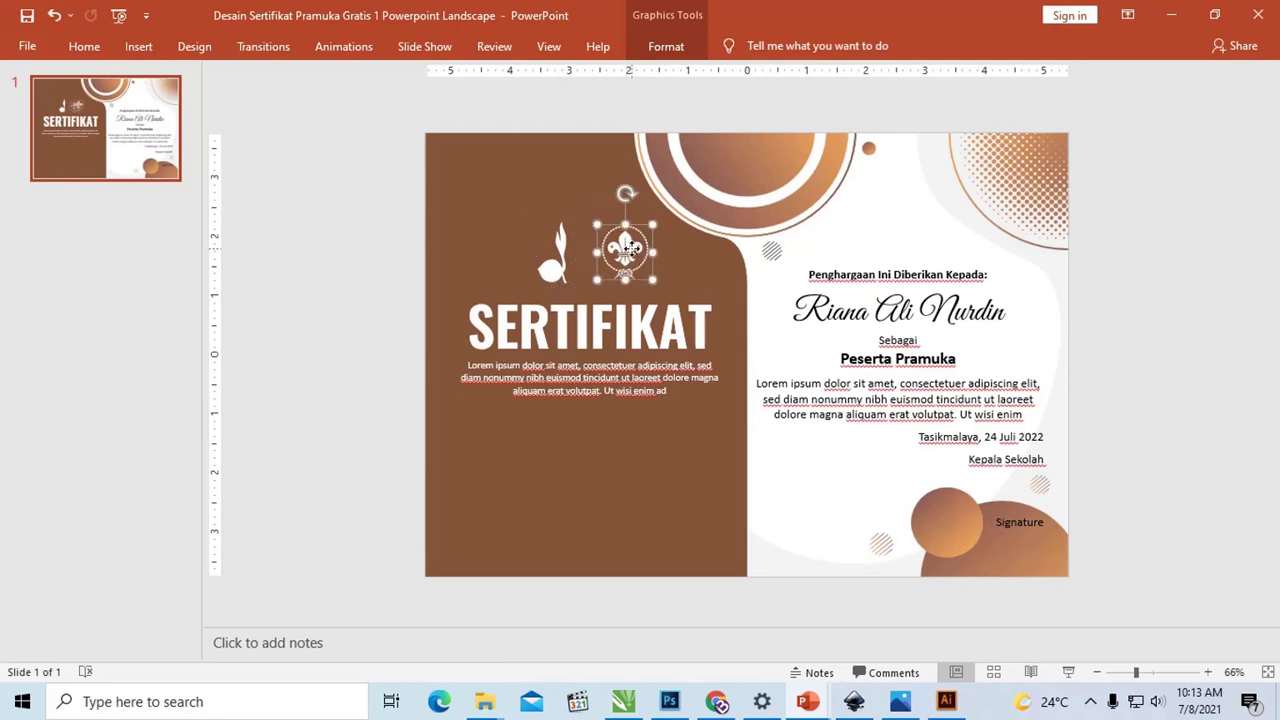
key(ctrl+z)
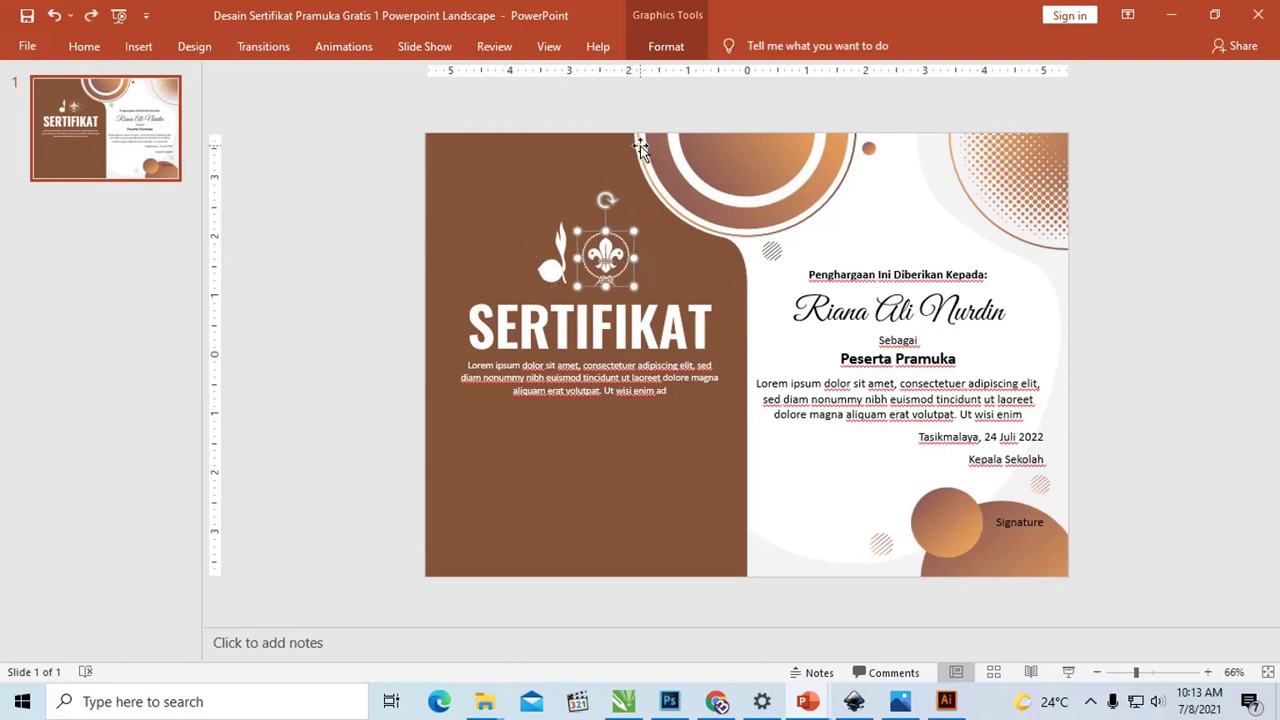
- Preview the emblem's fill colours and move the scout emblem to the brown panel's right edge
click(666, 47)
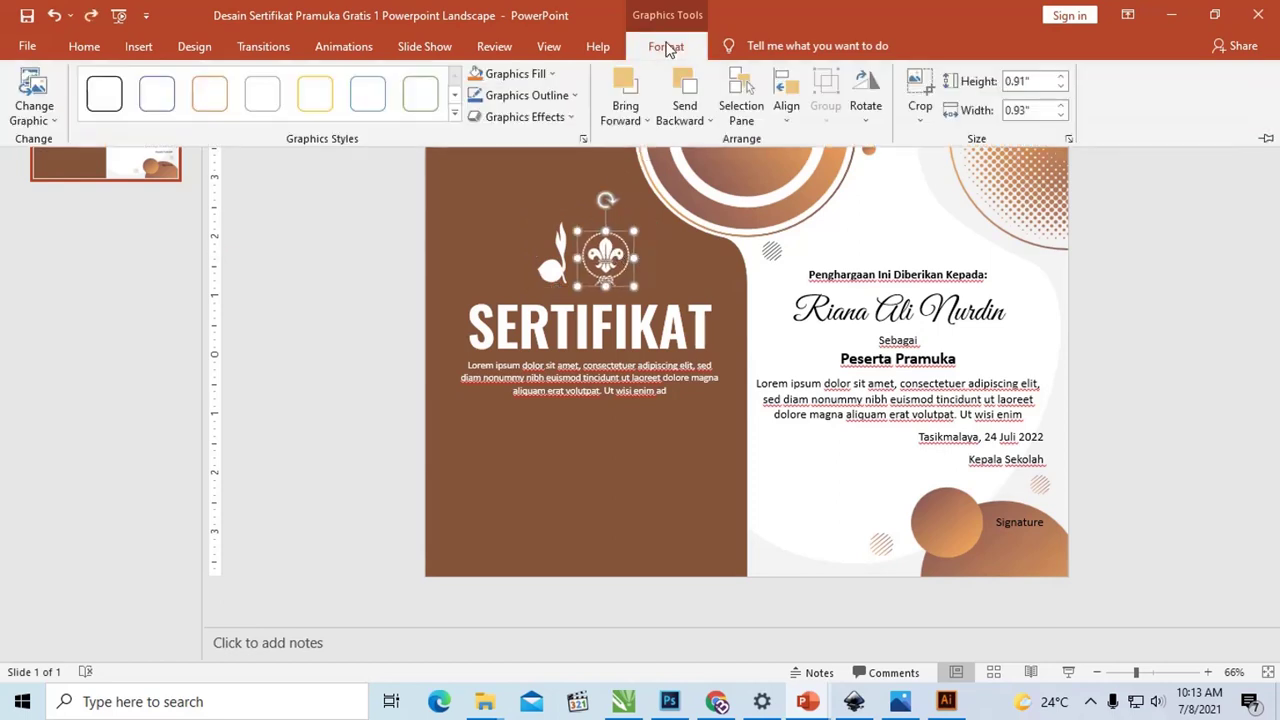
click(533, 77)
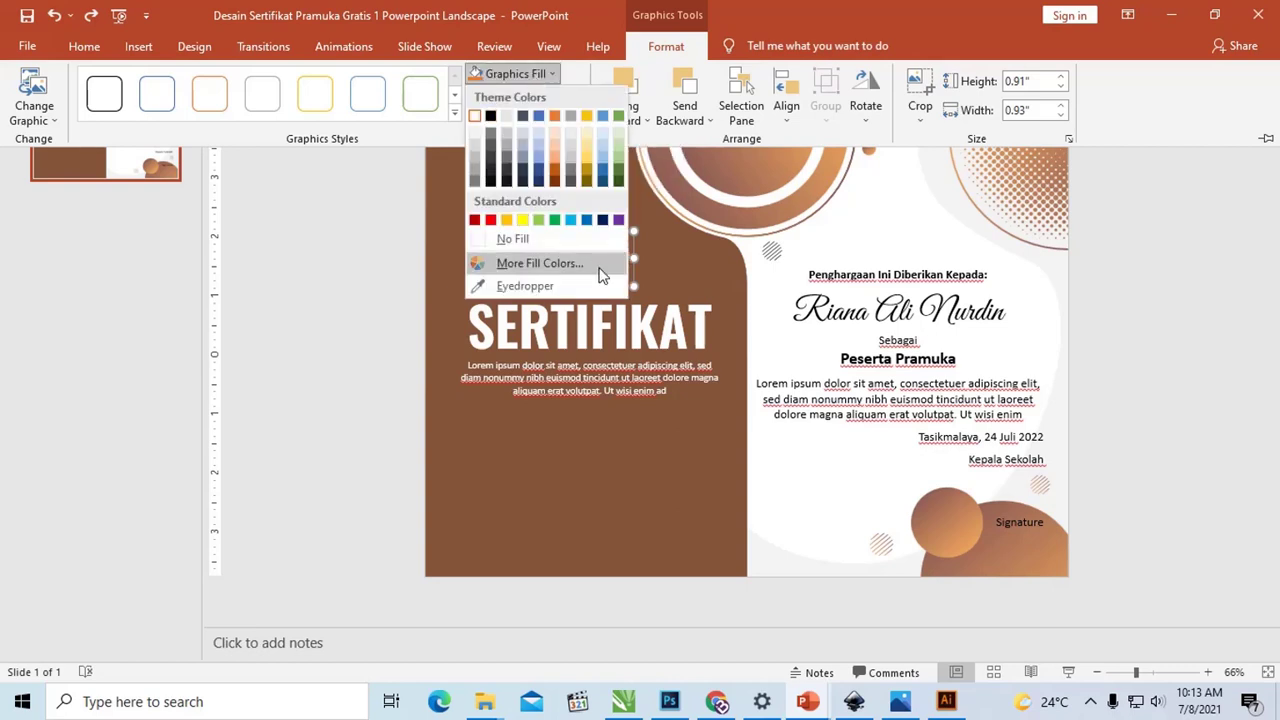
click(556, 150)
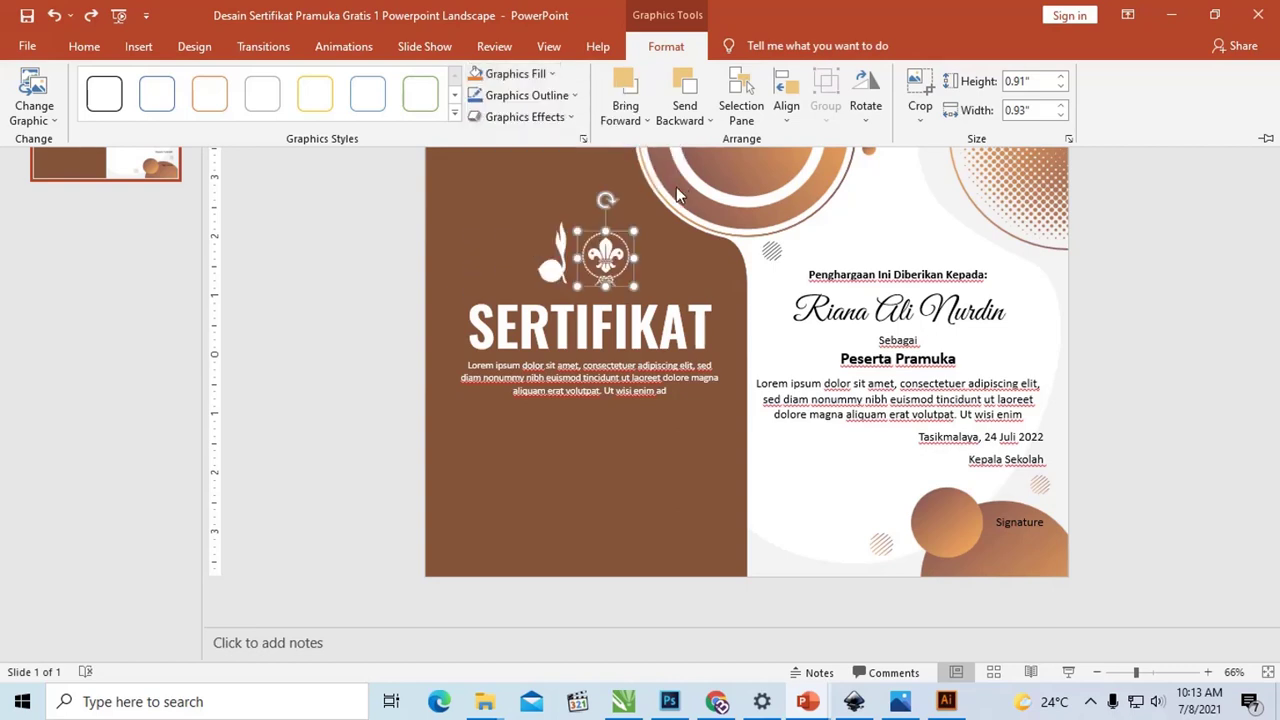
click(607, 245)
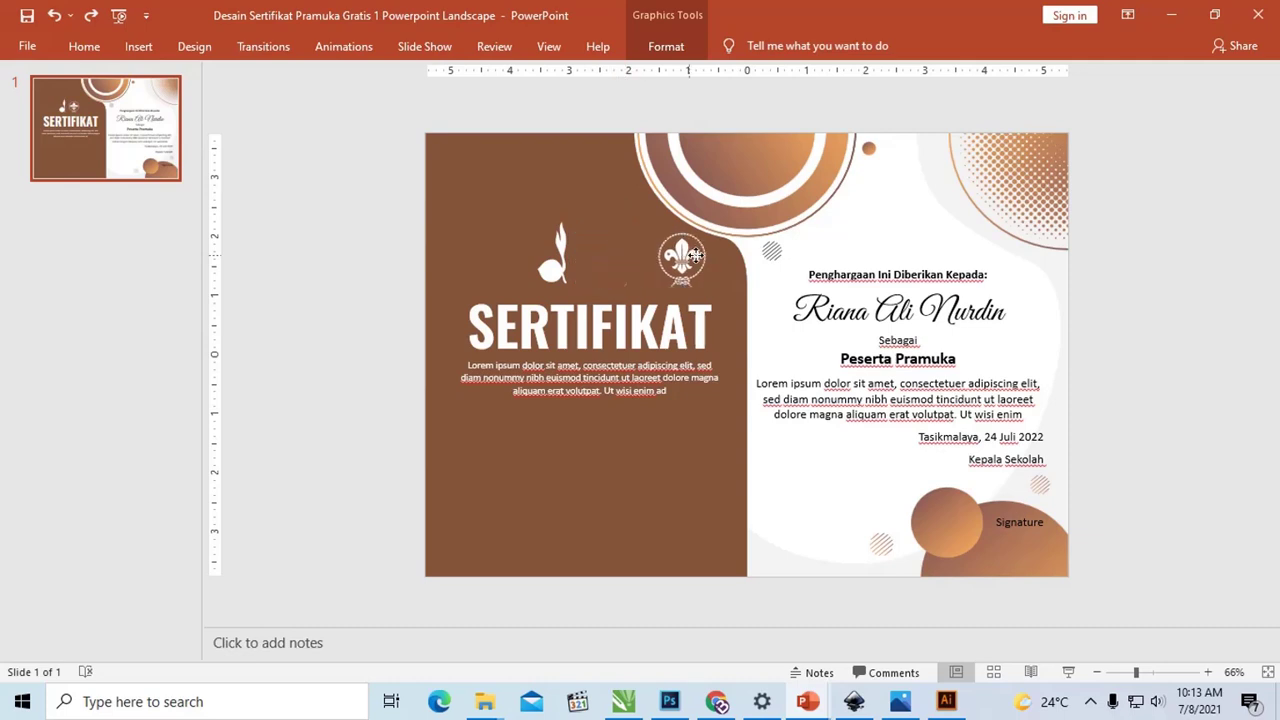
drag(625, 256, 729, 256)
- Preview Graphics Fill colours on the emblem and music note, then close the landscape presentation
click(662, 47)
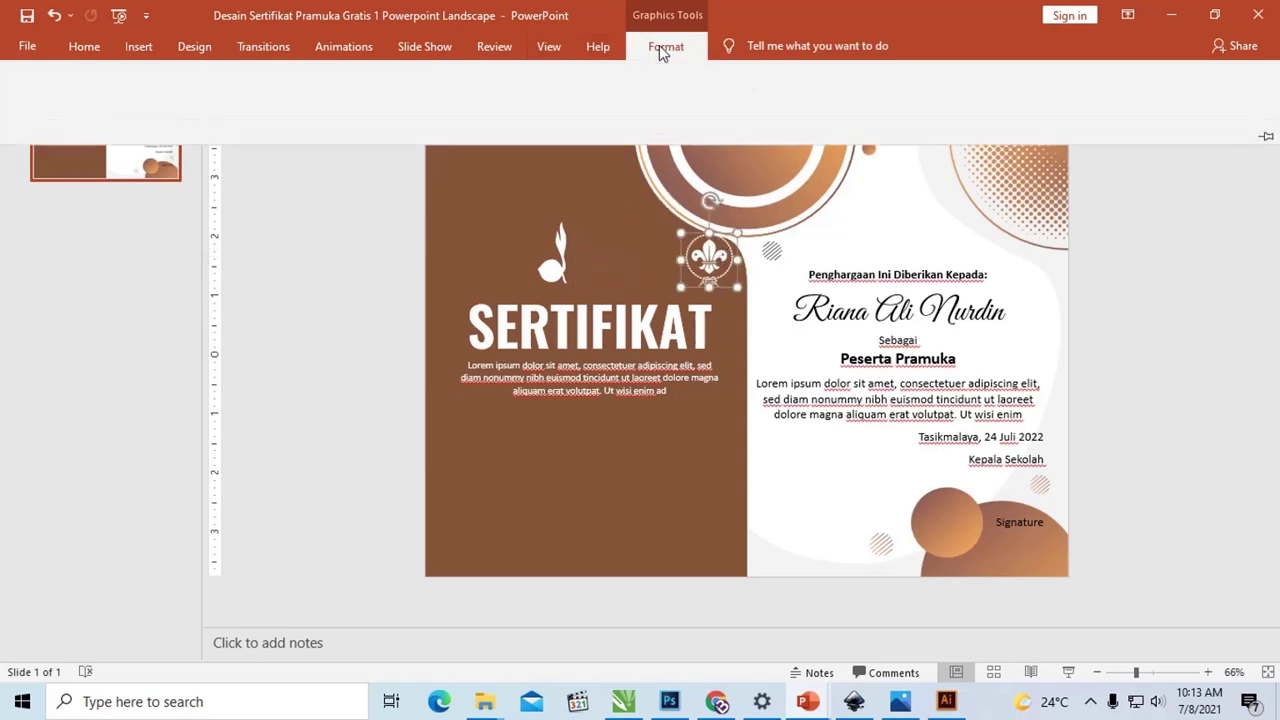
click(522, 75)
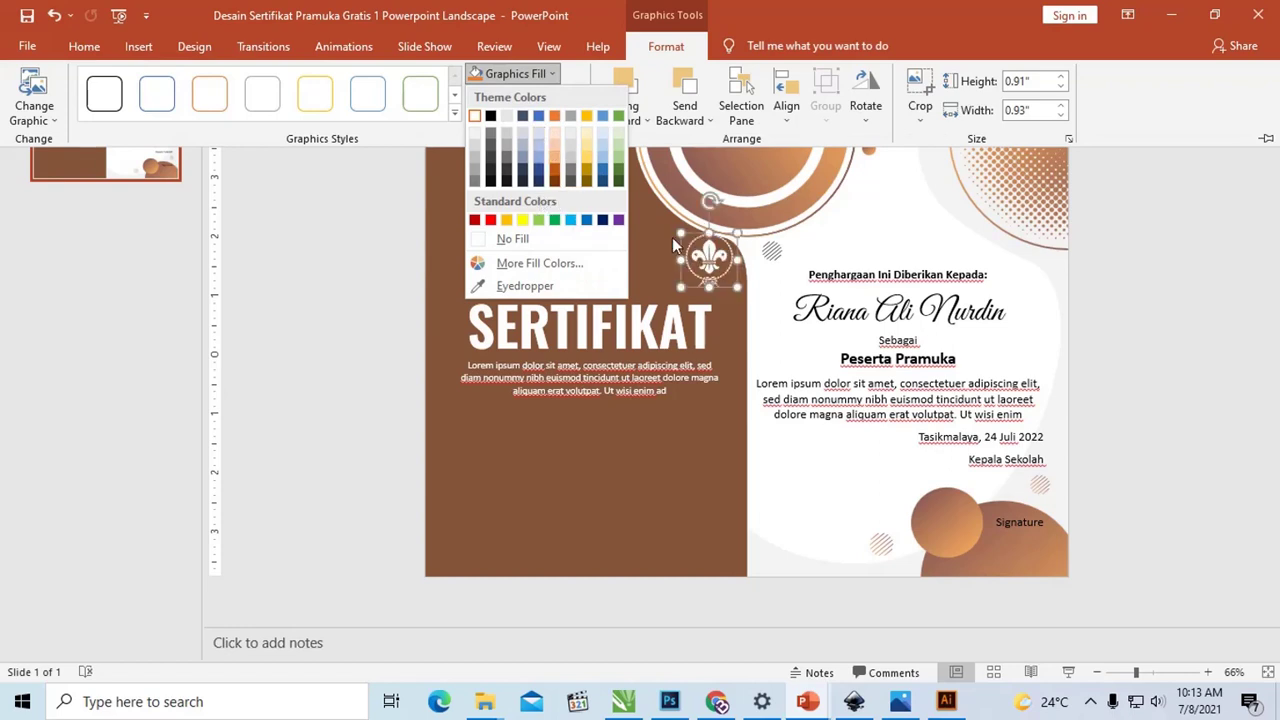
click(650, 205)
key(ctrl+F1)
click(557, 245)
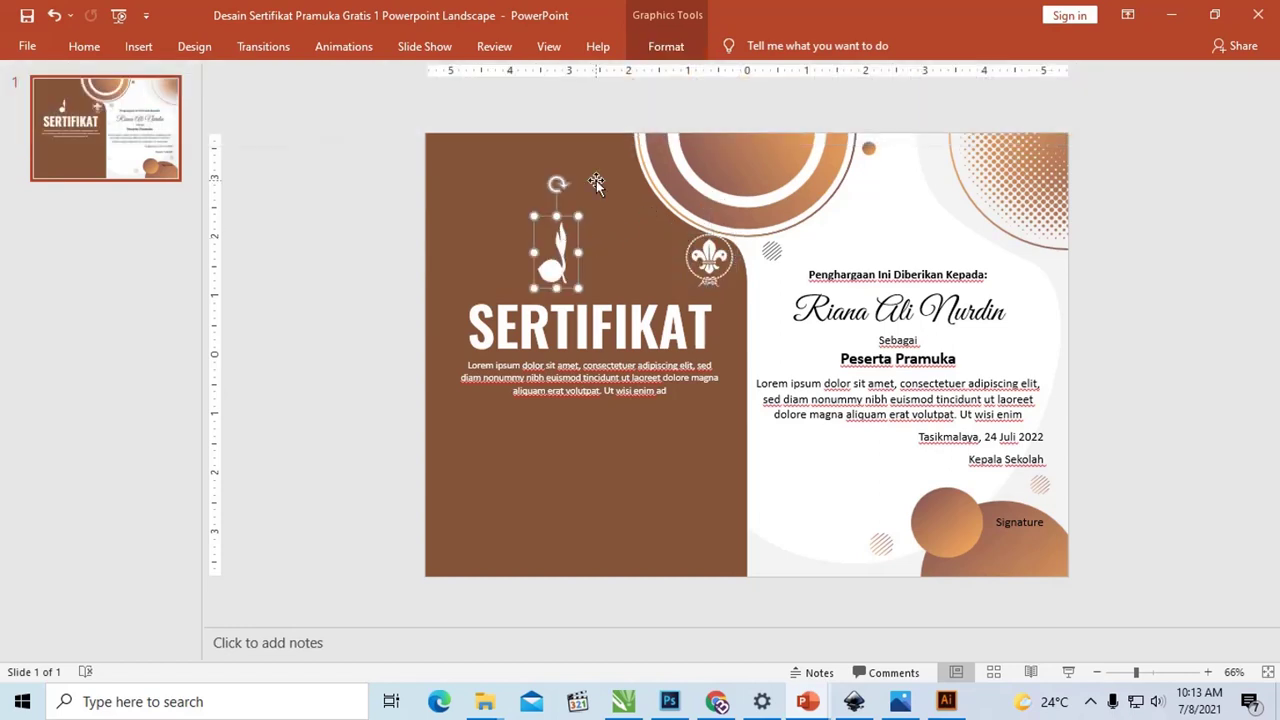
click(663, 50)
click(527, 74)
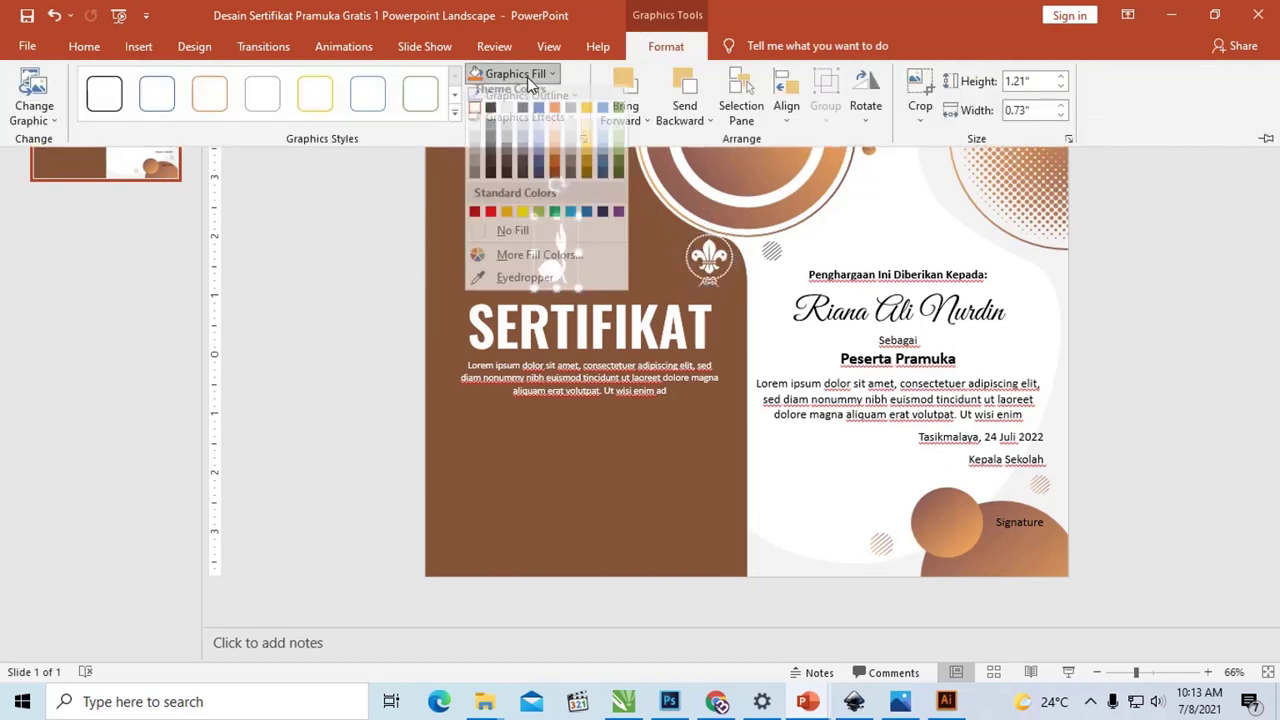
click(640, 185)
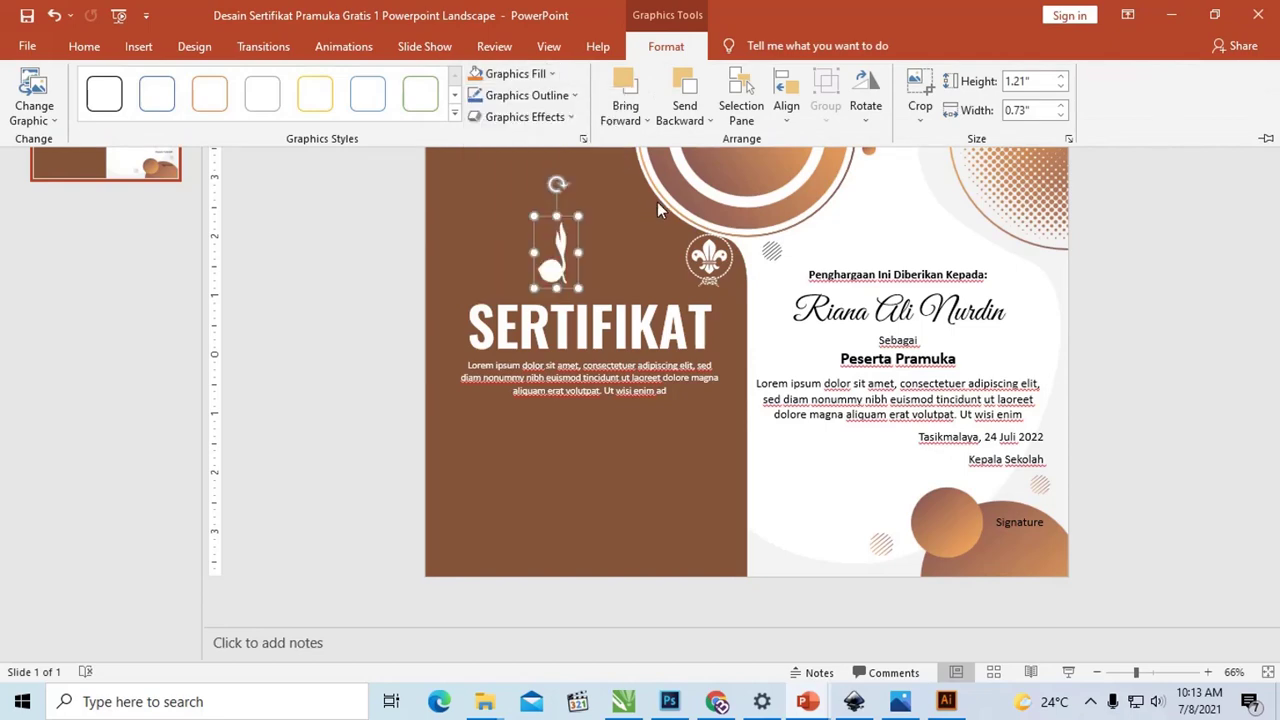
click(1258, 12)
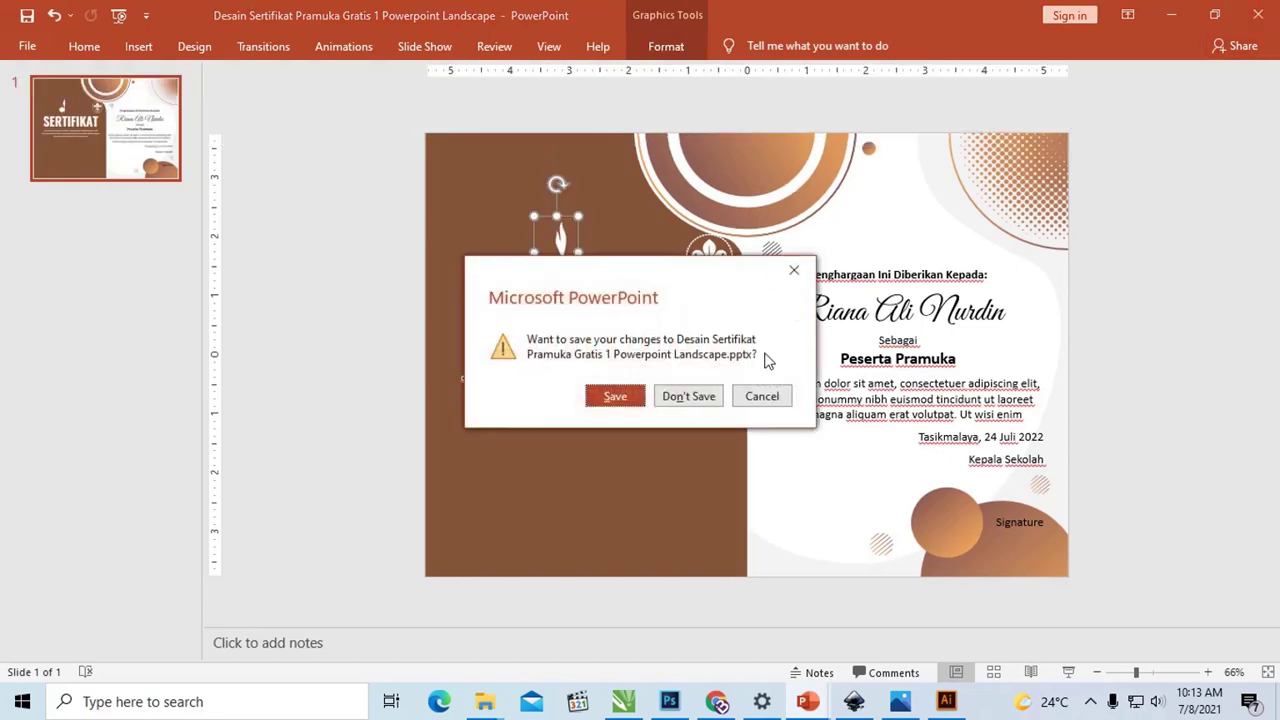
- Discard changes to the landscape file, inspect the portrait certificate's name box, and close it
click(699, 396)
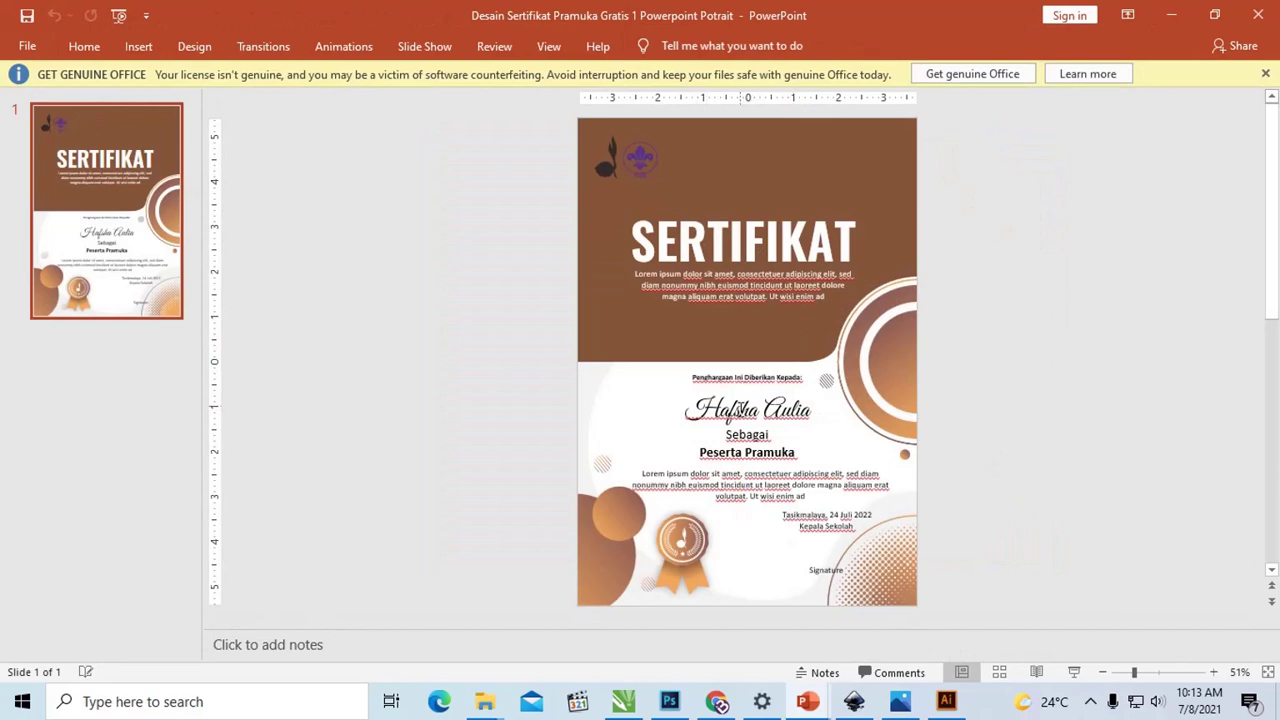
click(740, 410)
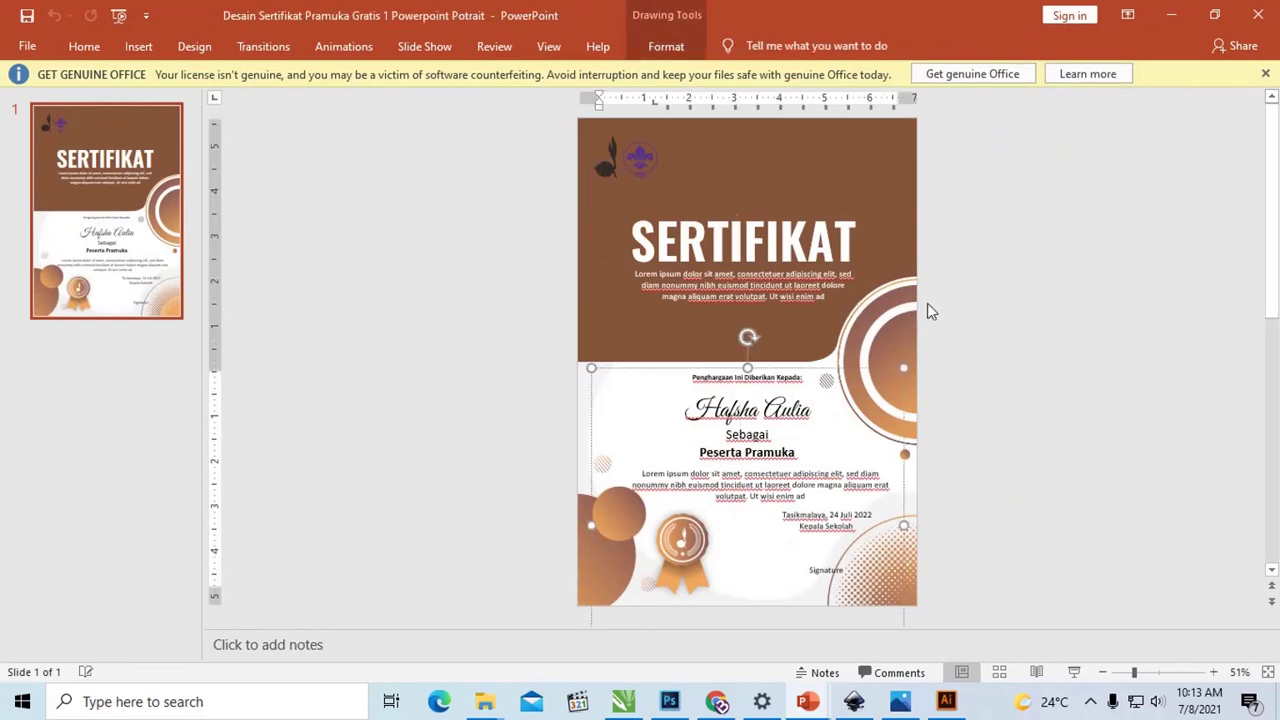
click(1258, 12)
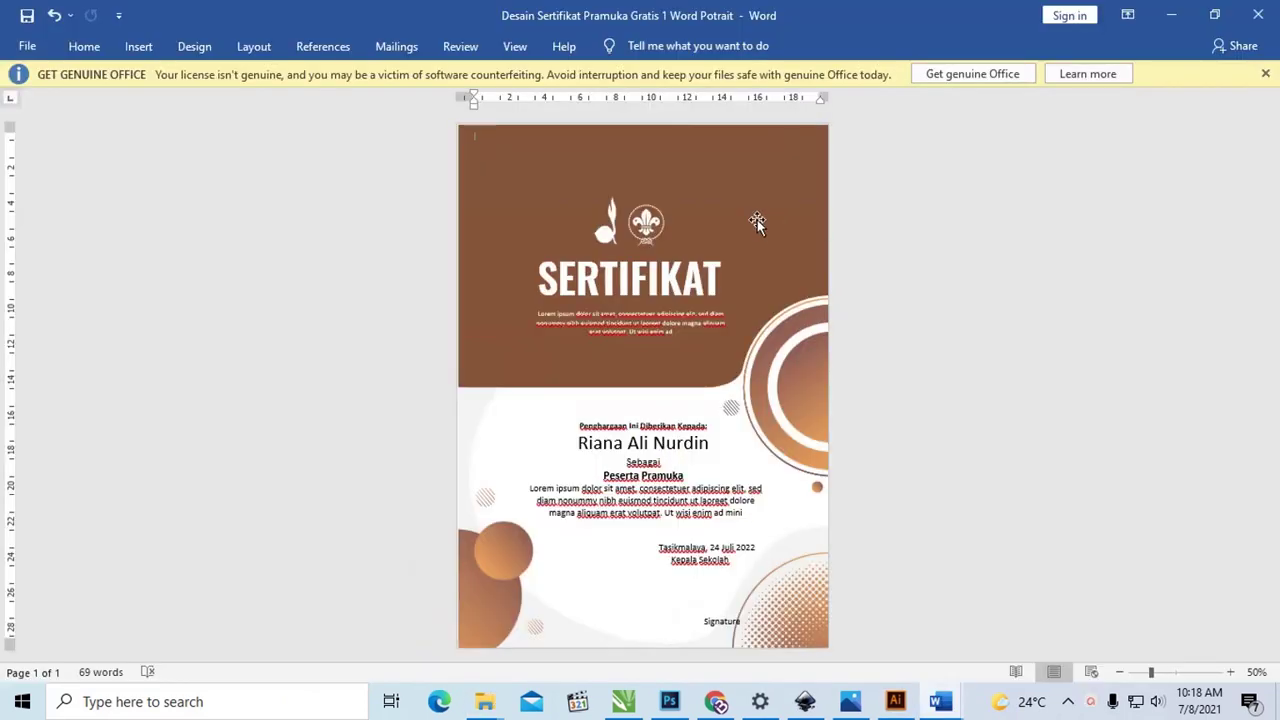
- Draw a new text box above the SERTIFIKAT title and nudge it slightly left
click(590, 268)
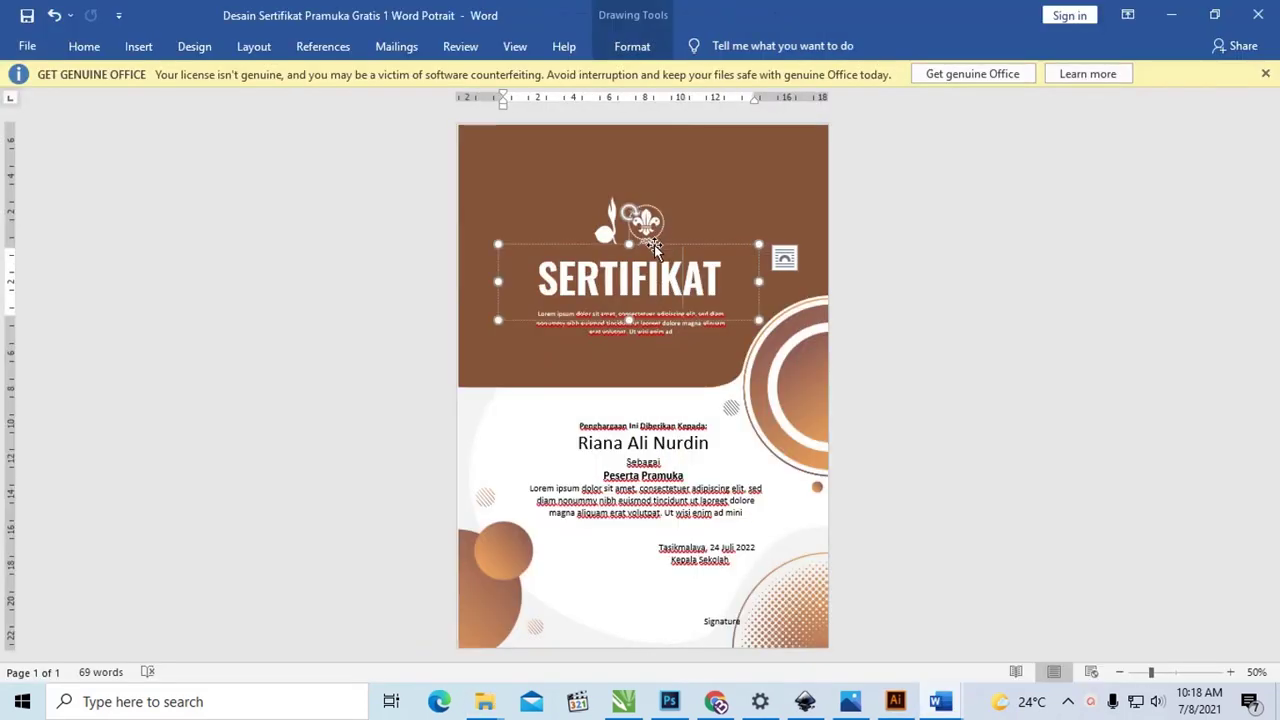
click(139, 47)
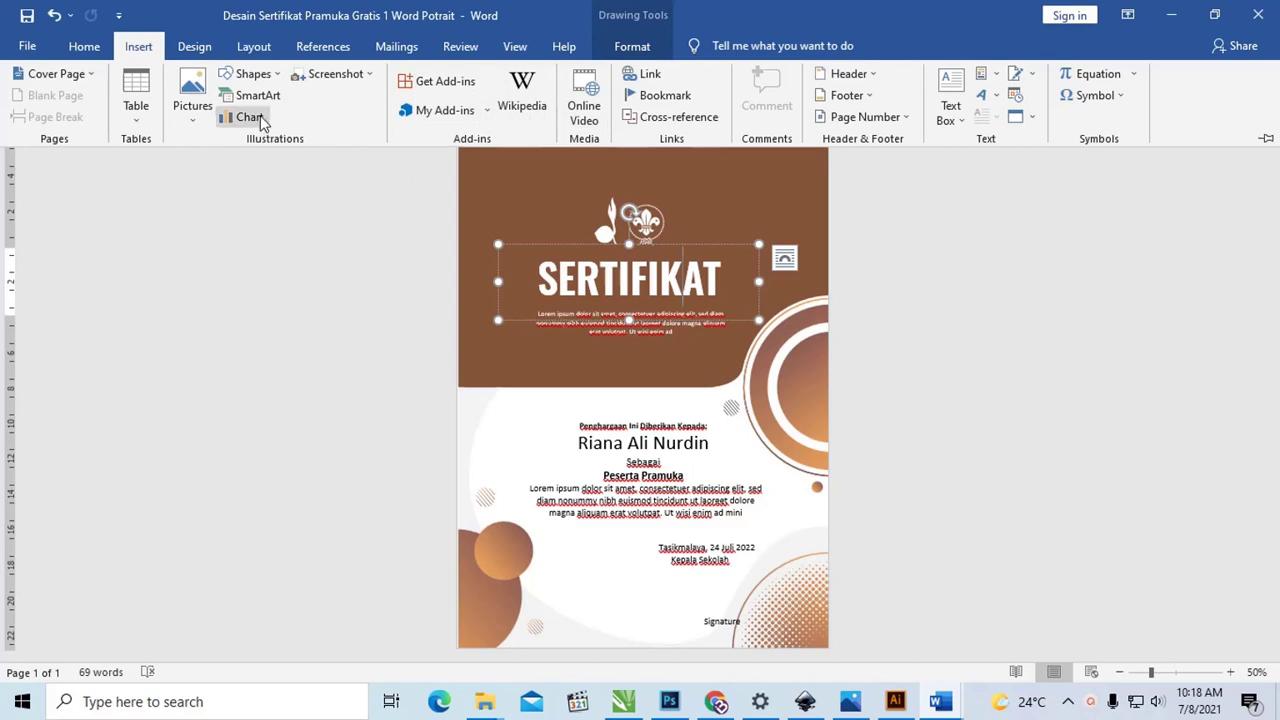
click(253, 74)
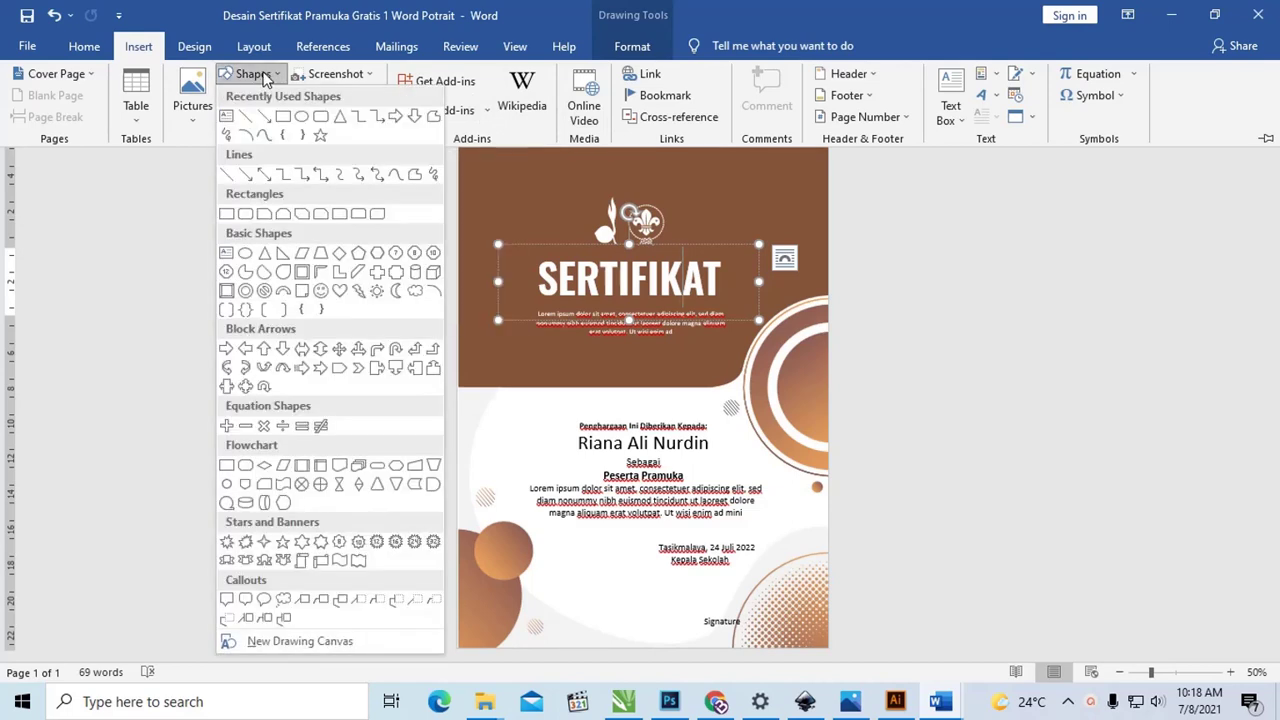
click(227, 118)
drag(531, 168, 814, 245)
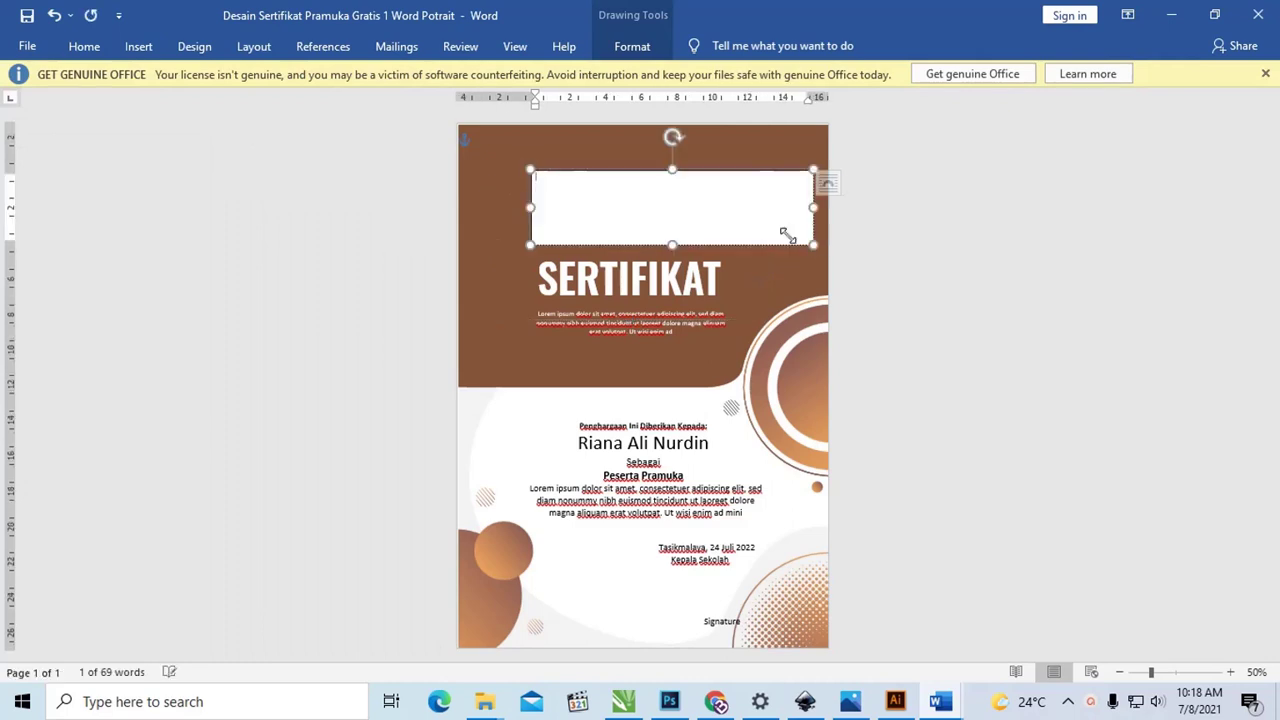
click(1265, 75)
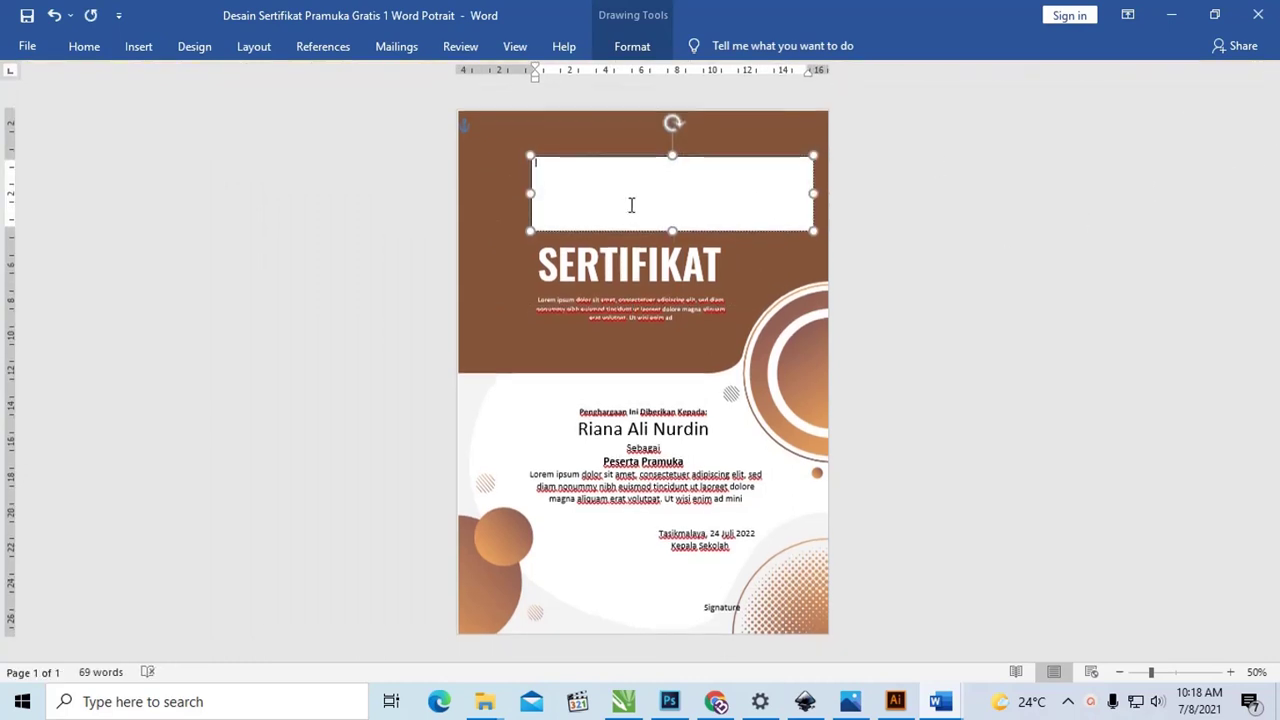
drag(694, 156, 679, 156)
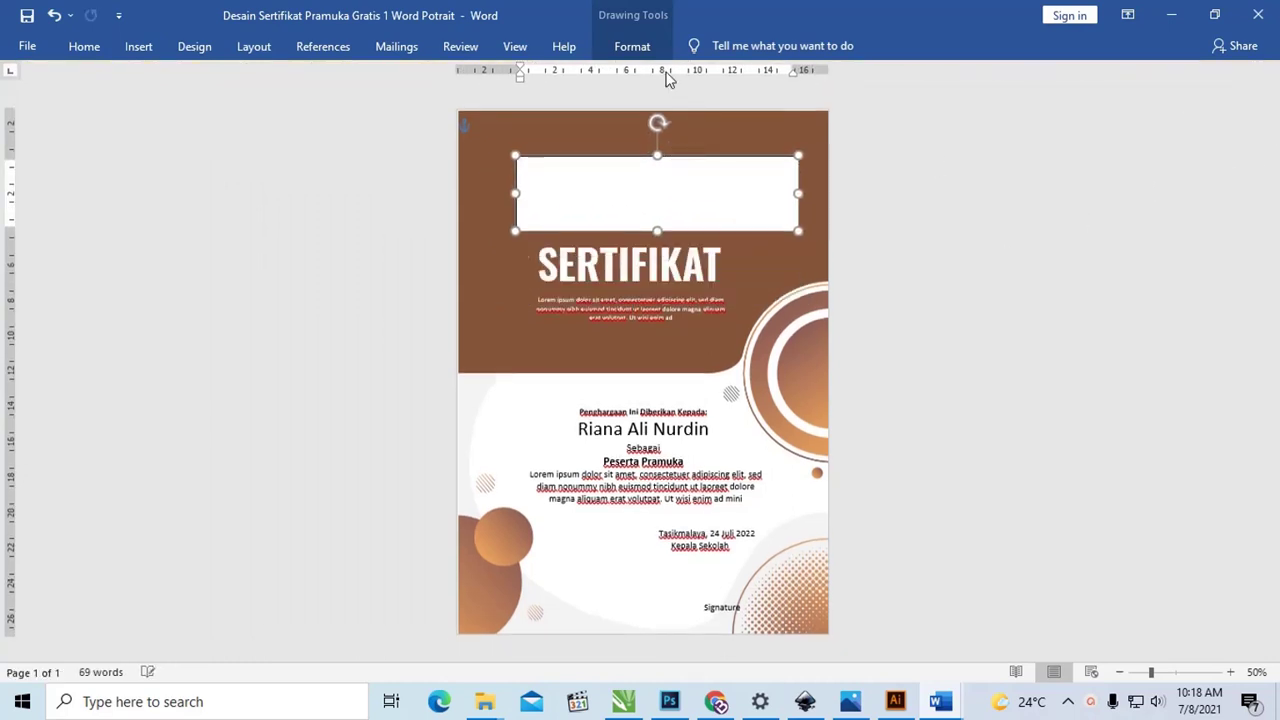
- Give the logo box No Fill and No Outline, then check it apart from the heading
click(641, 48)
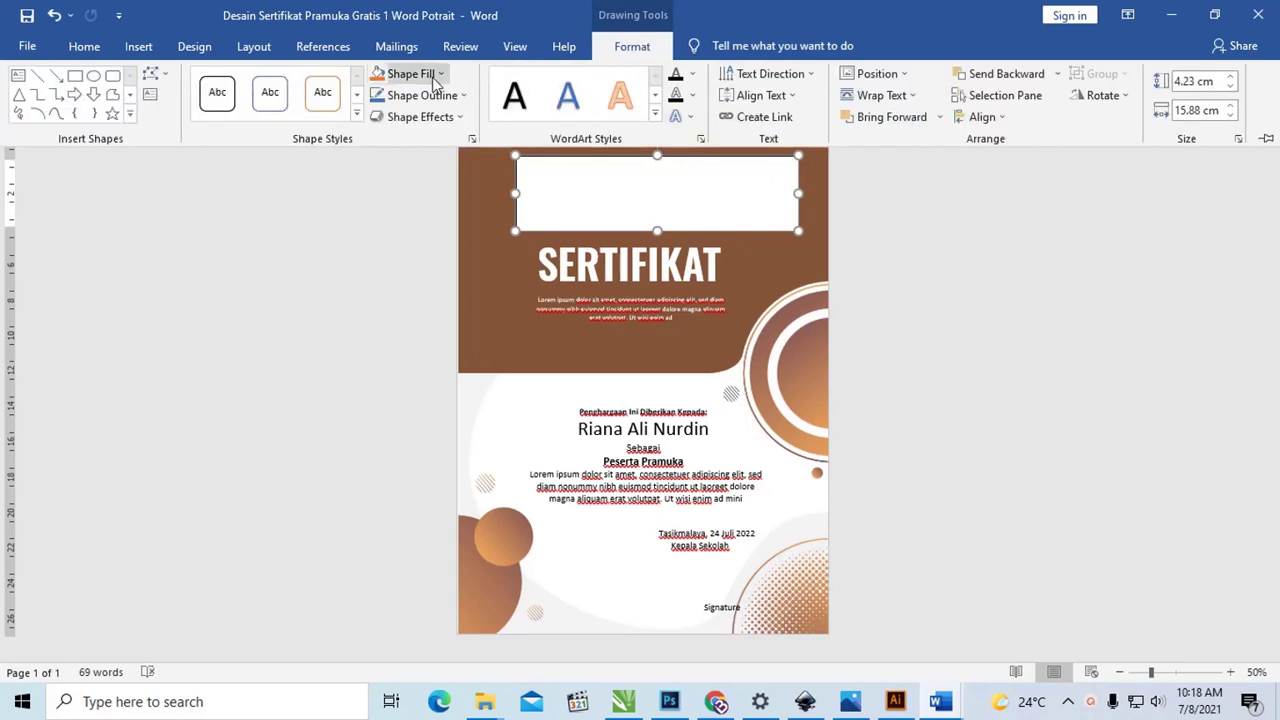
click(421, 74)
click(414, 239)
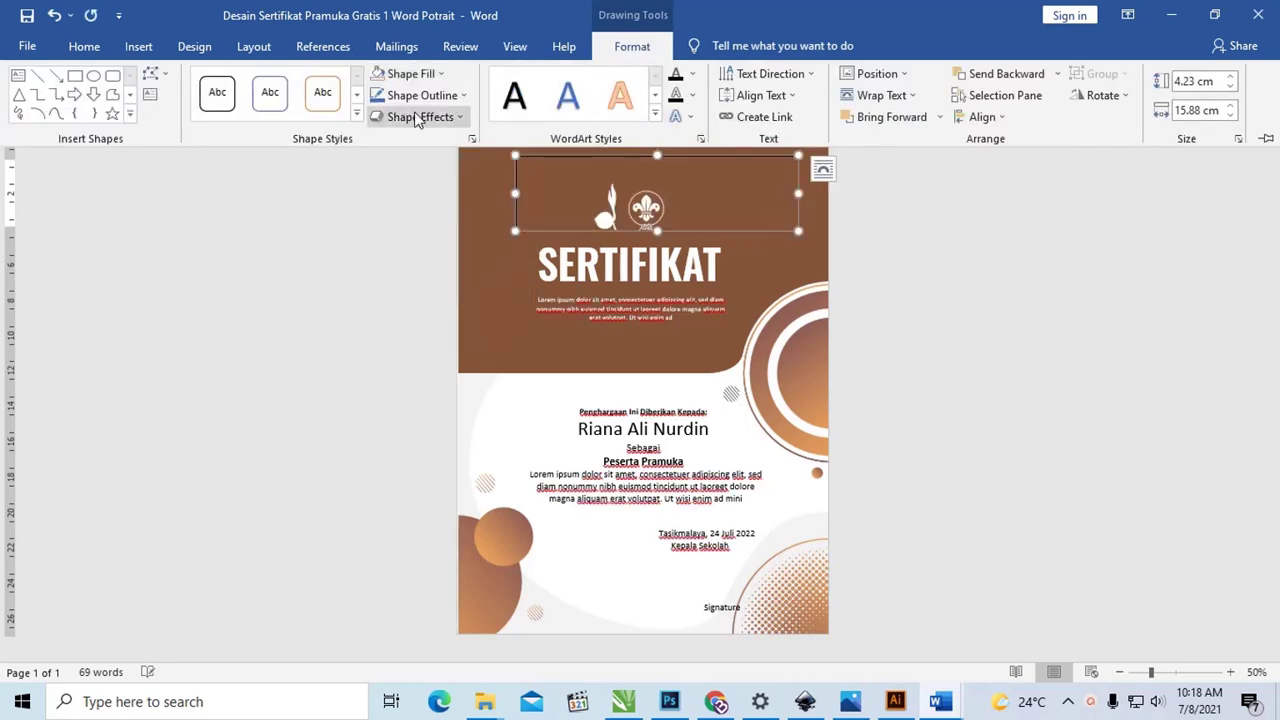
click(410, 95)
click(445, 261)
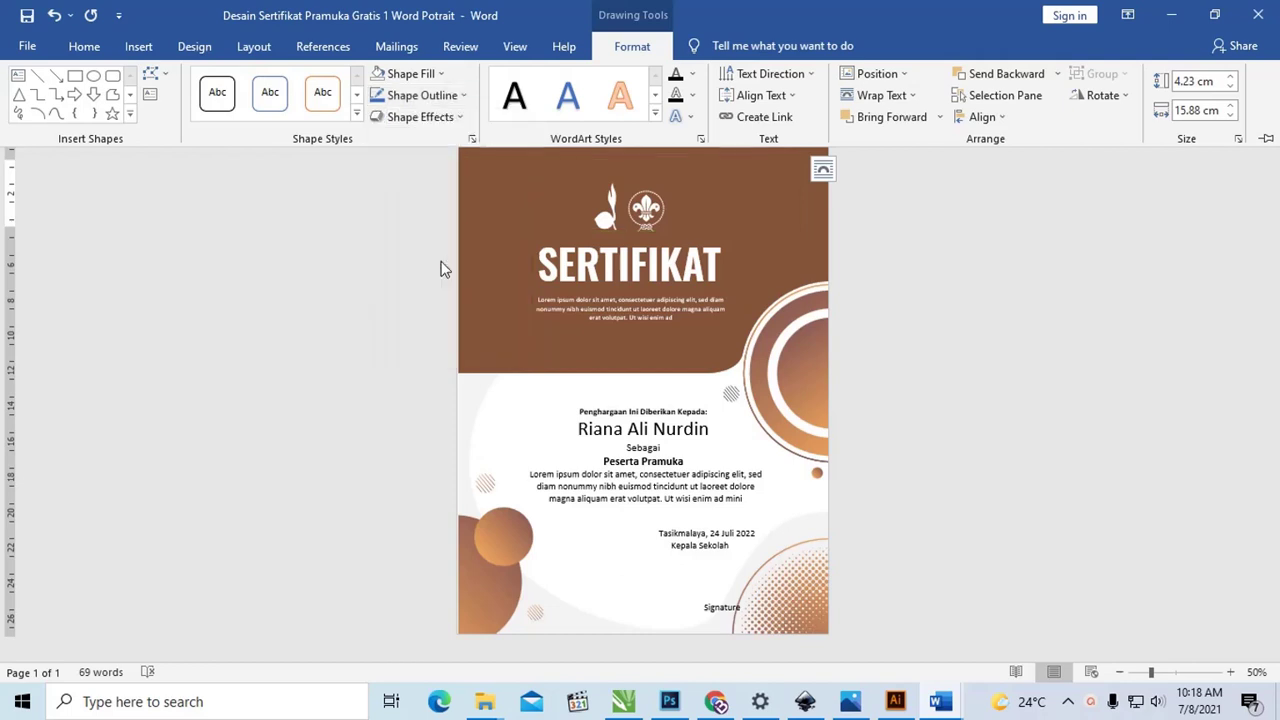
key(ctrl+F1)
click(650, 265)
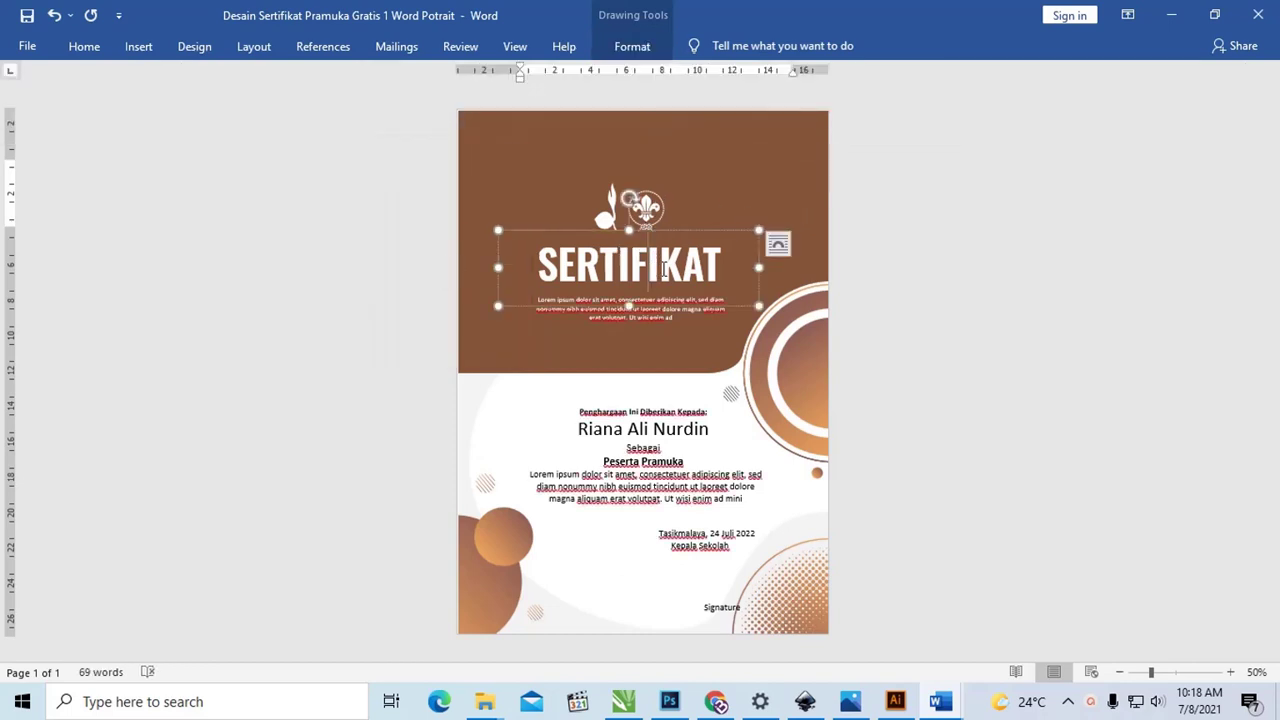
double_click(650, 265)
click(703, 151)
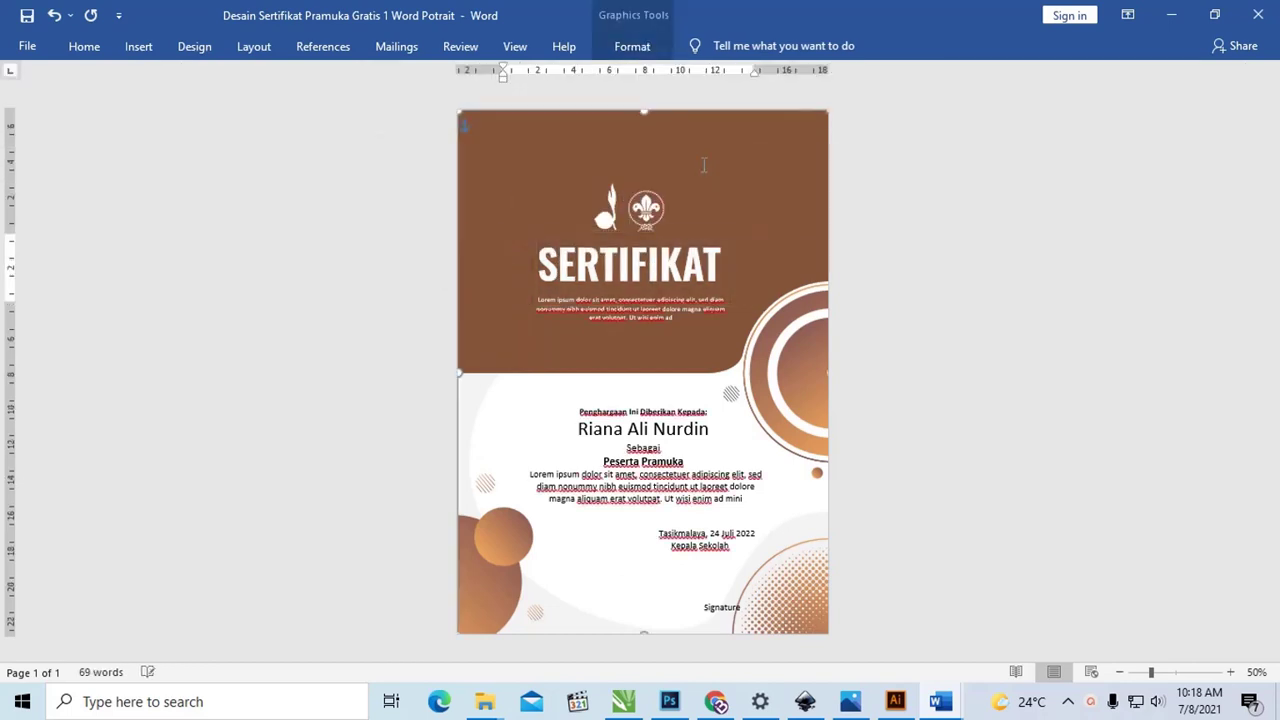
click(706, 160)
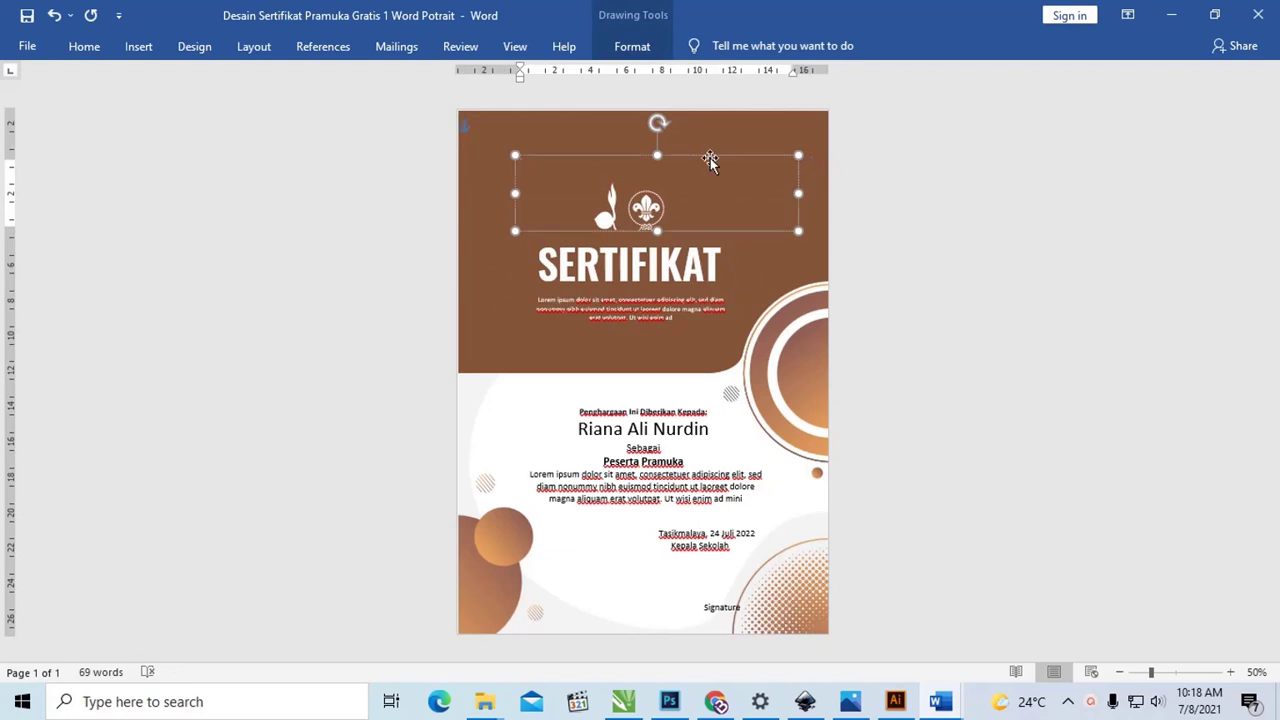
key(Escape)
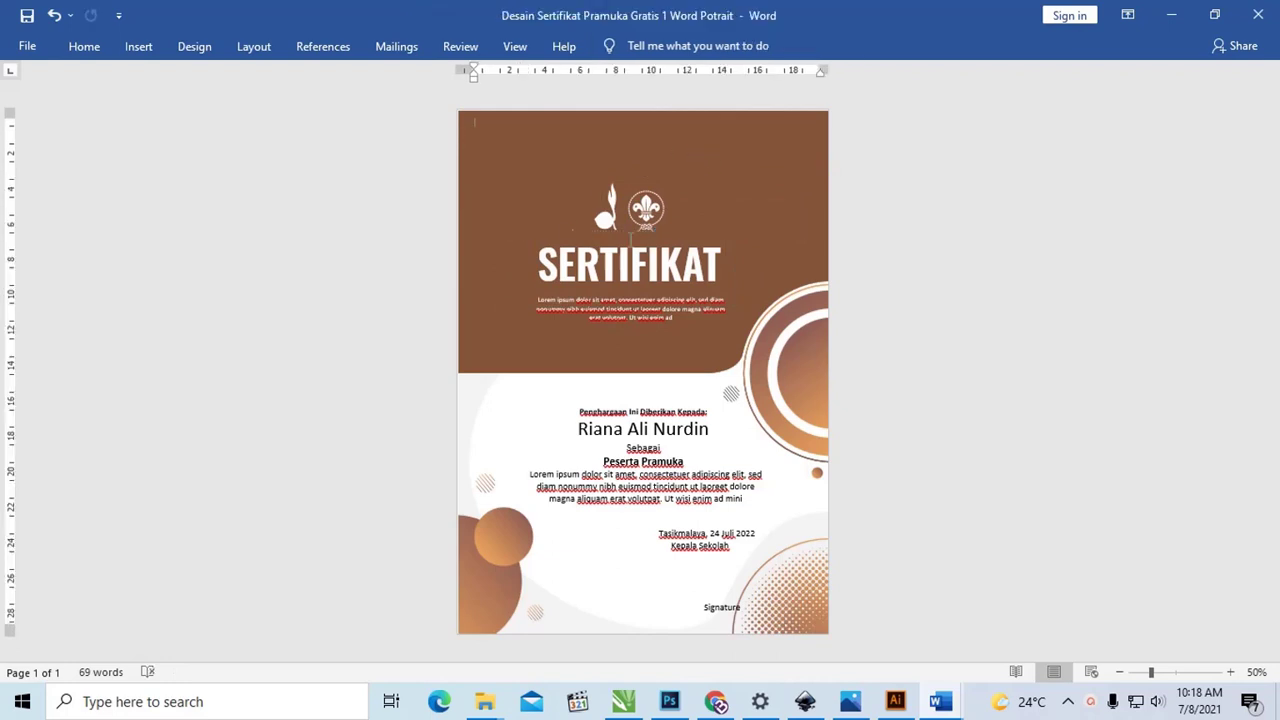
- Preview fill colours on the fleur-de-lis logo without recolouring, leaving it white
click(648, 208)
click(632, 46)
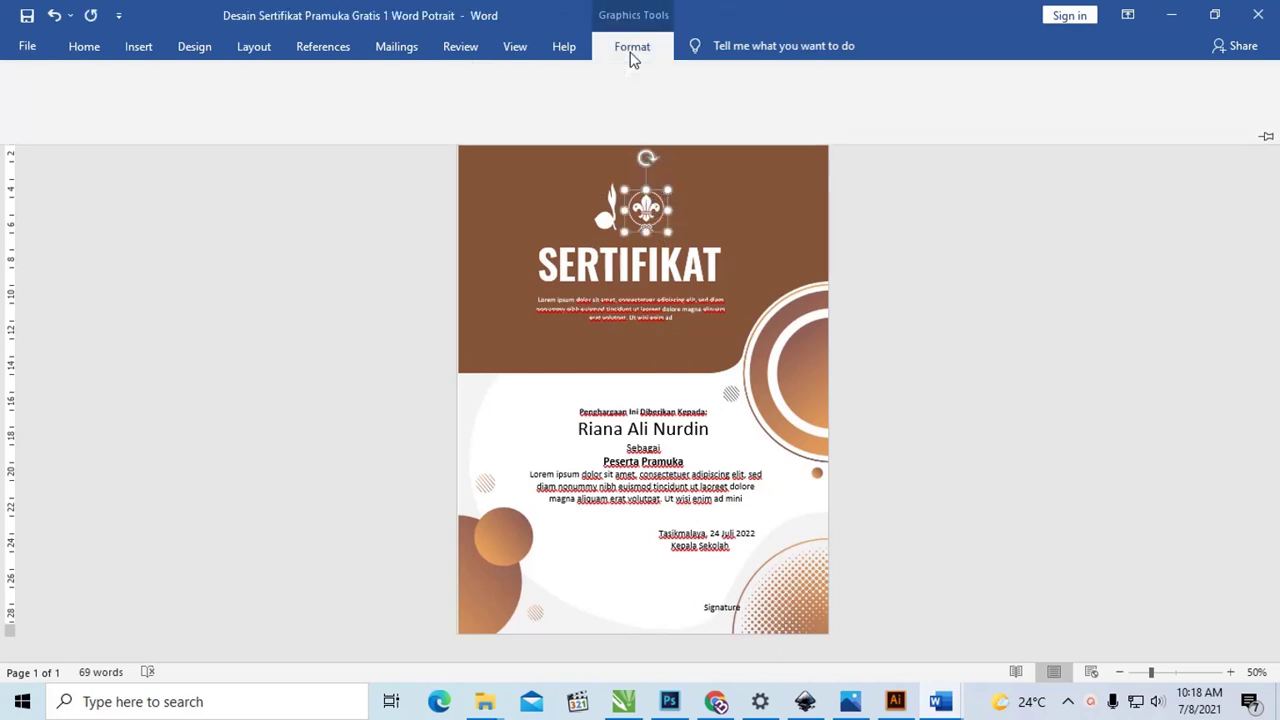
click(530, 76)
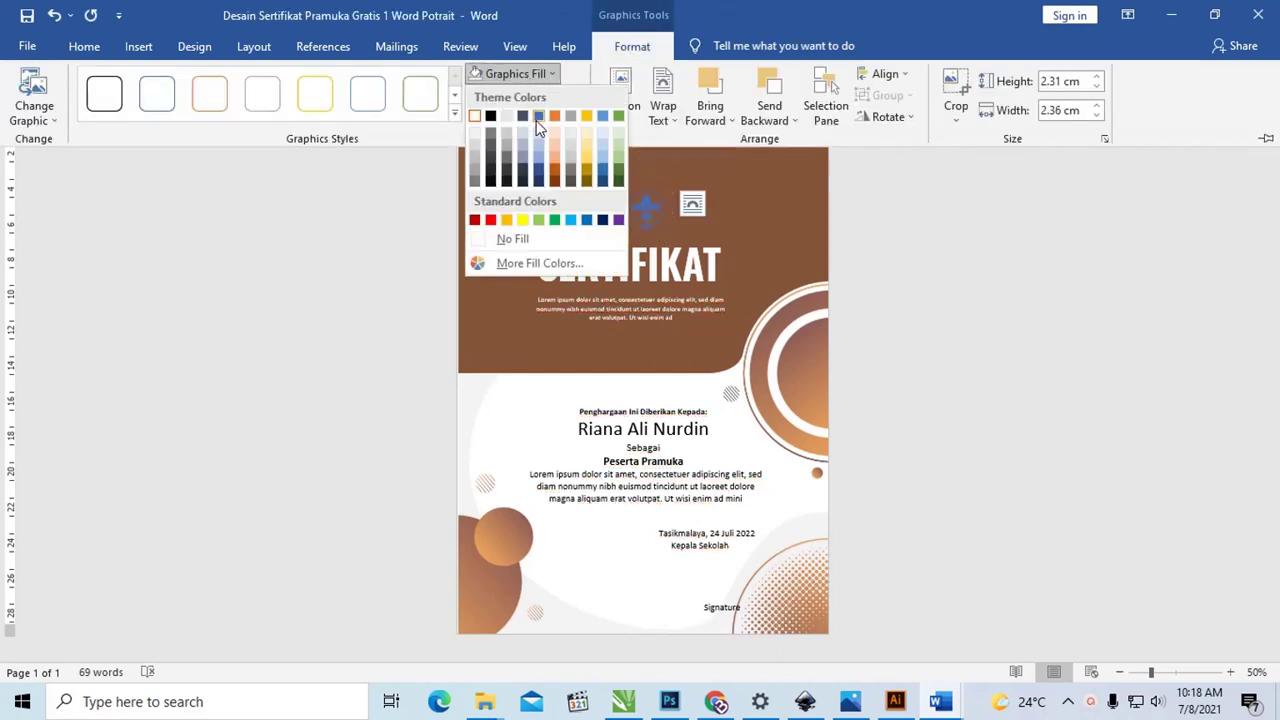
click(808, 205)
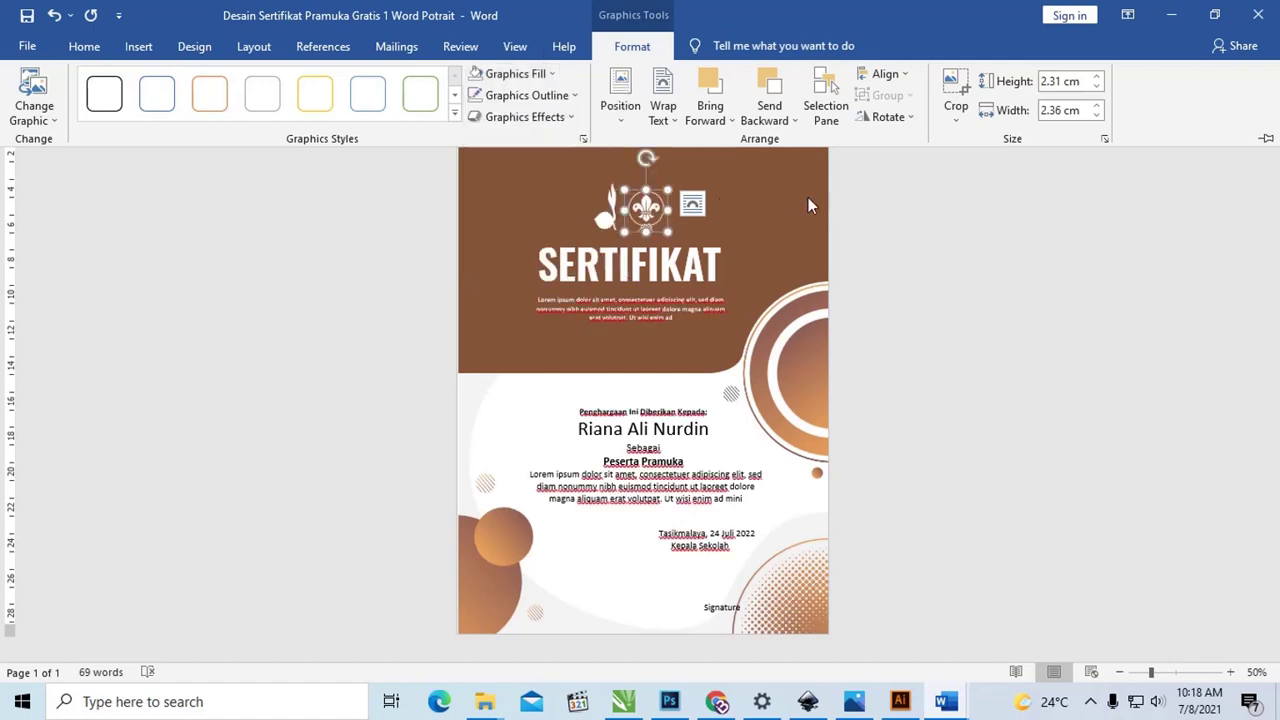
scroll(603, 247, up, 10)
click(515, 74)
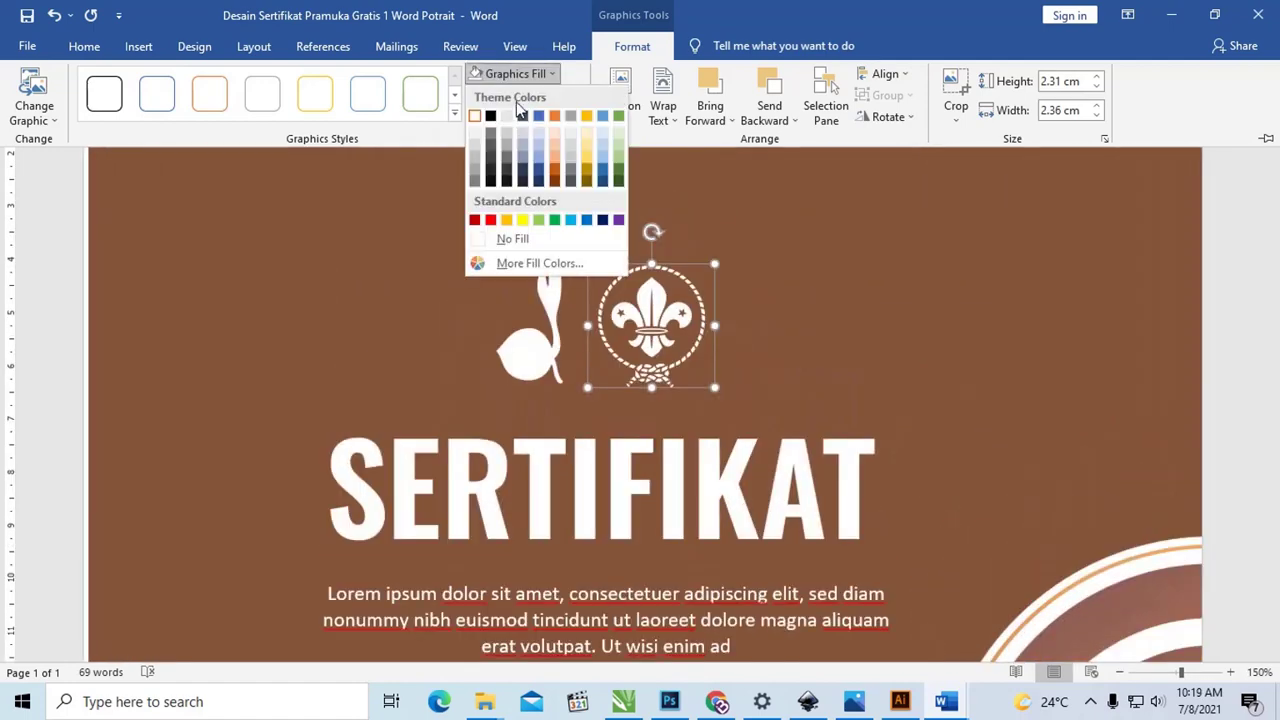
click(511, 301)
- Preview fill colours on the swan logo, leave it white, and switch to Chrome's download page
double_click(632, 46)
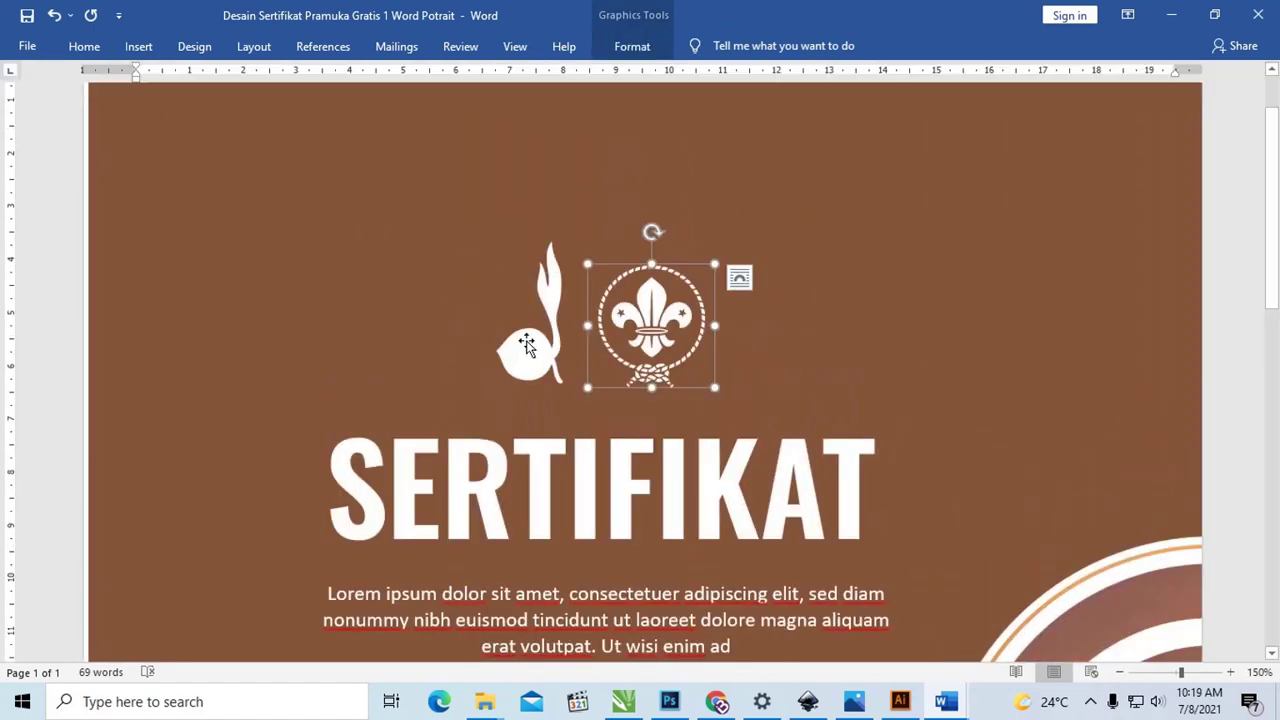
click(570, 257)
click(632, 46)
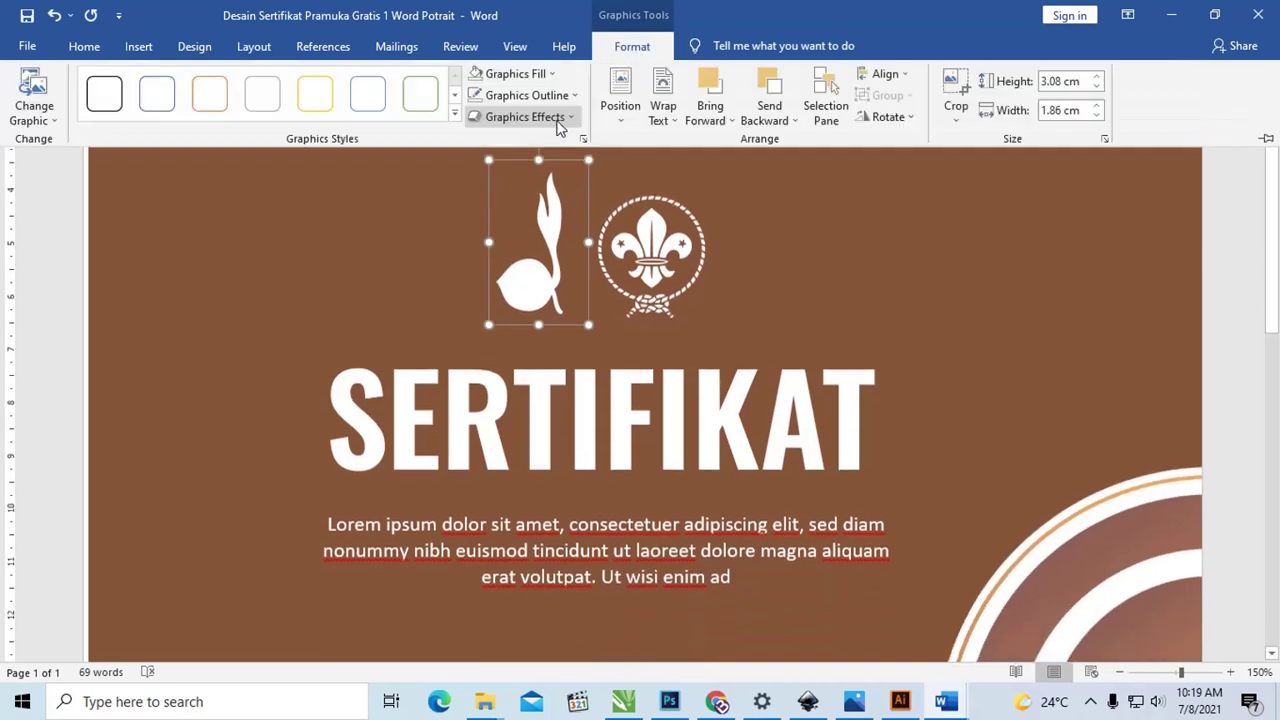
click(515, 73)
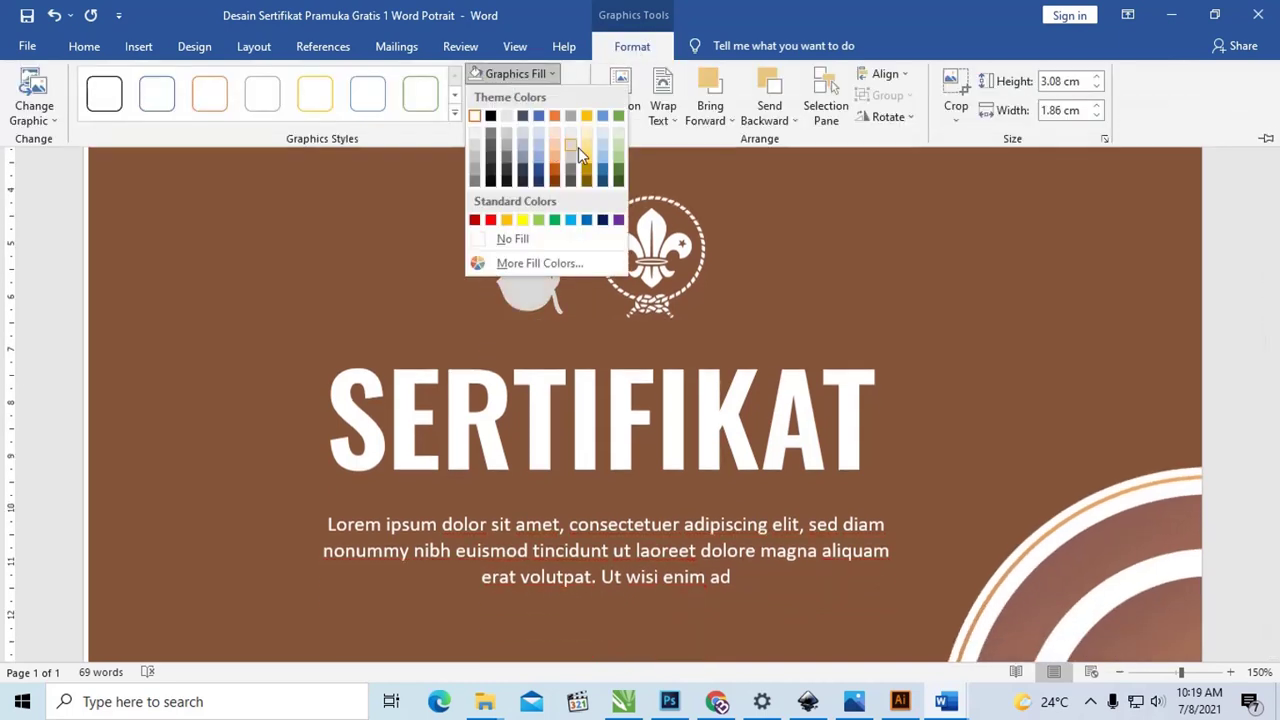
click(811, 221)
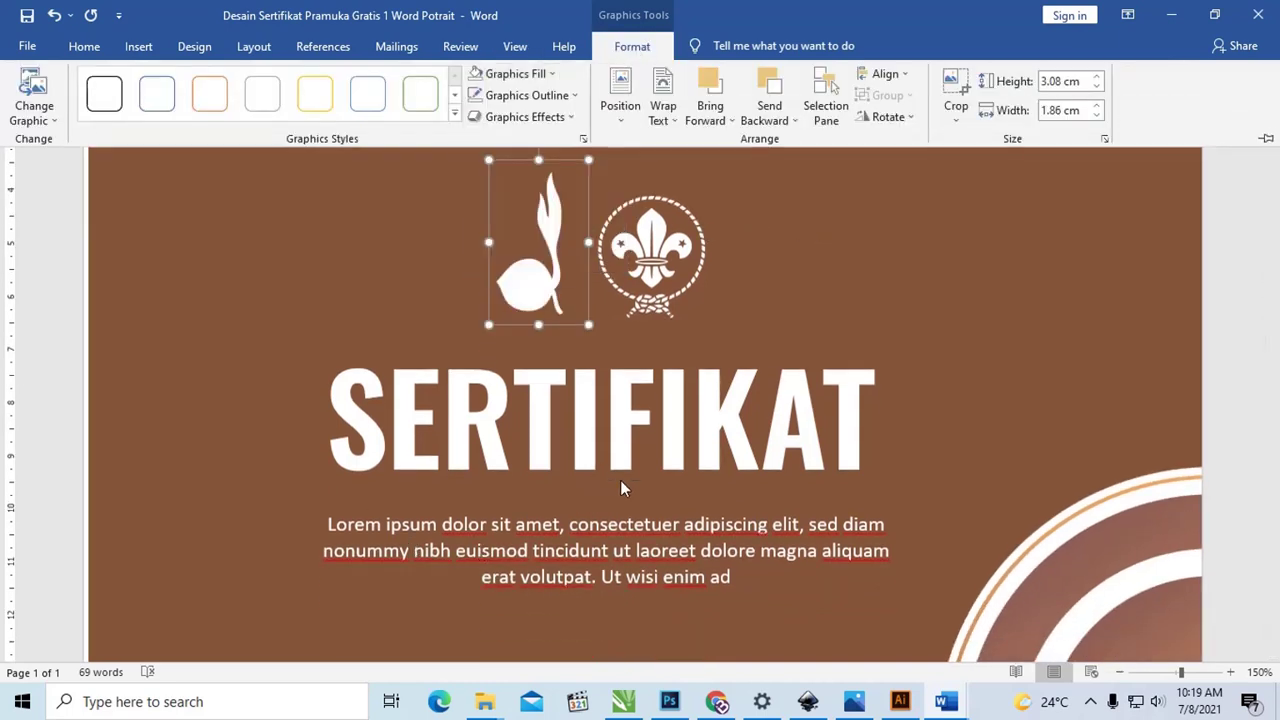
key(alt+Tab)
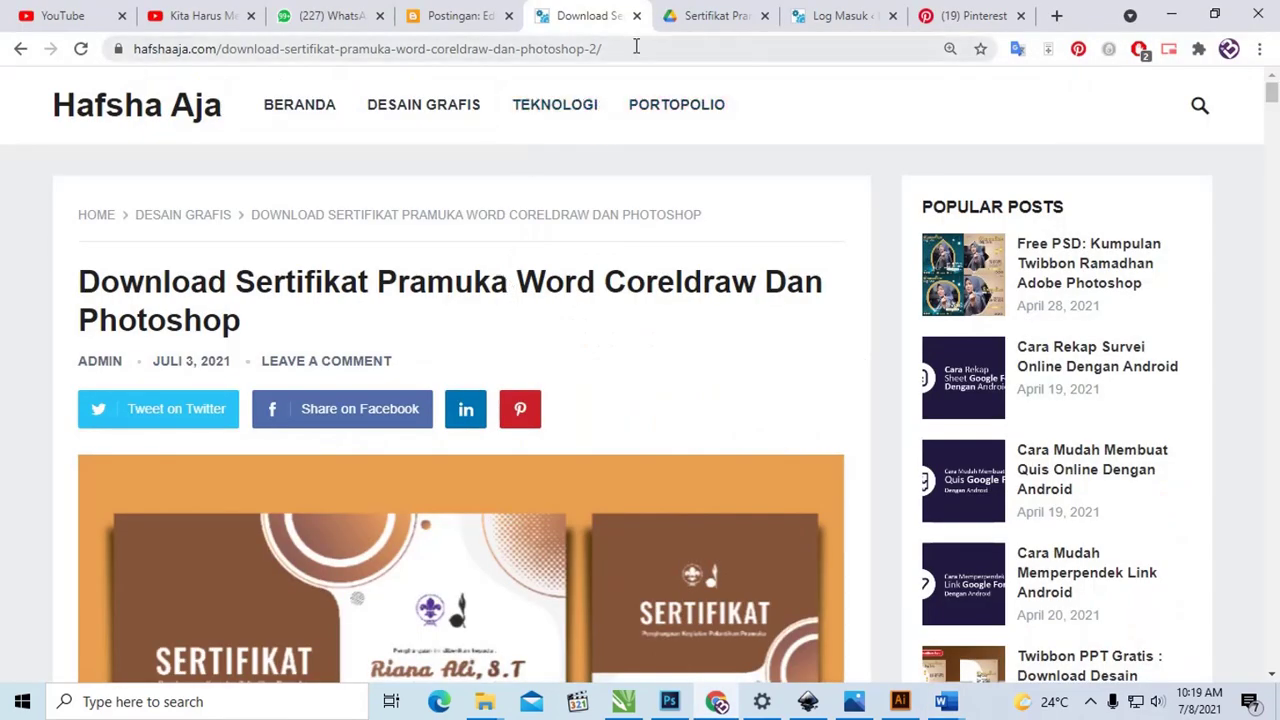
- Select the blog page address and reset the page zoom to 100%
drag(636, 46, 133, 48)
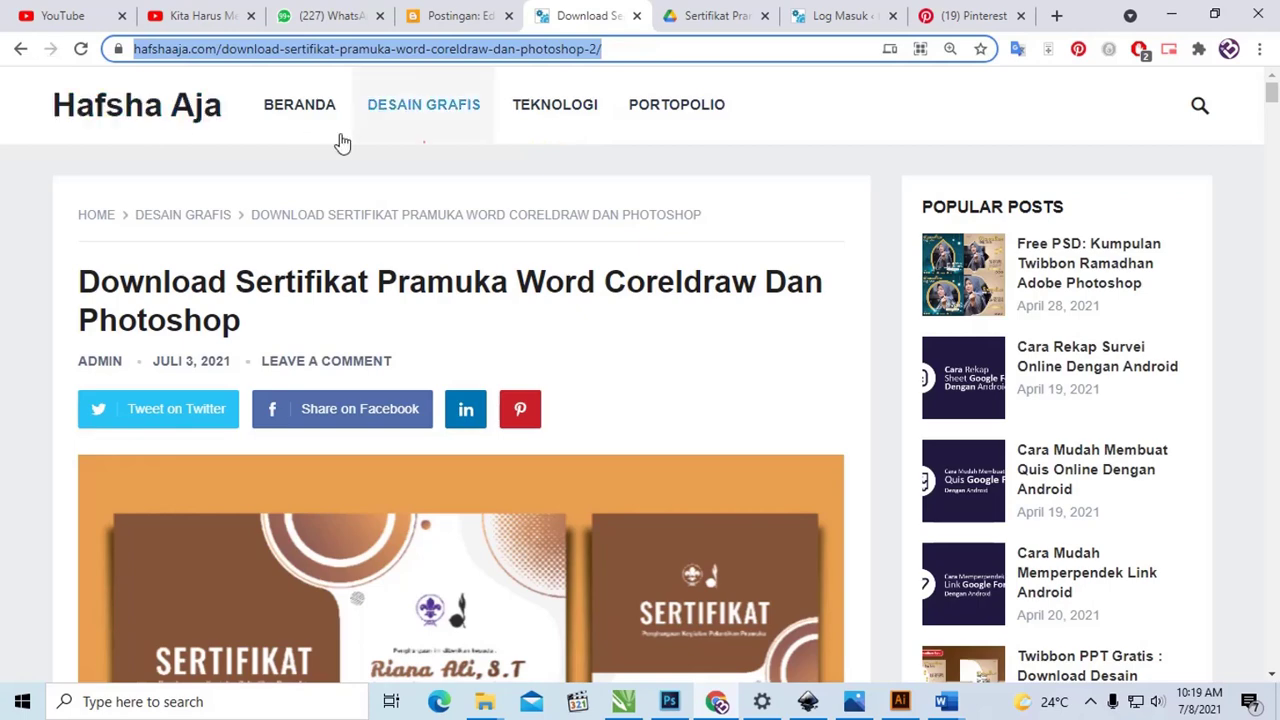
scroll(530, 208, down, 3)
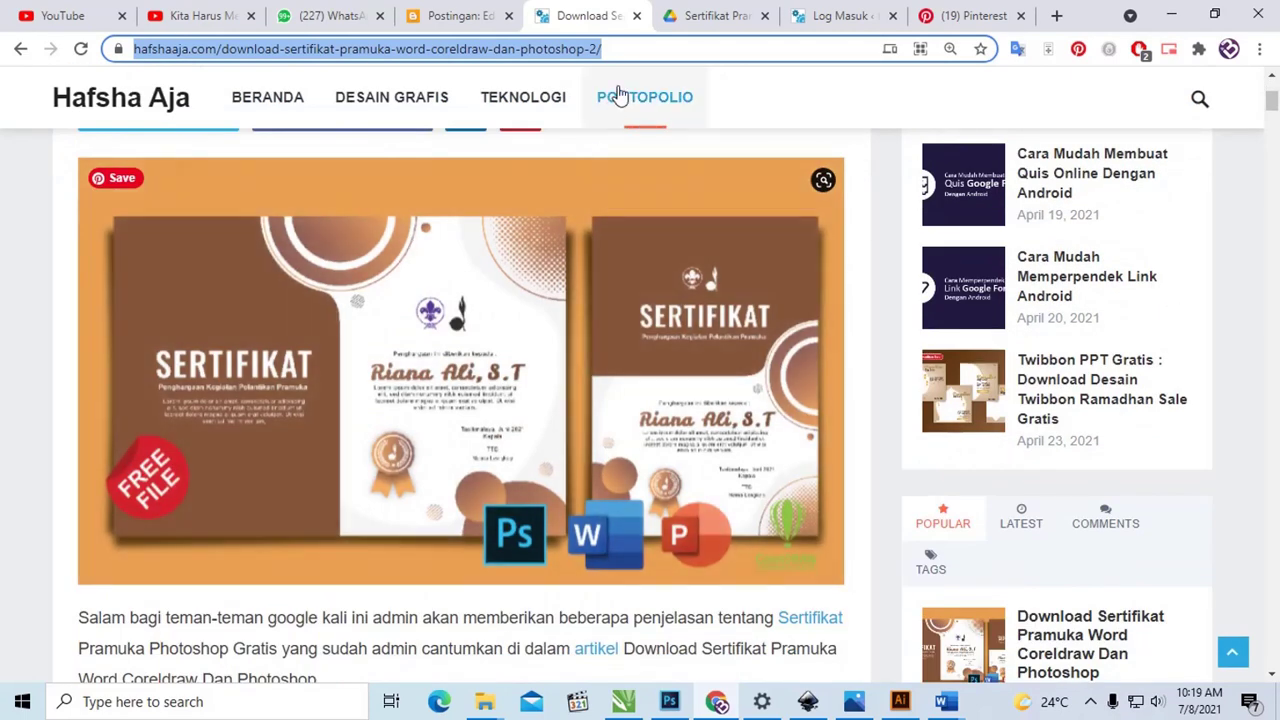
scroll(785, 160, down, 5)
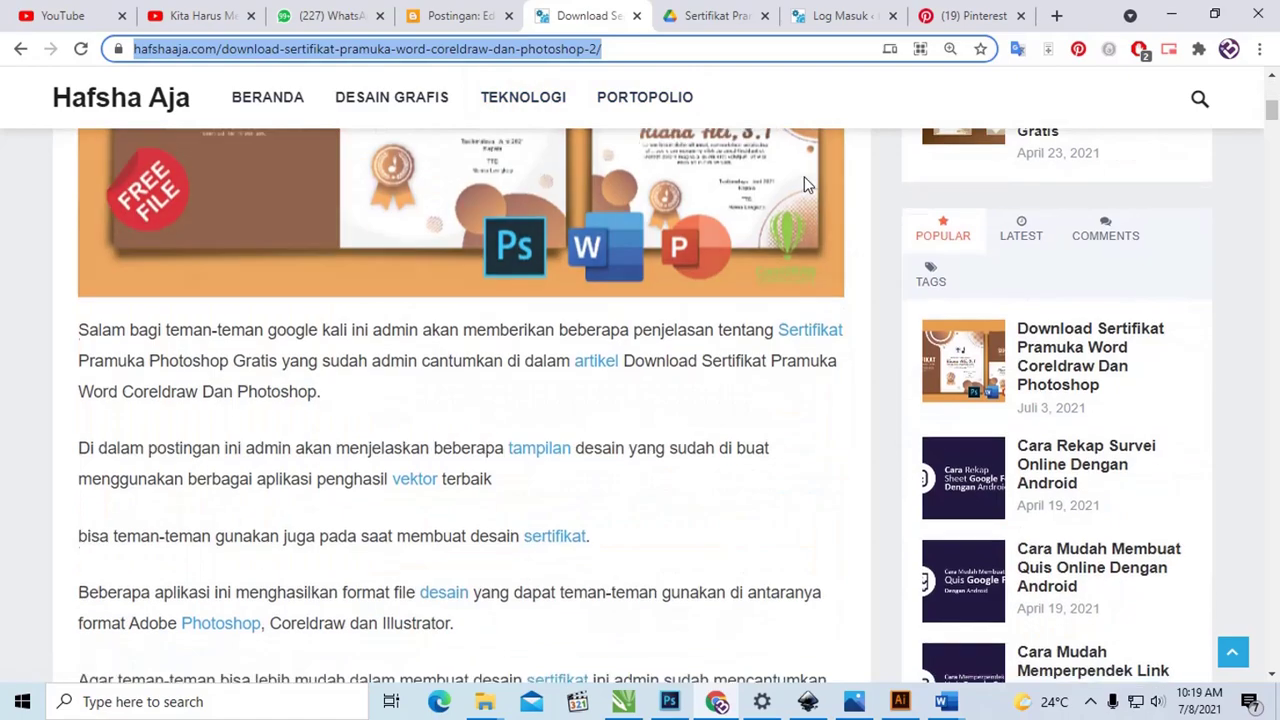
scroll(594, 194, down, 3)
scroll(603, 186, down, 1)
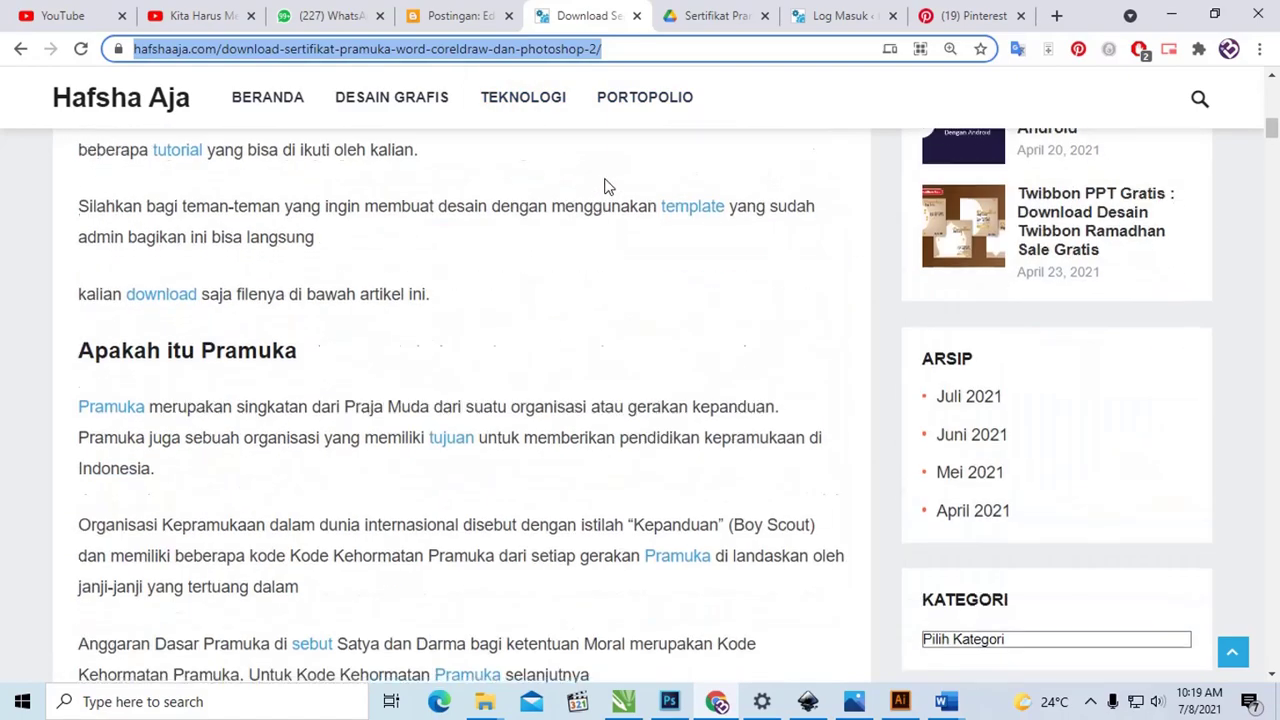
key(ctrl+minus)
- Scroll down through the per-format 'Unduh File Sekarang' template download sections
scroll(605, 186, down, 4)
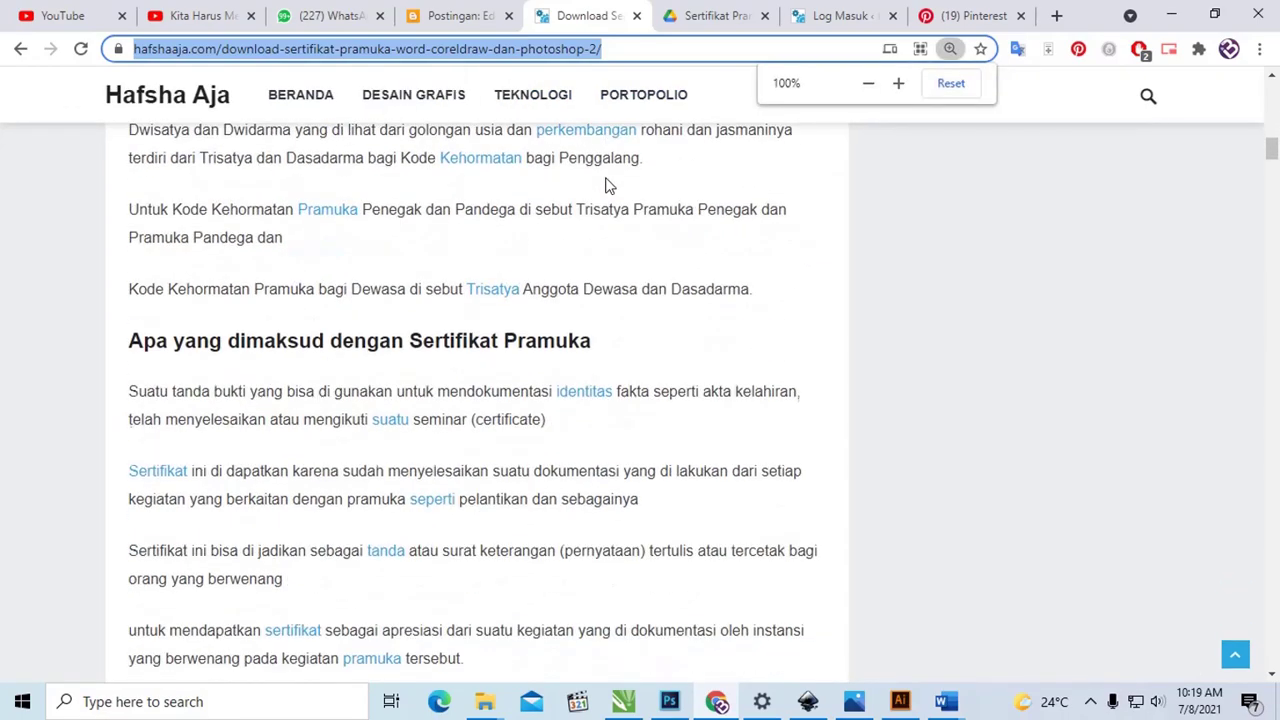
scroll(608, 186, down, 2)
scroll(610, 186, down, 4)
scroll(610, 186, down, 5)
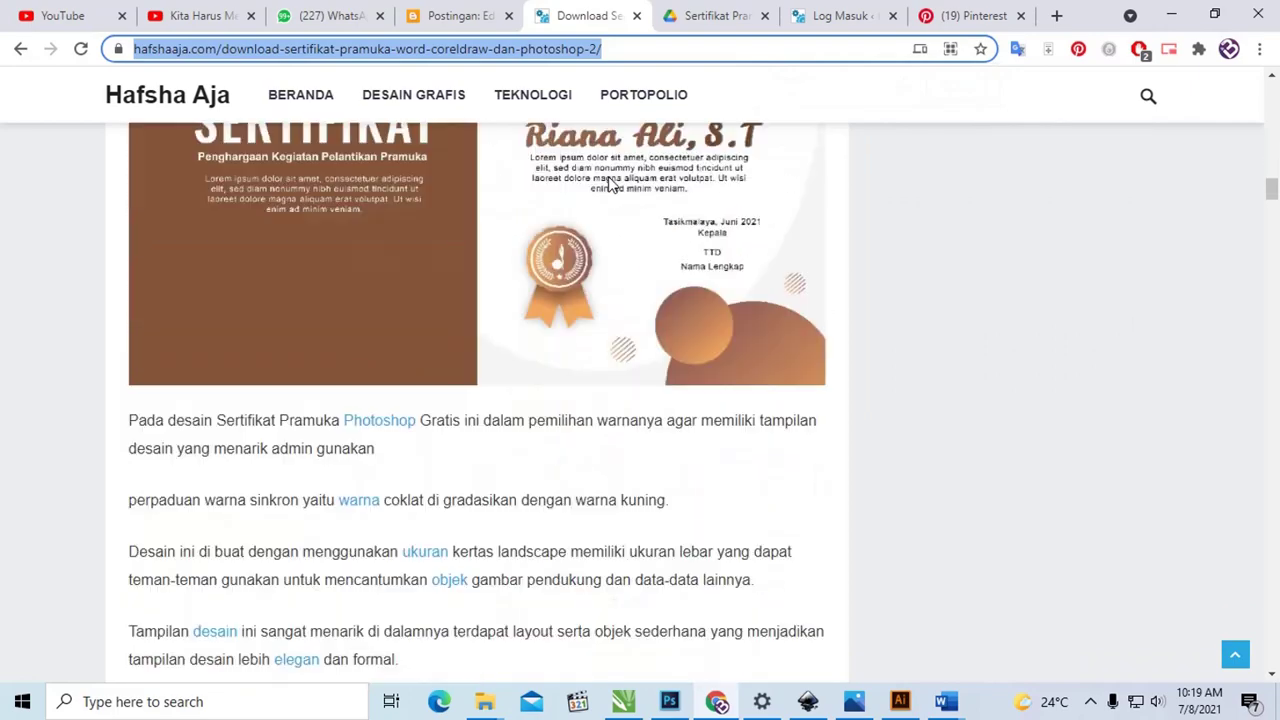
scroll(610, 184, down, 2)
scroll(609, 178, down, 4)
scroll(613, 176, down, 4)
scroll(613, 175, down, 3)
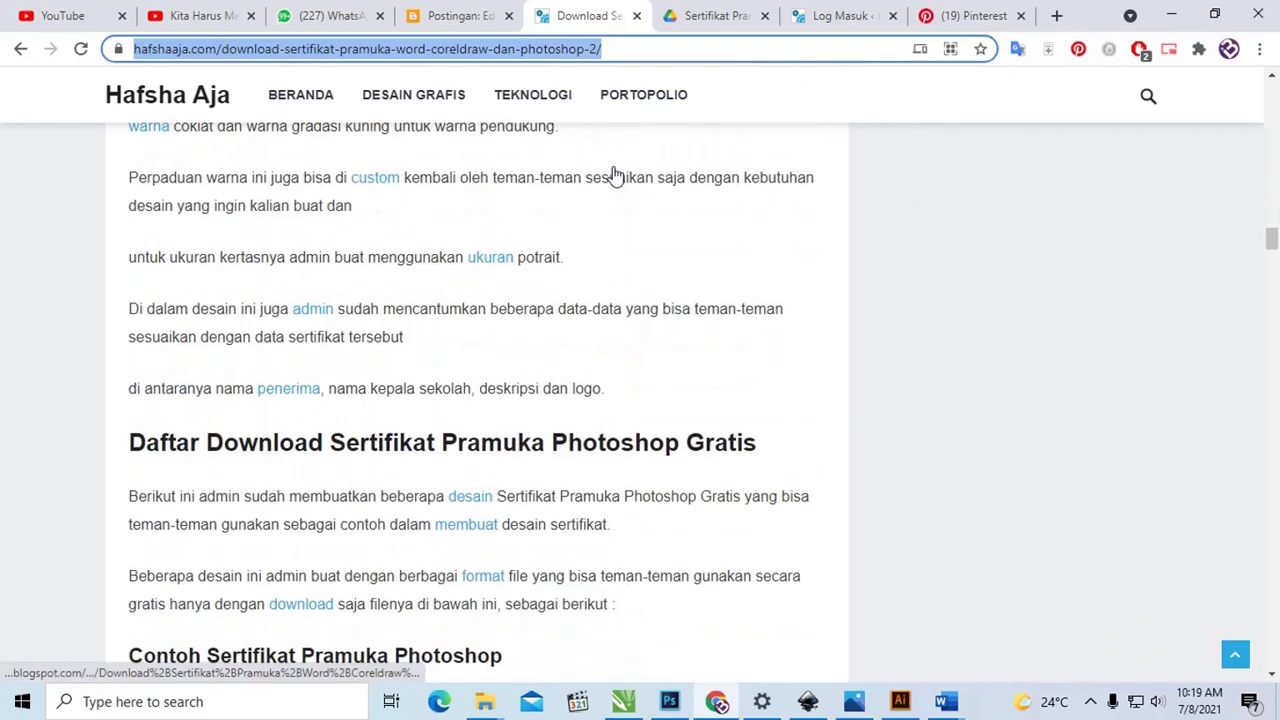
scroll(611, 174, down, 3)
scroll(611, 174, down, 5)
scroll(480, 320, down, 2)
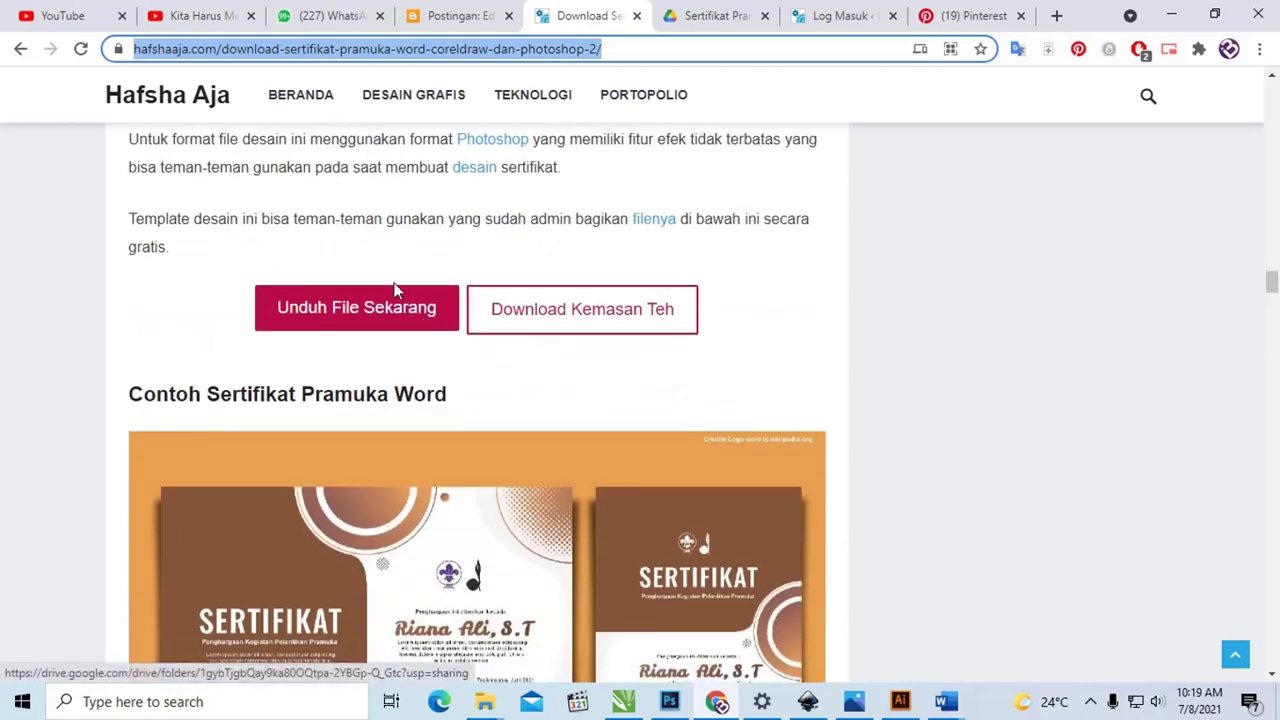
scroll(371, 280, down, 3)
scroll(460, 310, down, 4)
scroll(440, 360, down, 3)
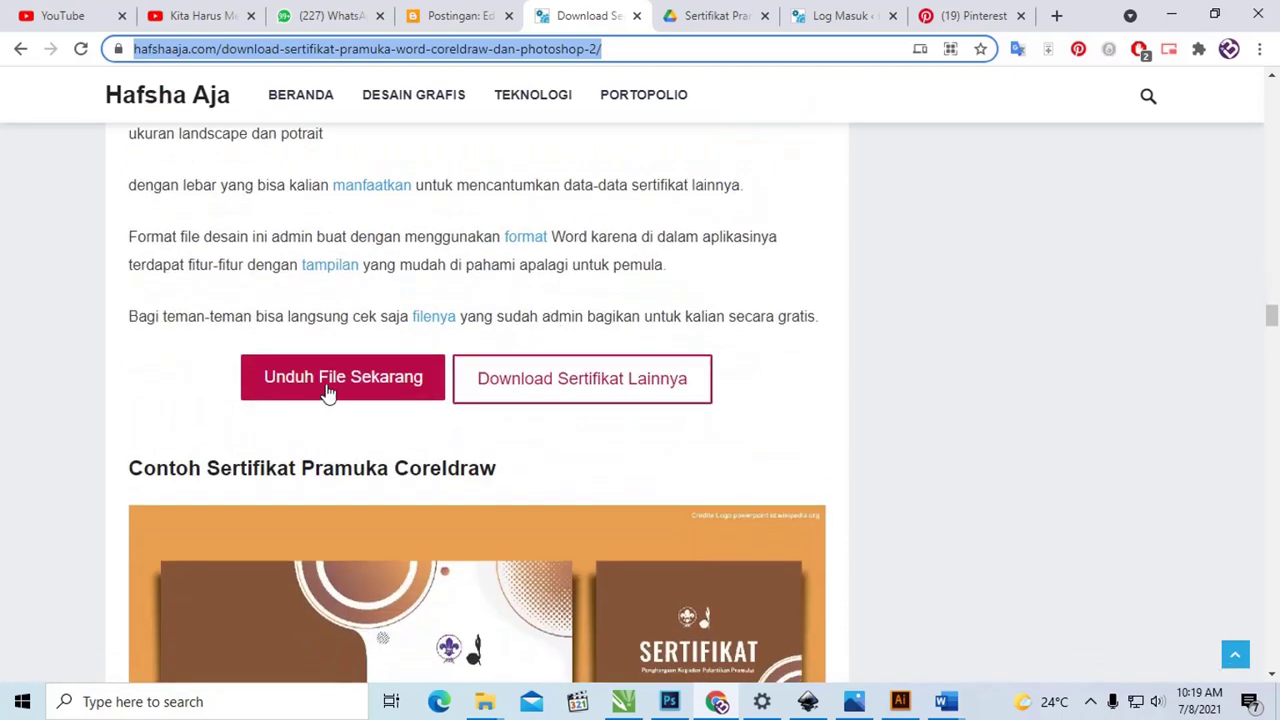
scroll(640, 397, down, 3)
- Scroll on to the 'Langkah Membuat Sertifikat Pramuka Photoshop Gratis' heading
scroll(642, 380, up, 1)
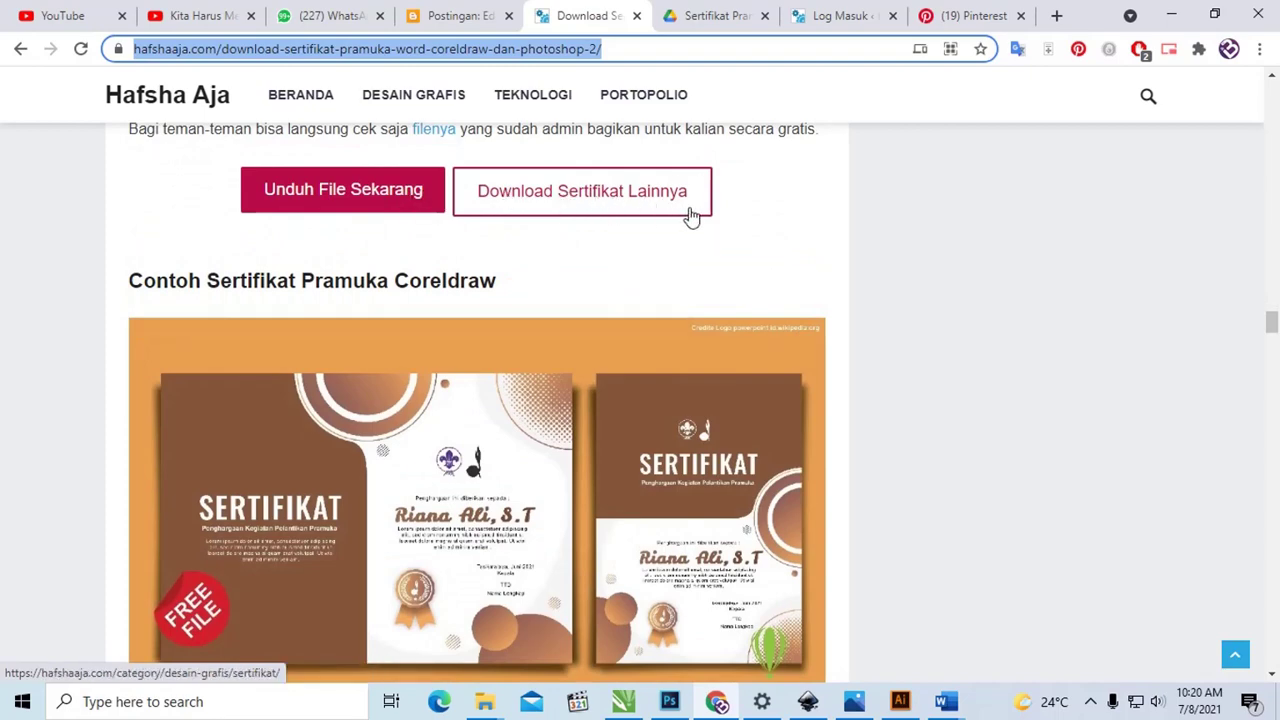
scroll(690, 217, down, 4)
scroll(691, 217, down, 4)
scroll(694, 223, down, 2)
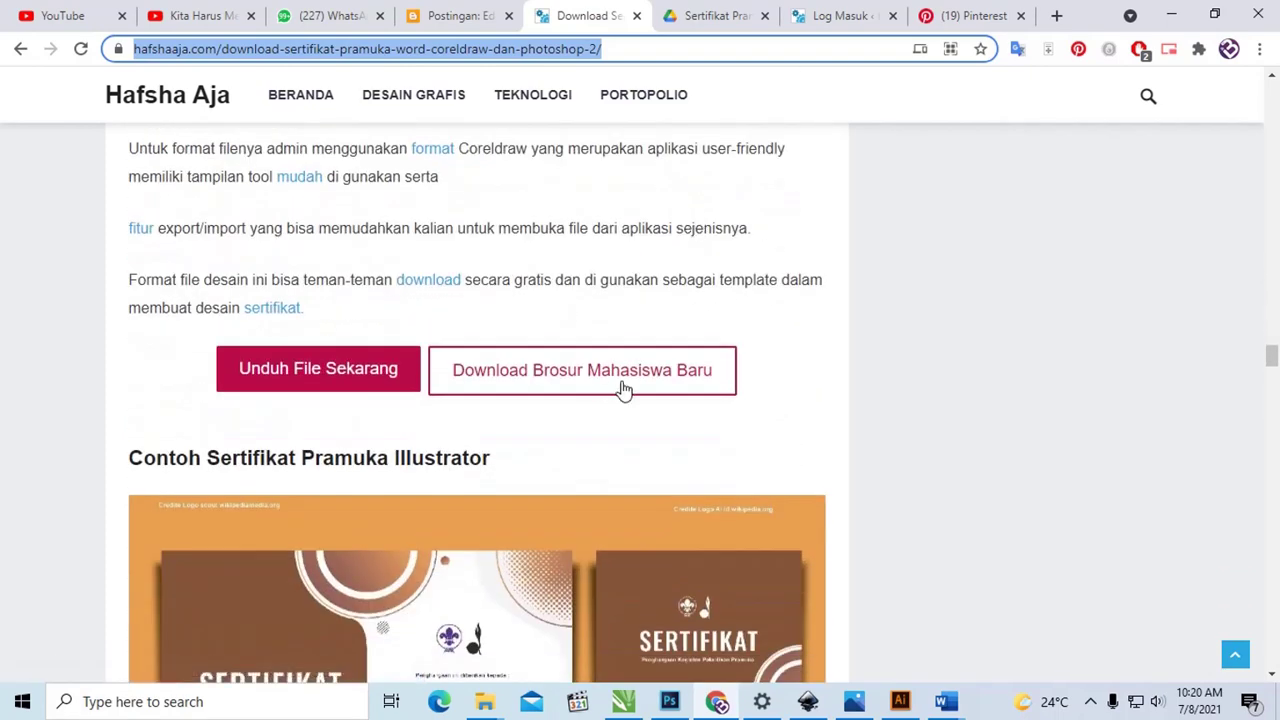
scroll(714, 396, down, 3)
scroll(716, 370, down, 3)
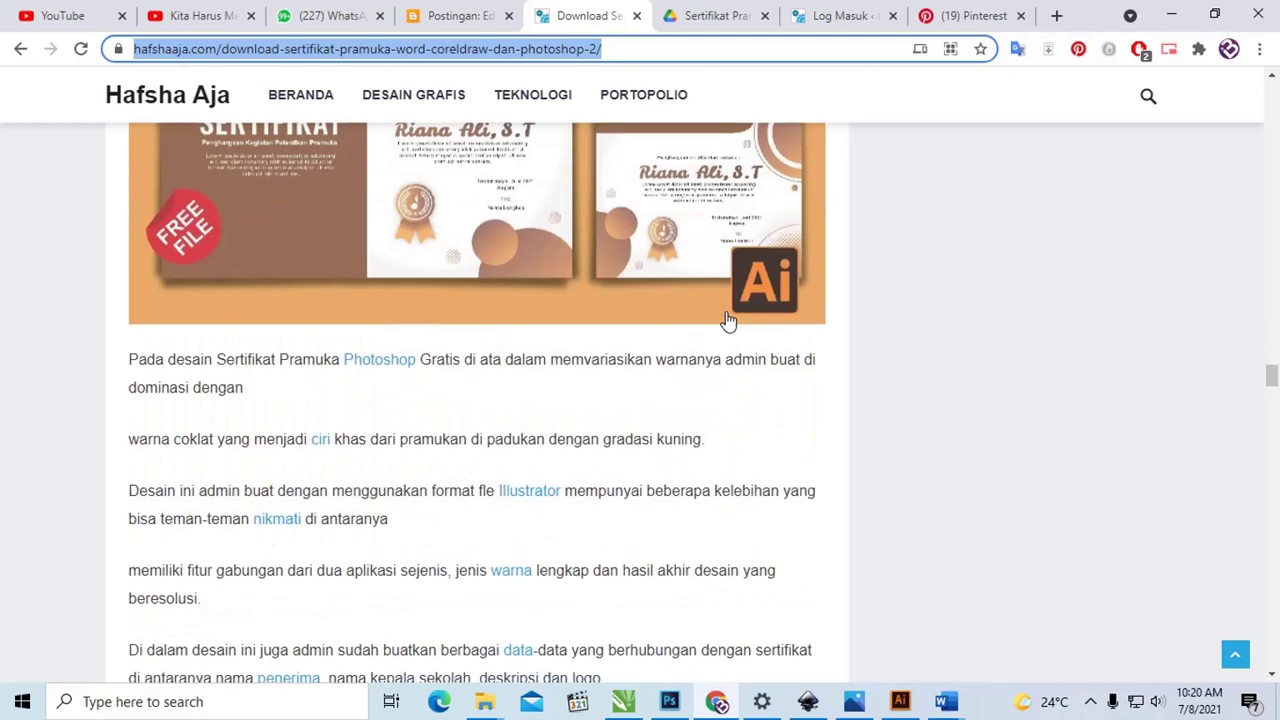
scroll(722, 340, down, 5)
scroll(720, 315, down, 5)
scroll(716, 308, down, 3)
scroll(714, 309, down, 1)
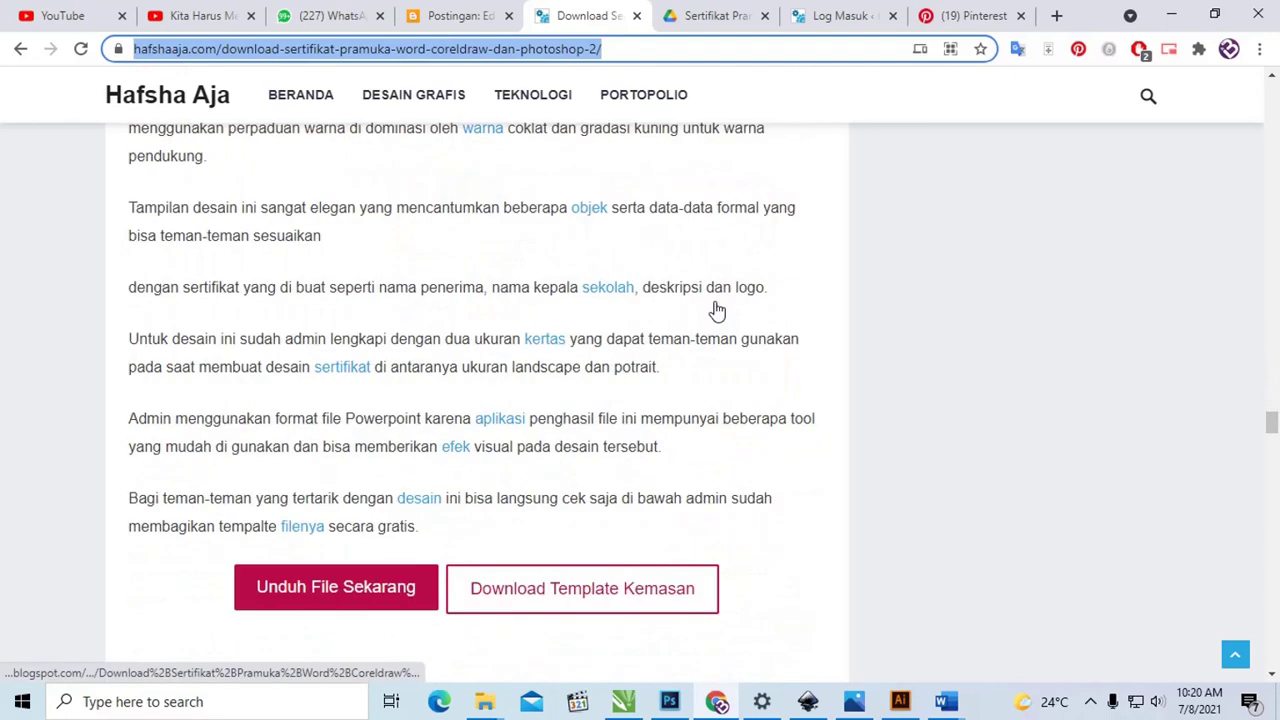
scroll(630, 318, down, 3)
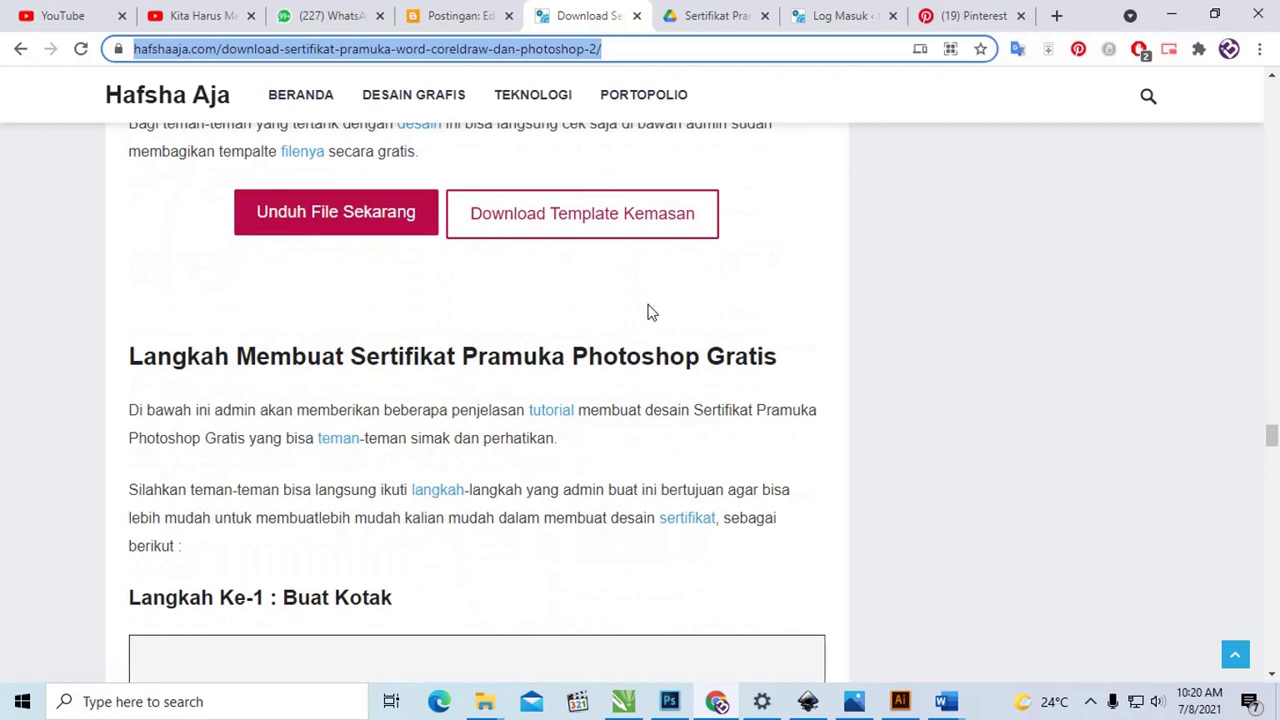